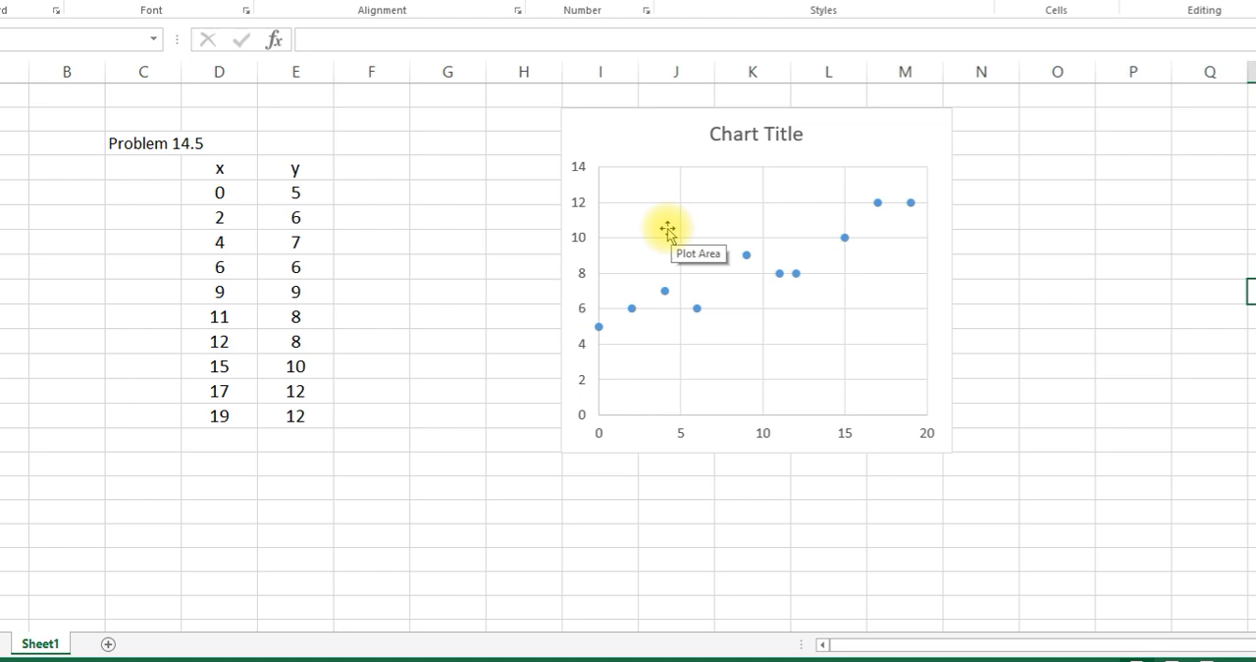
- Enlarge the scatter chart by widening it to about the end of column O and making it slightly taller
click(906, 262)
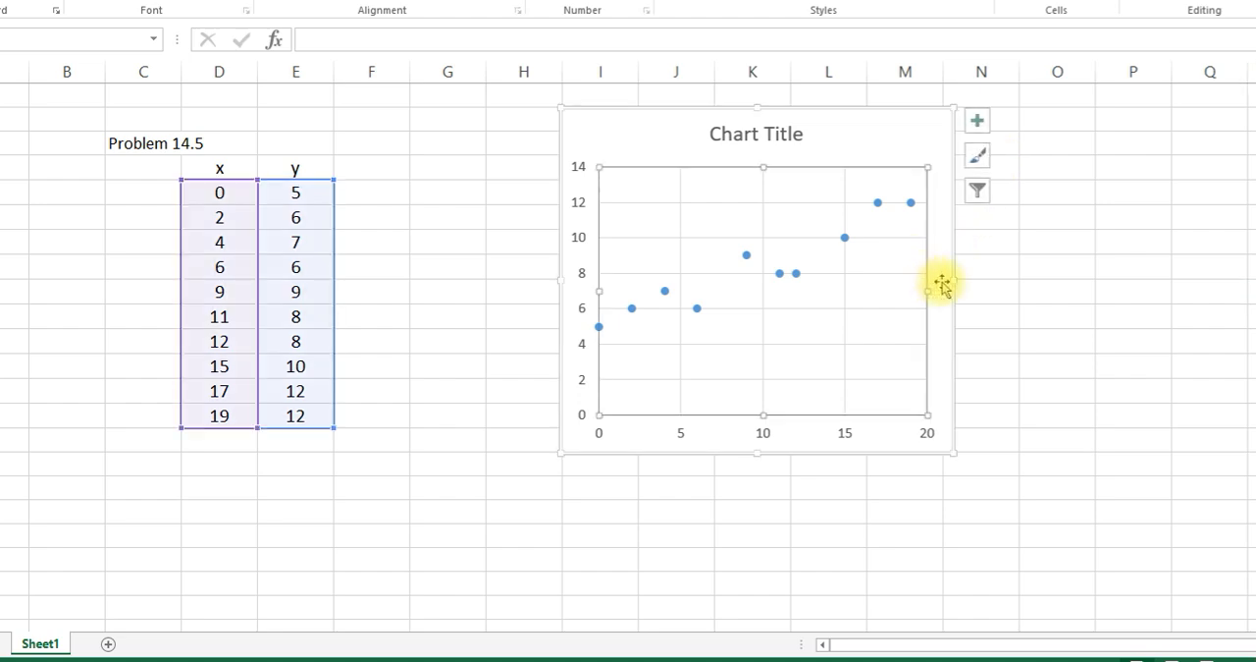
drag(951, 280, 1085, 316)
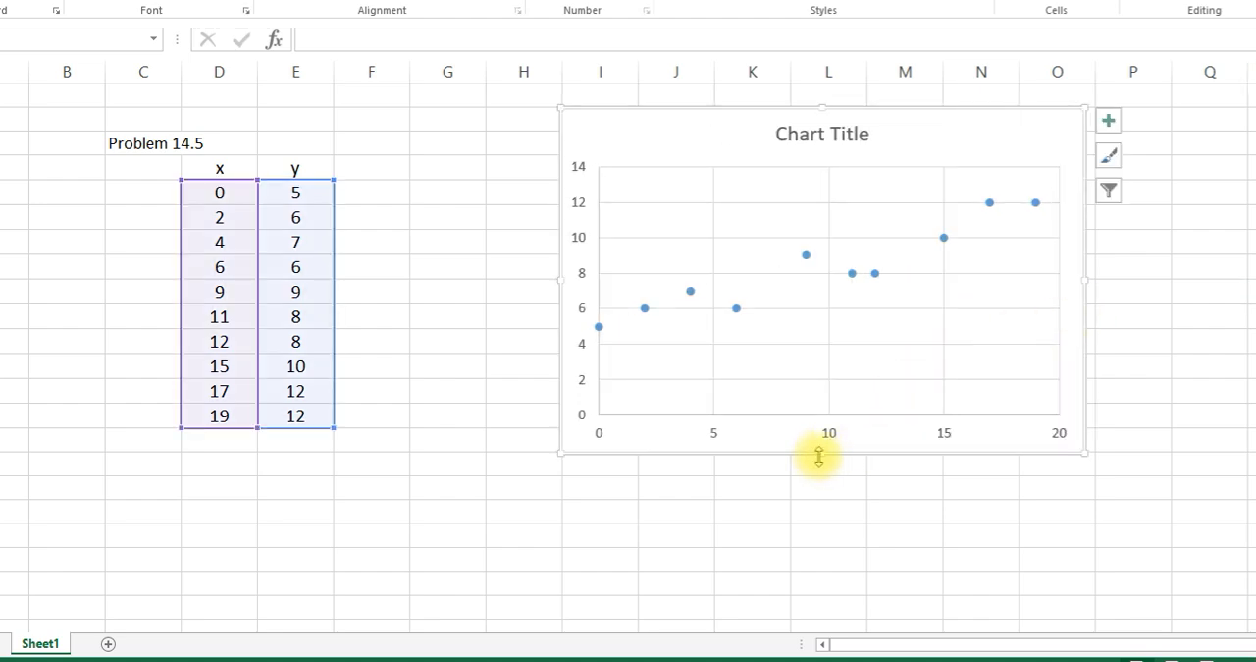
drag(820, 452, 816, 462)
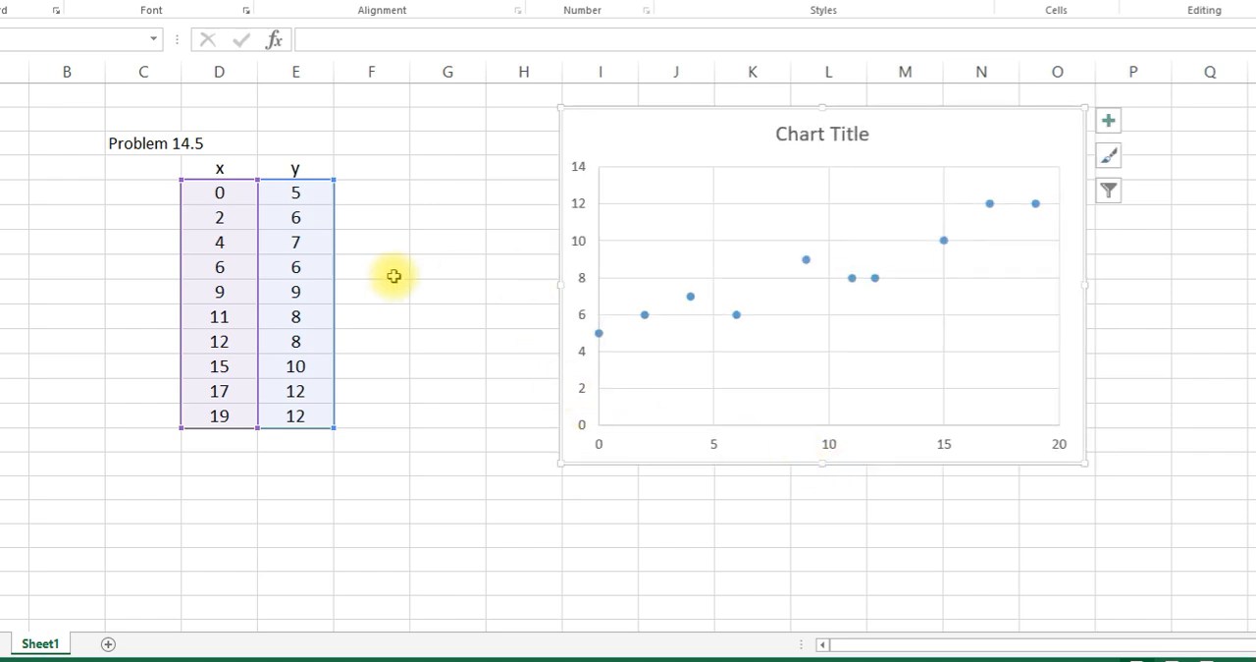
- Add a linear trendline to the scatter series, with its equation and R-squared value displayed on the chart
click(851, 276)
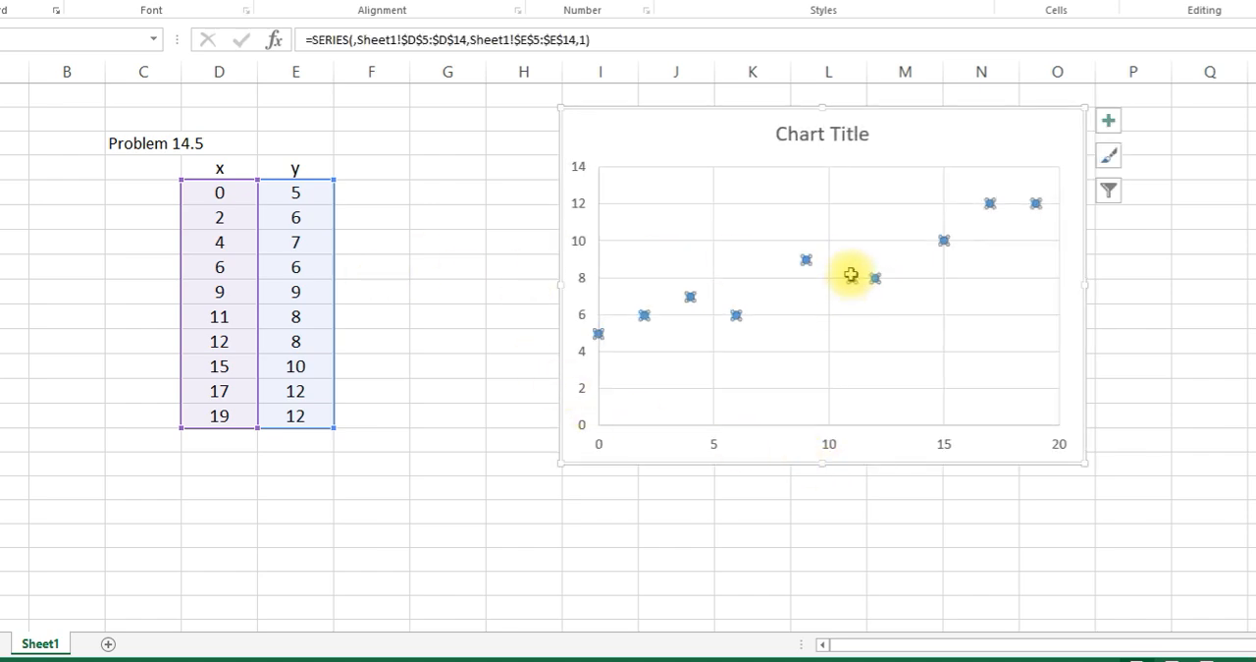
right_click(851, 280)
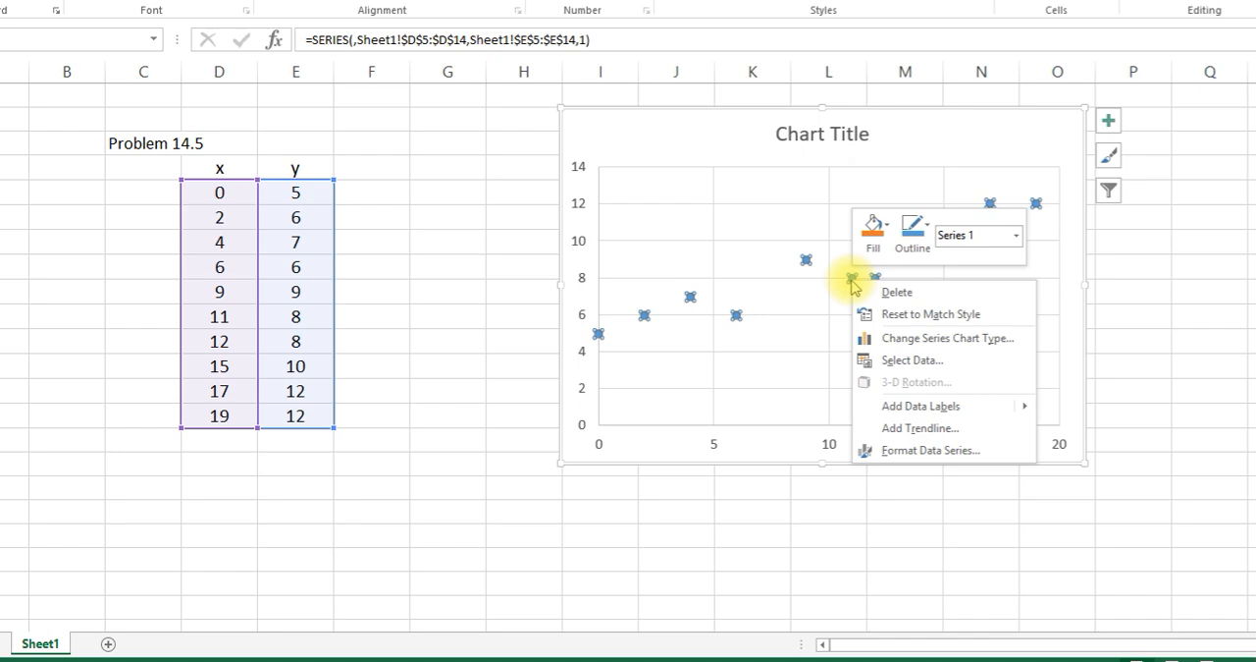
click(917, 430)
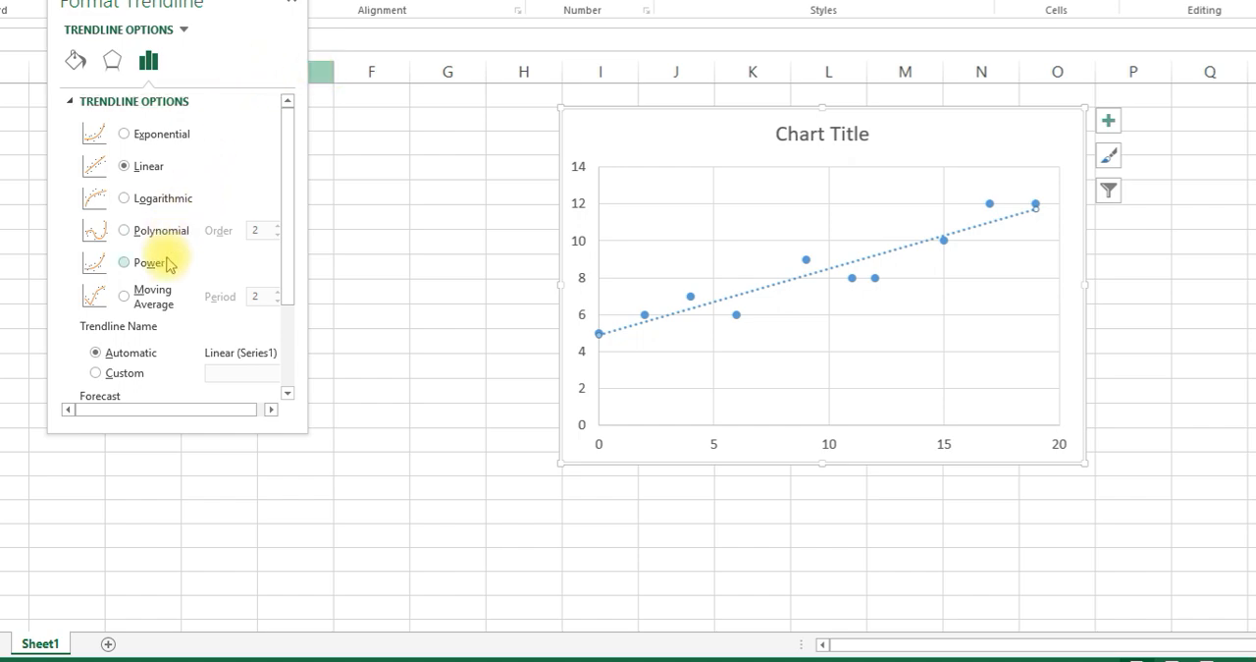
scroll(169, 263, down, 3)
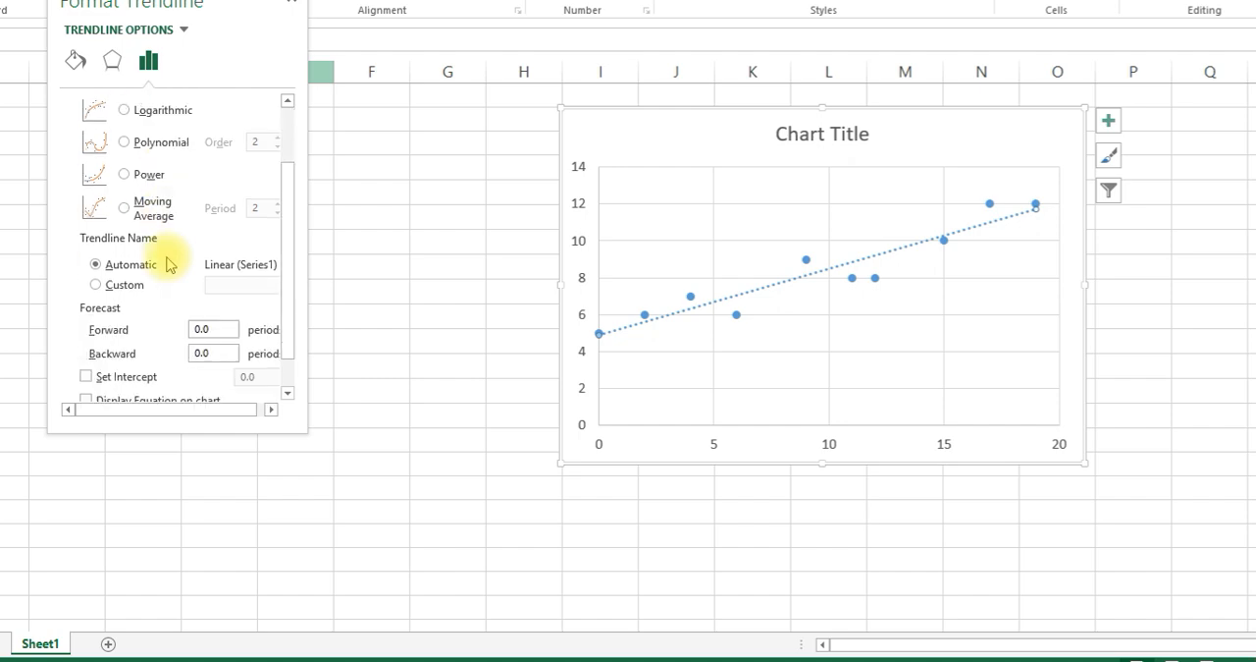
scroll(167, 260, down, 1)
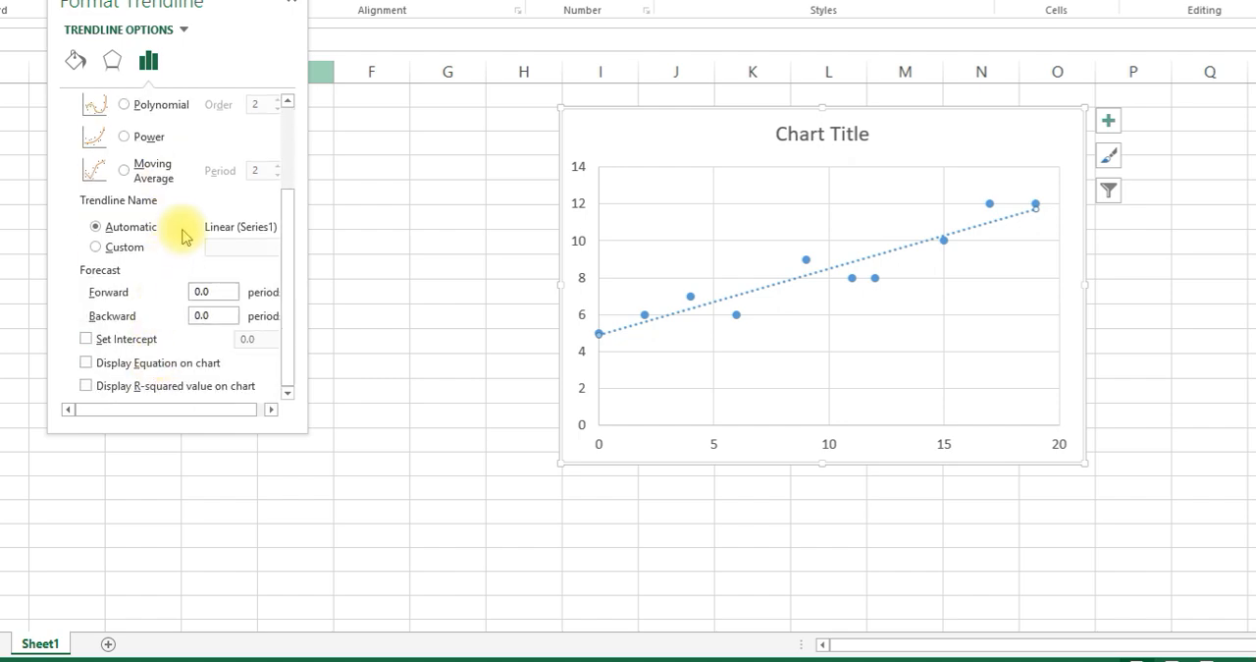
click(167, 362)
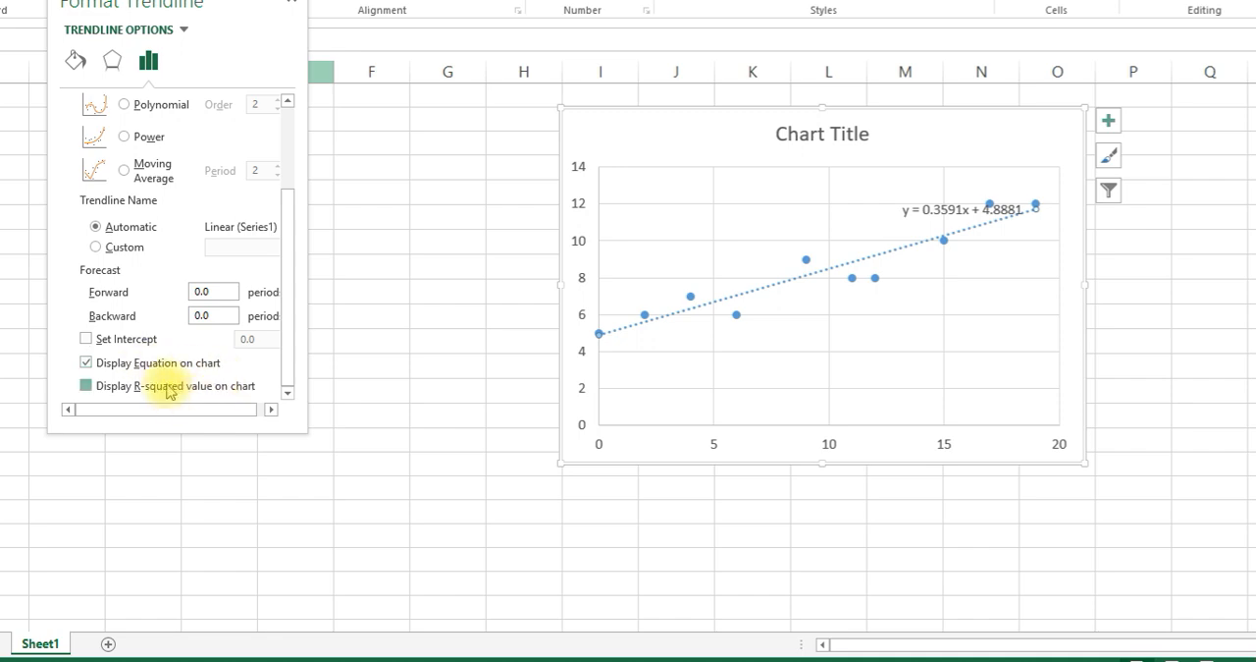
click(167, 387)
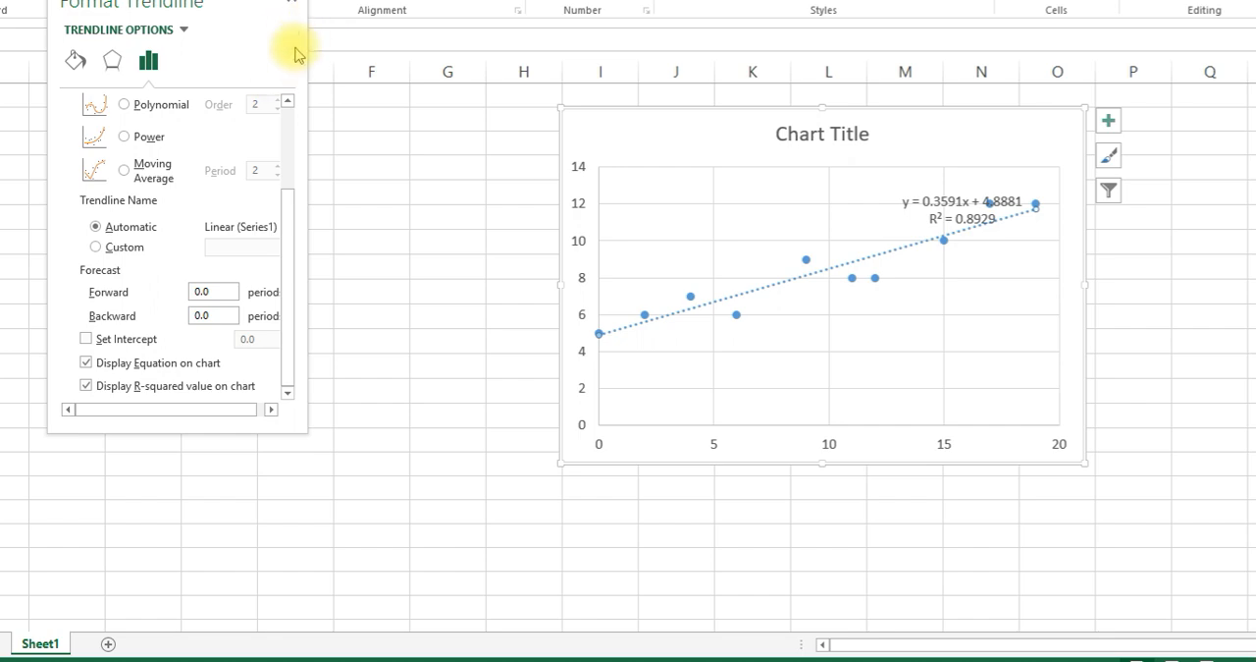
click(296, 6)
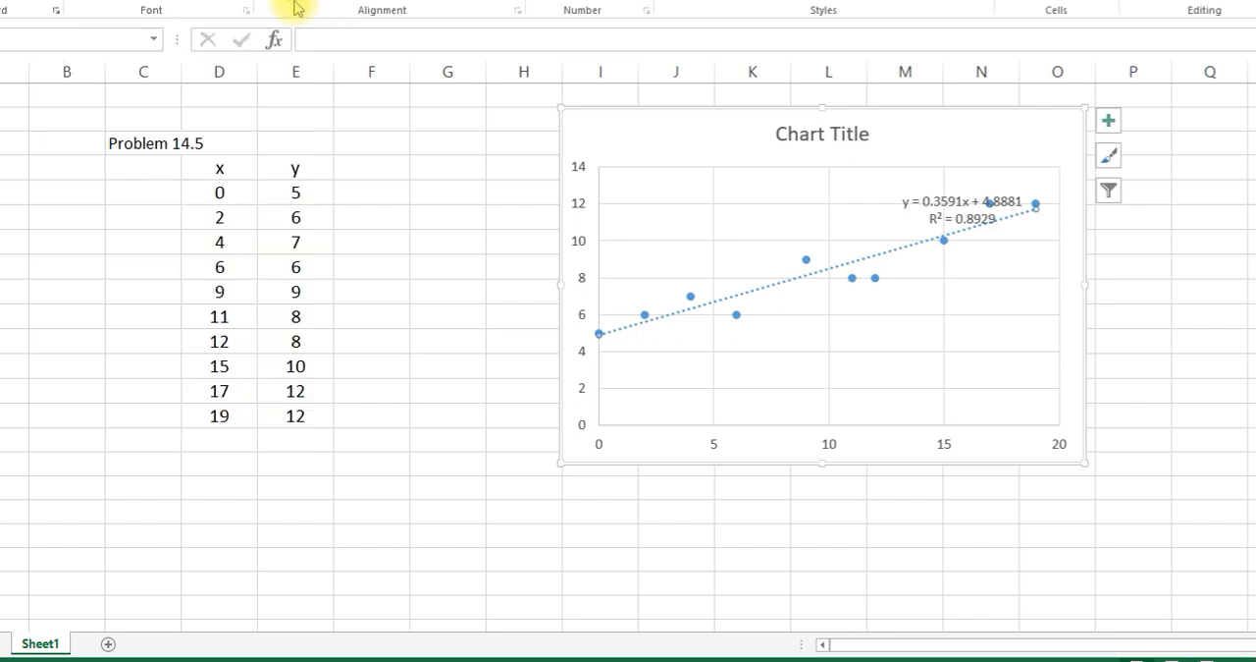
- Move the trendline equation label clear of the data points and shift the chart one column over to start at column J
drag(967, 211, 915, 187)
click(996, 189)
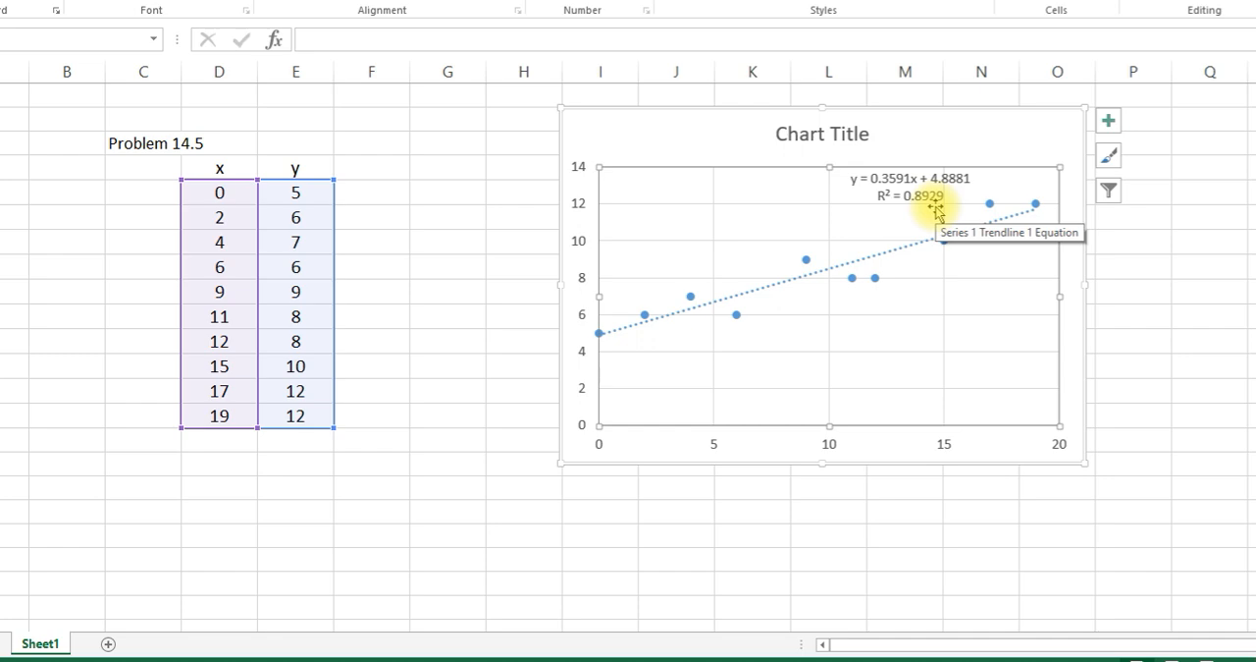
drag(743, 120, 823, 119)
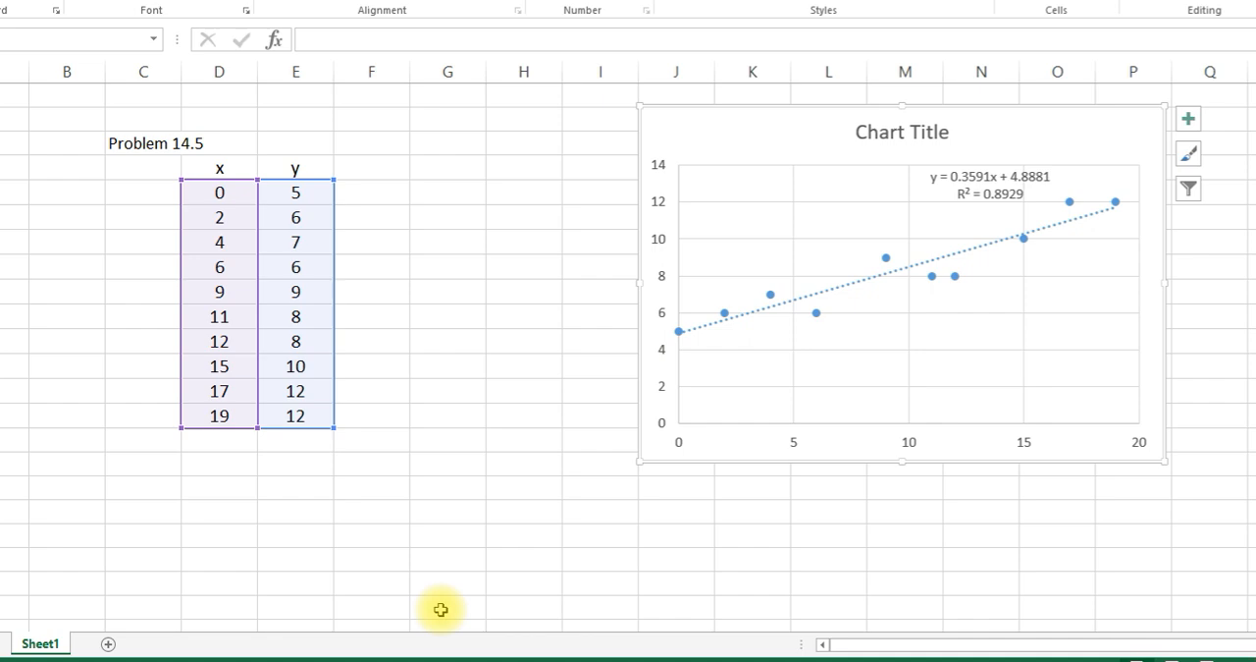
- Review the least-squares formulas for R², a0 and a1 in the PowerPoint presentation and return to the Excel workbook
click(446, 650)
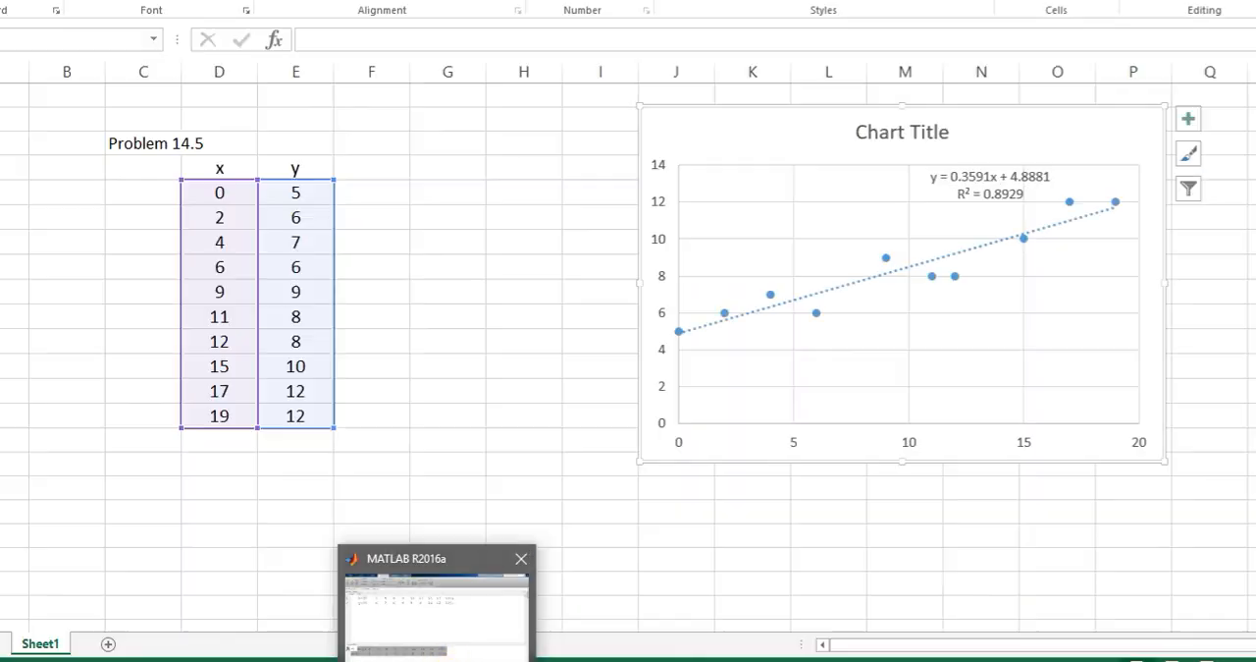
mouse_move(391, 660)
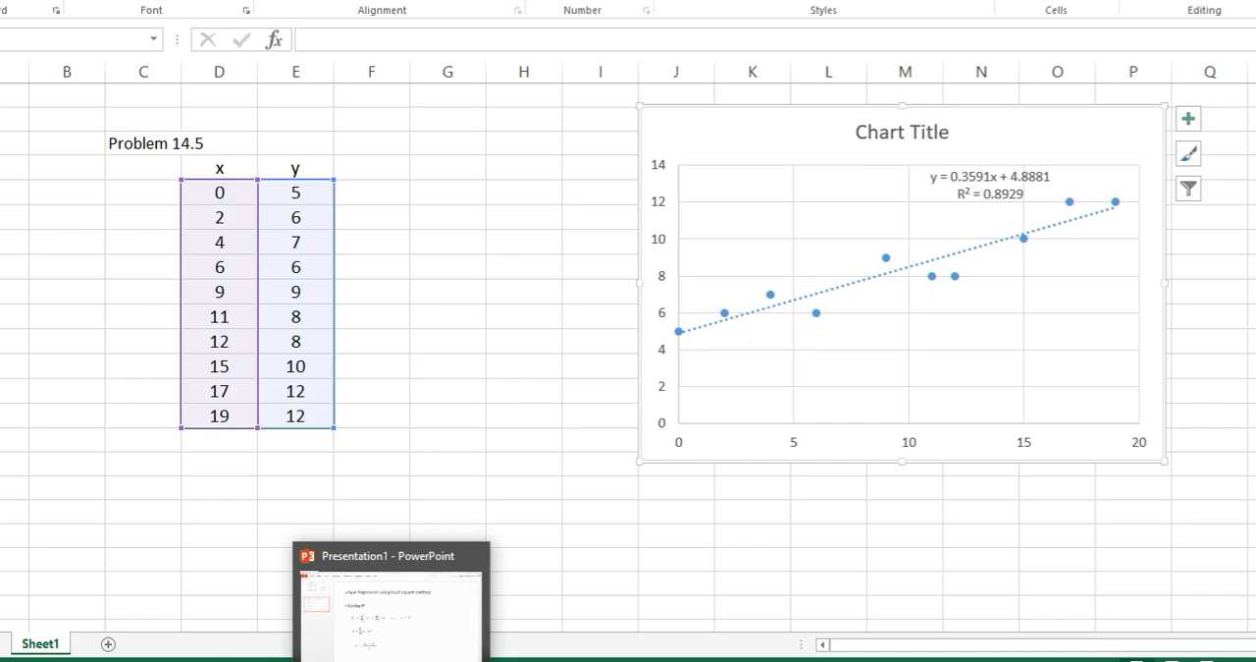
click(400, 636)
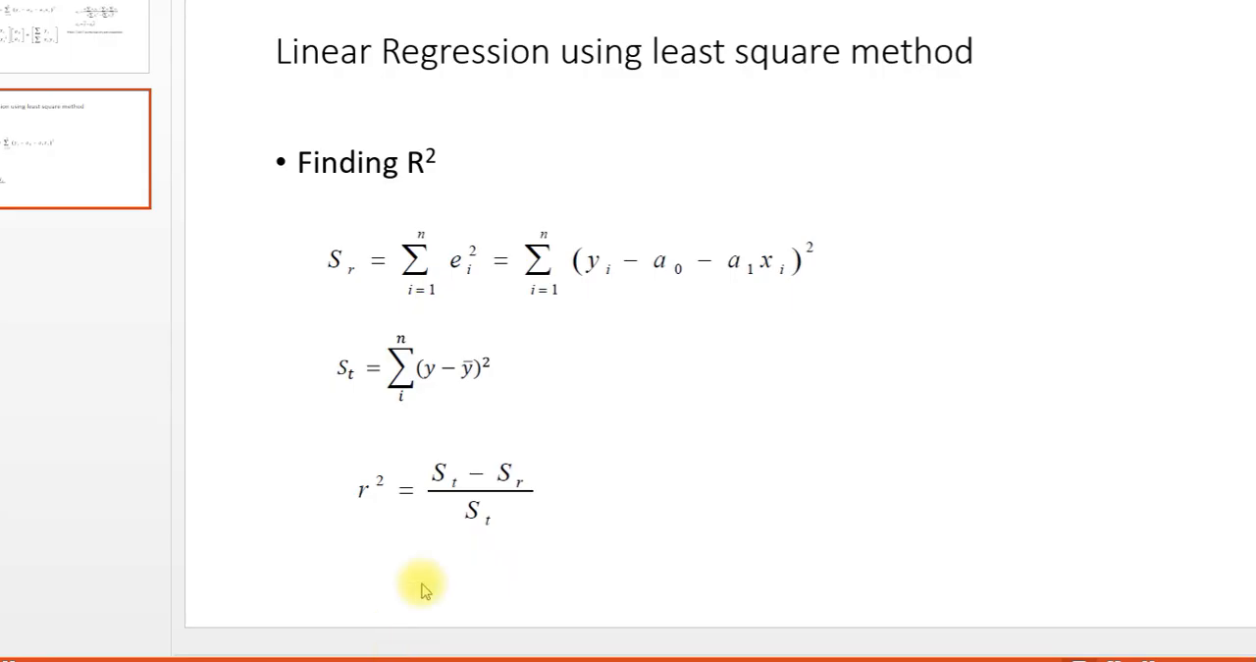
click(65, 57)
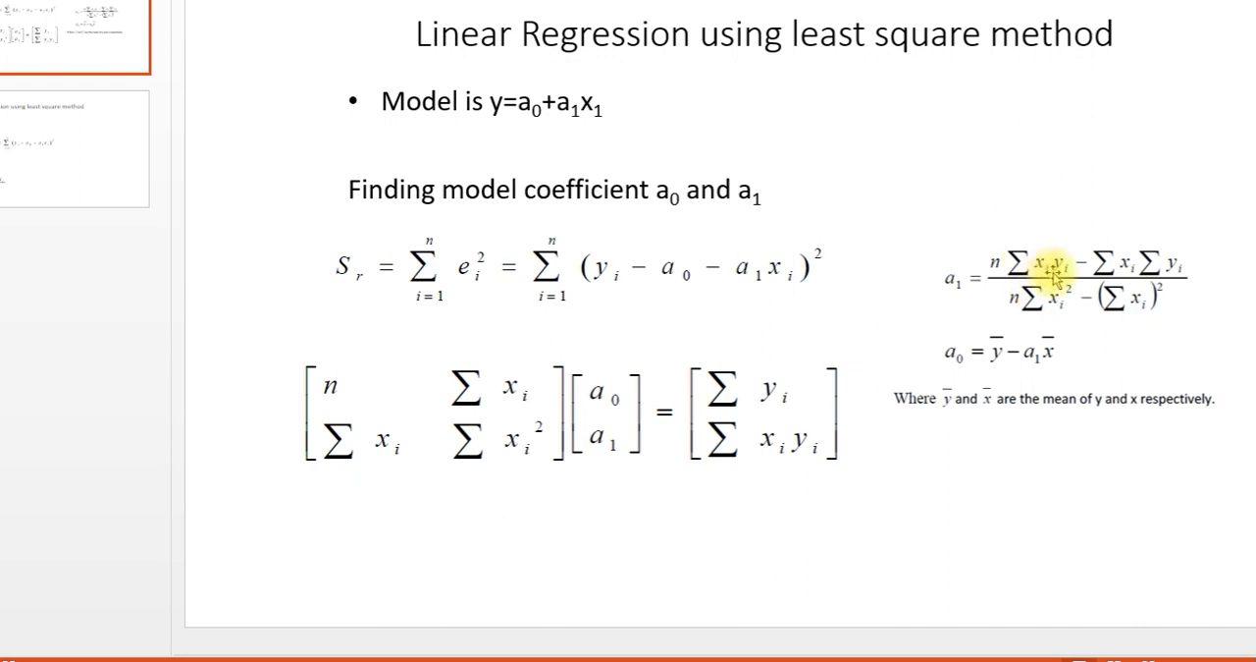
mouse_move(516, 658)
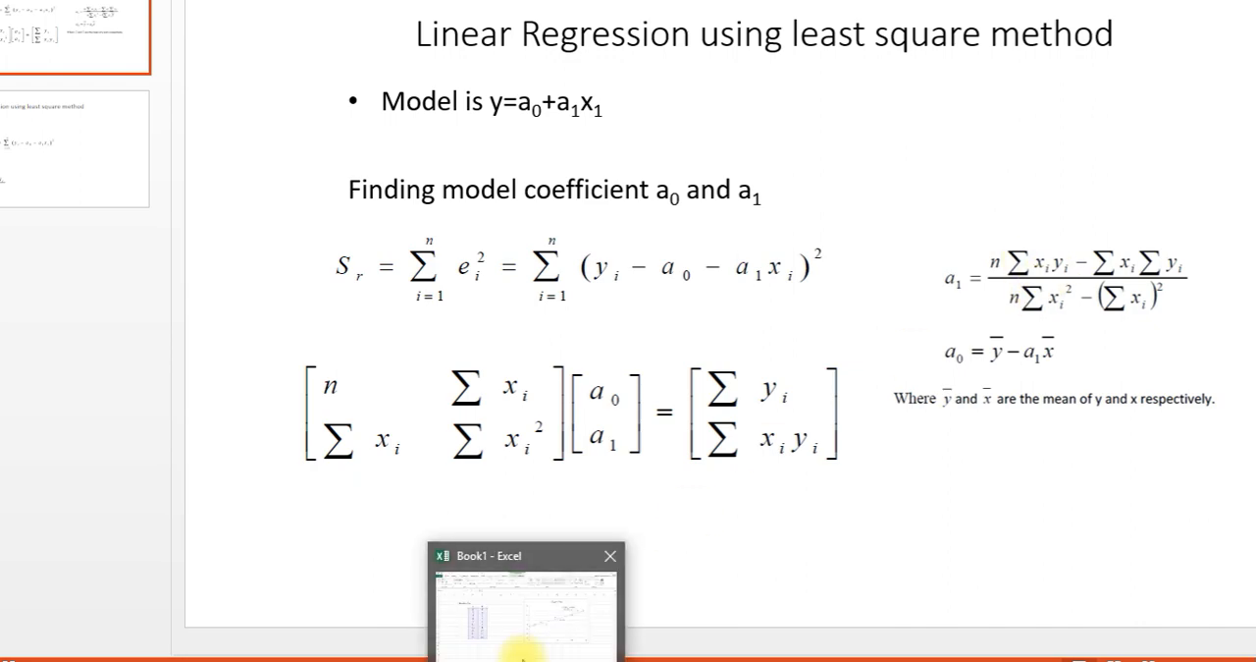
click(518, 572)
- Enter the column heading "xy" in cell F4 beside the y heading
click(366, 196)
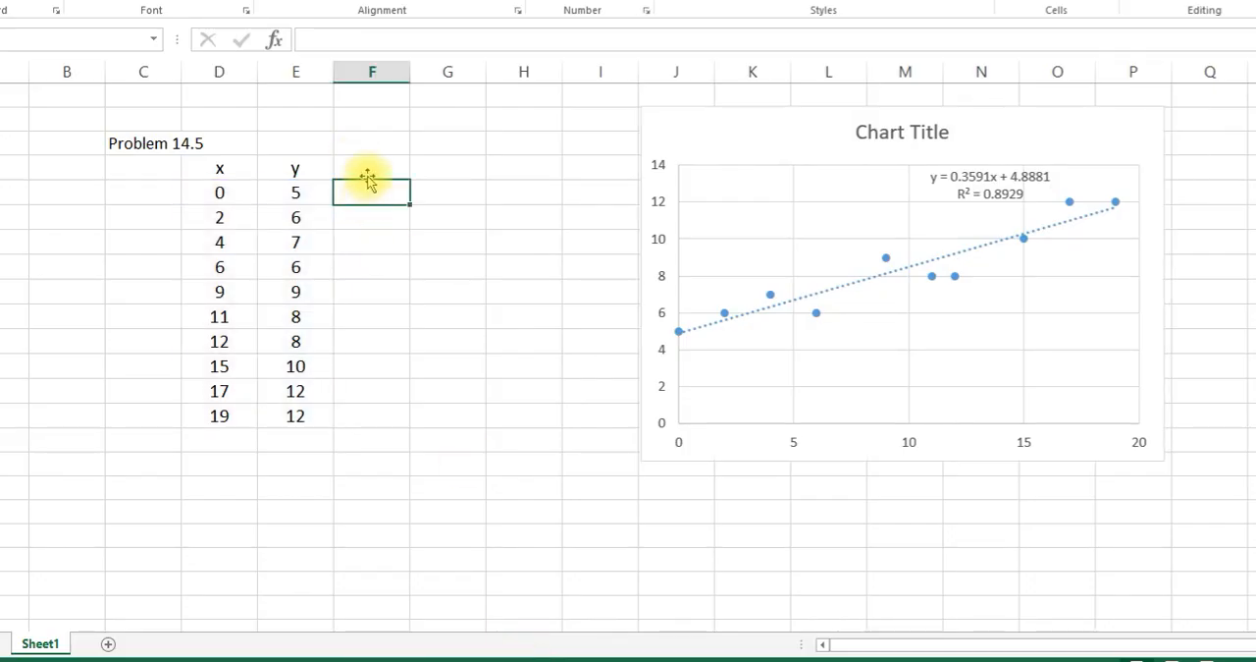
click(364, 169)
double_click(364, 169)
text(xy)
- Calculate x times y with =D5*E5 in F5 and fill the formula down through F14
click(367, 193)
double_click(368, 193)
text(=)
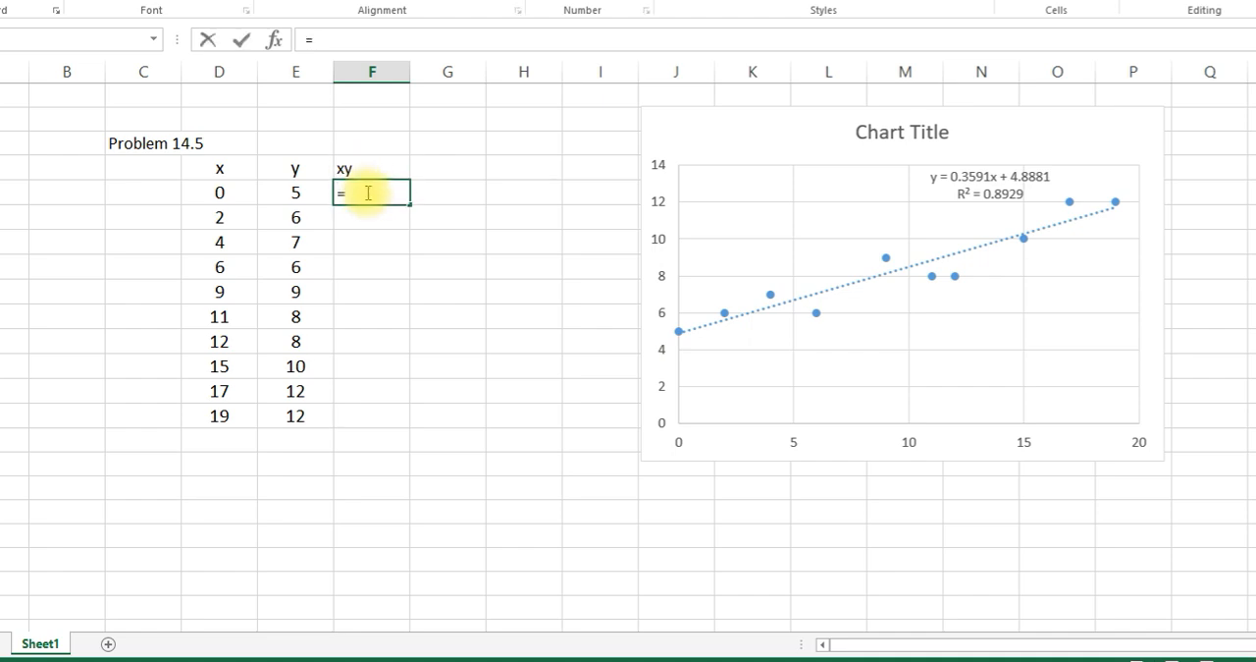
click(234, 190)
text(*)
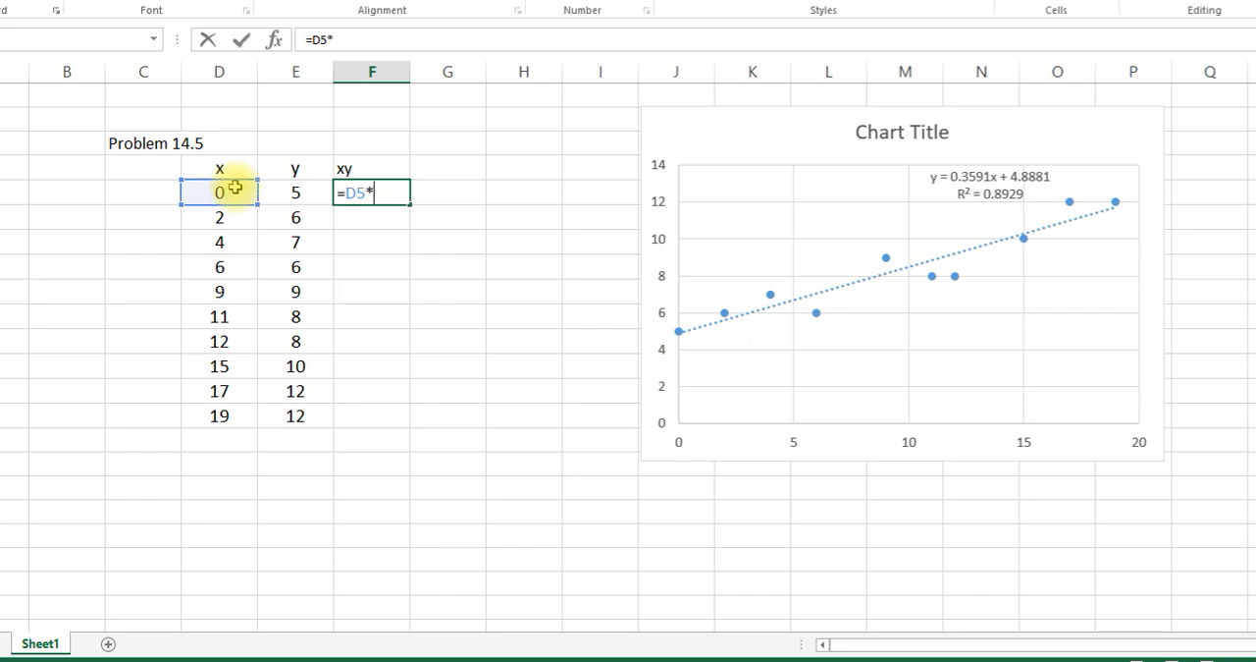
click(294, 195)
key(Return)
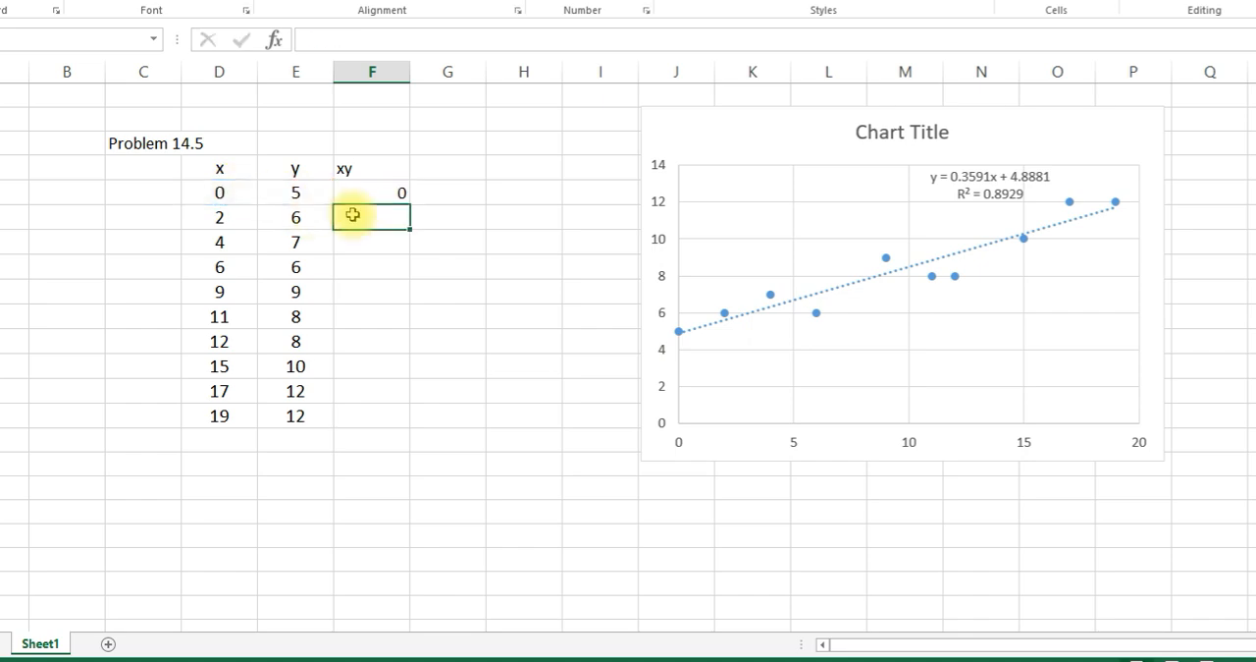
click(363, 193)
drag(410, 207, 398, 423)
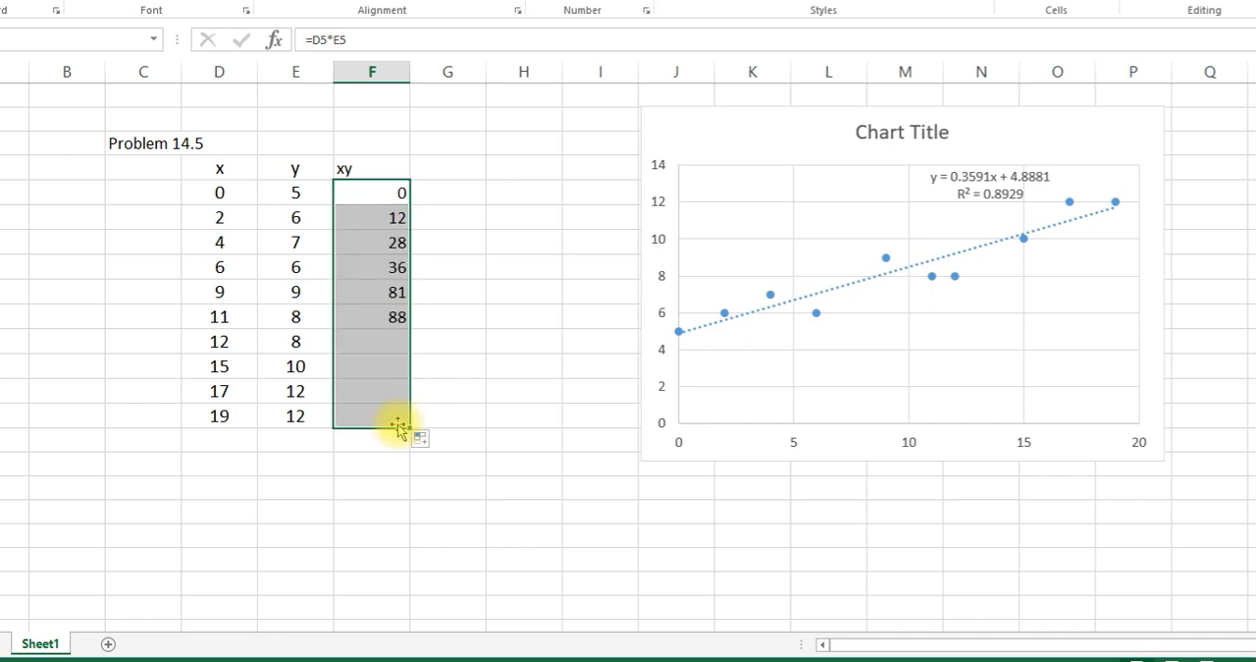
- Enter the row label "sum" in cell E15 below the y values
click(317, 442)
text(su m)
key(BackSpace)
text(sum)
- Try to enter a formula in F15 that sums the xy values in F5:F14
click(376, 443)
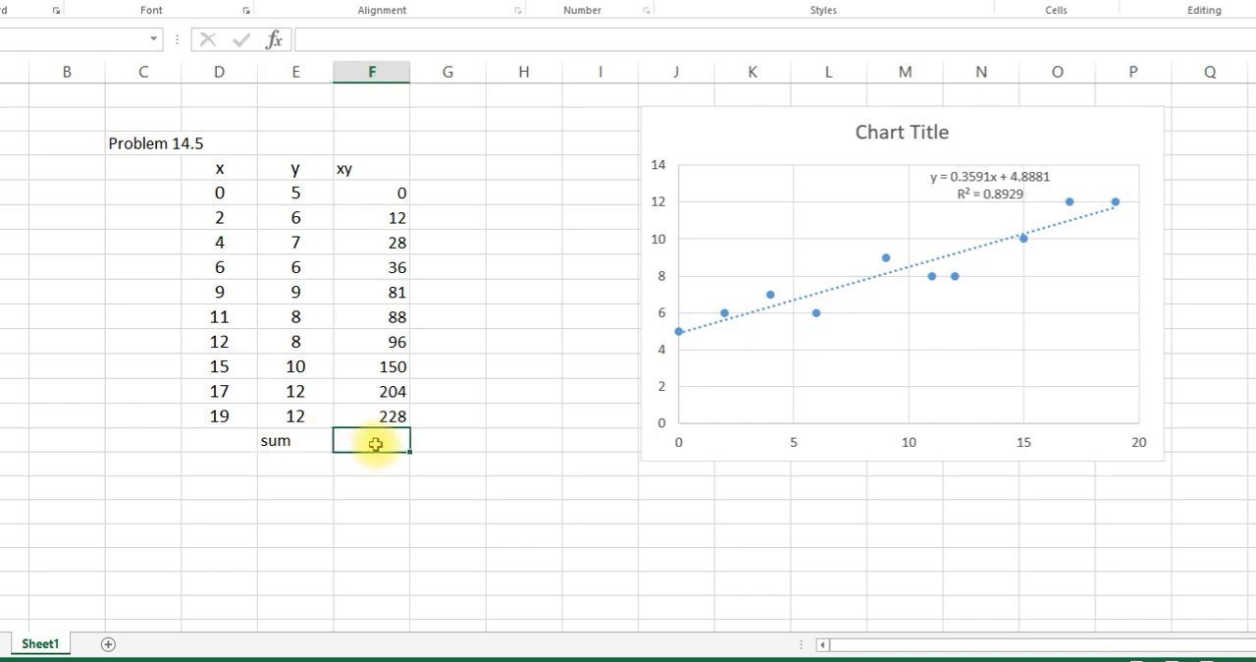
text(-=s)
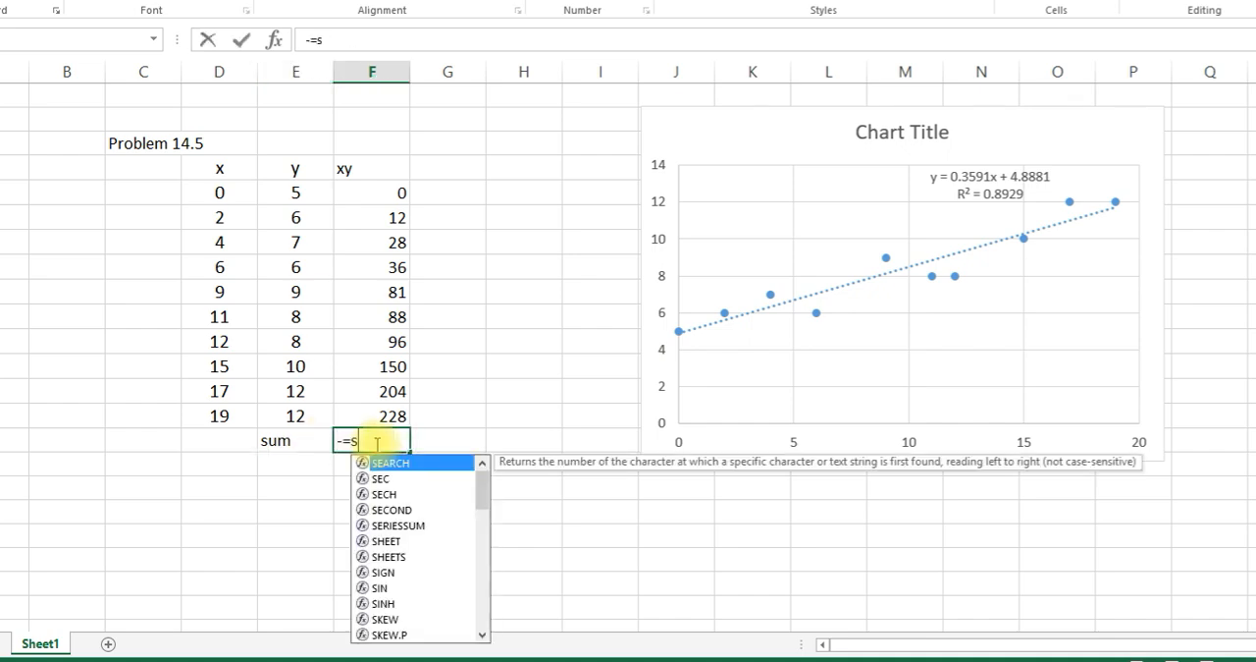
text(um()
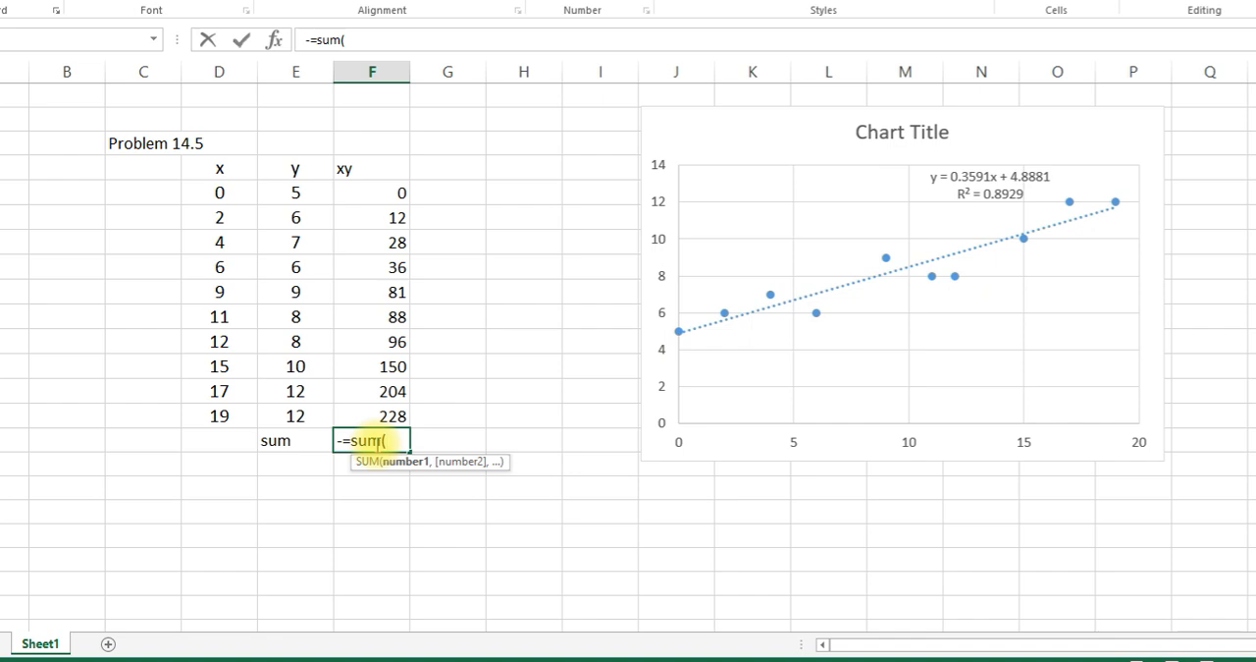
click(342, 440)
key(Delete)
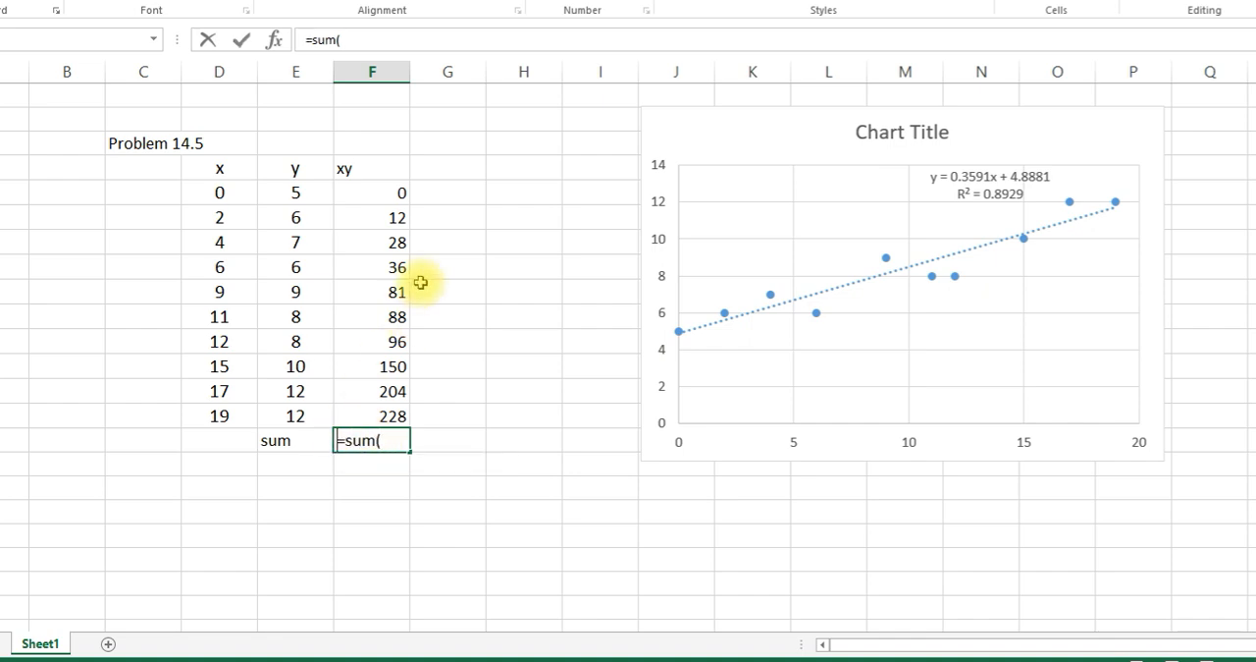
text(=)
drag(393, 194, 396, 416)
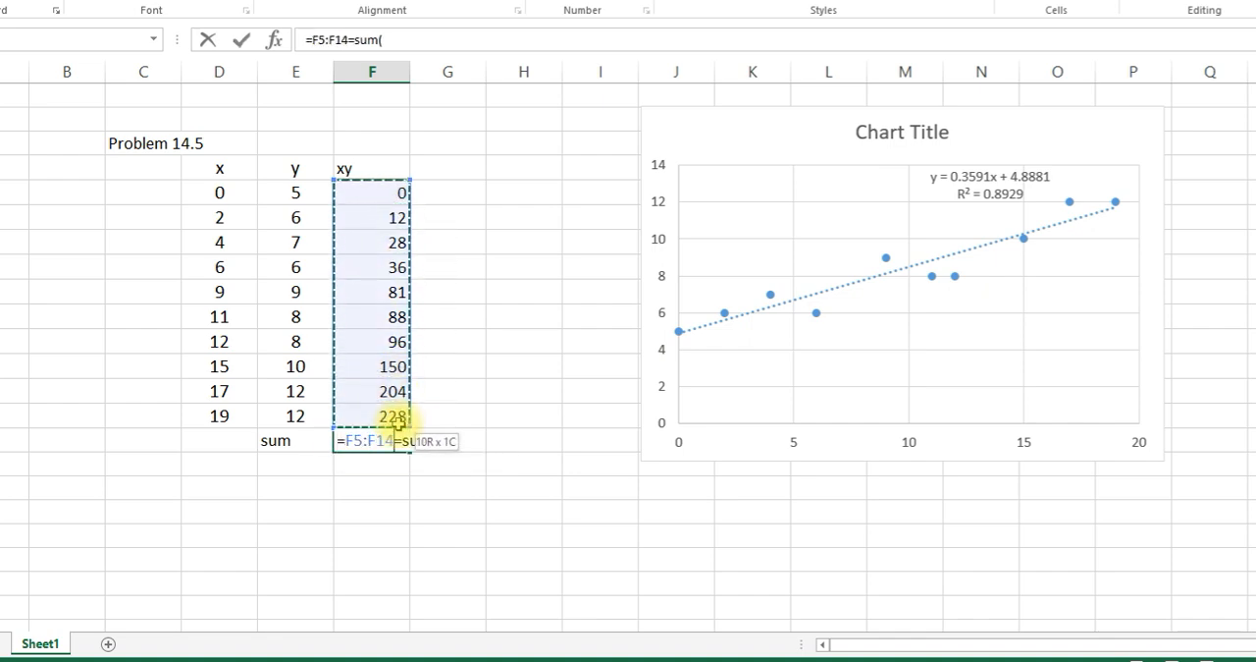
text())
key(Return)
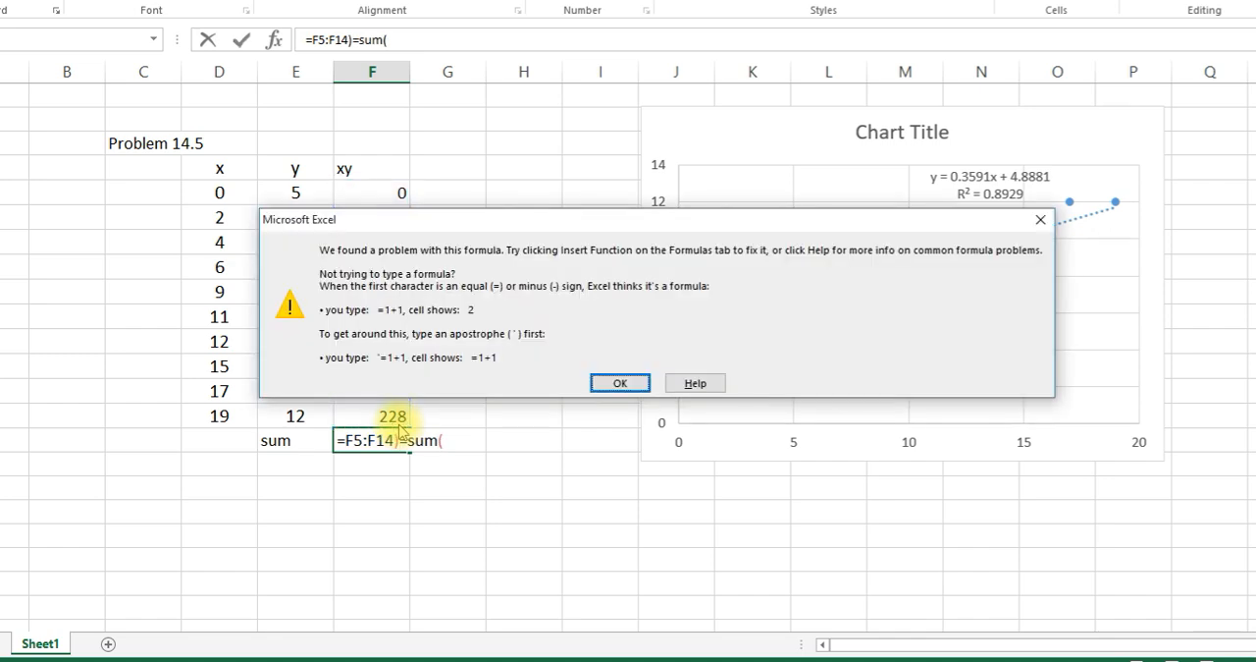
click(616, 384)
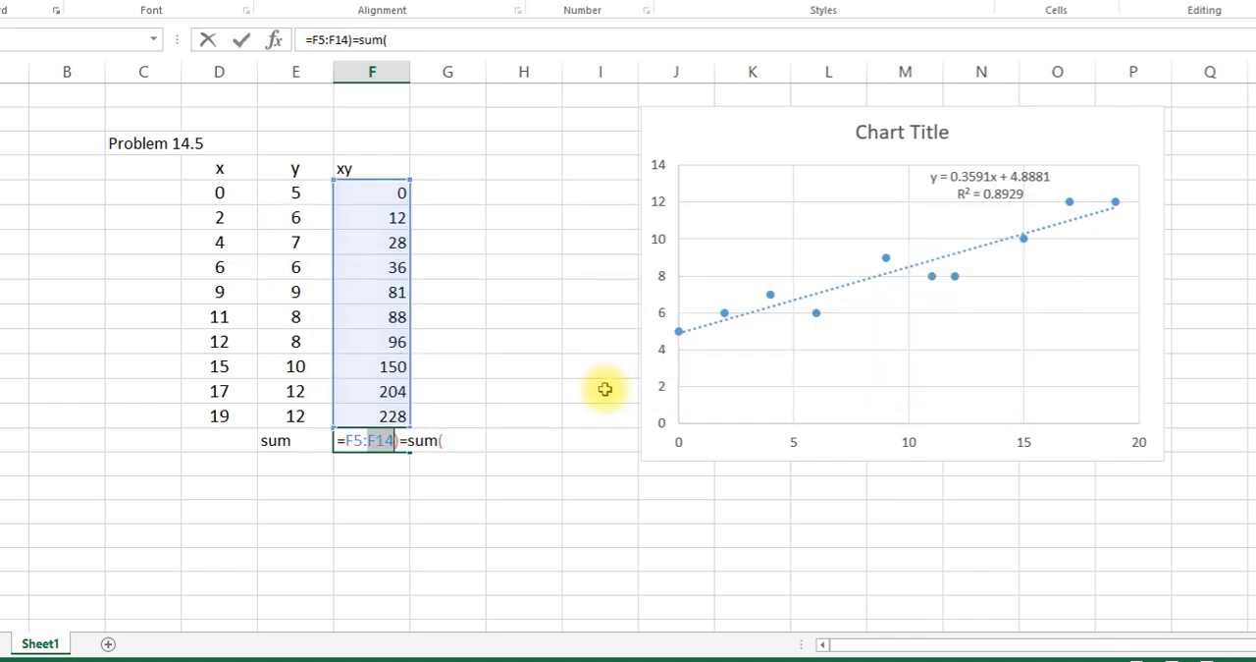
- Clear the malformed formula in F15 and total the xy column with =SUM(F5:F14)
click(449, 441)
key(BackSpace)
key(BackSpace)
key(BackSpace)
key(BackSpace)
key(BackSpace)
key(BackSpace)
key(BackSpace)
key(BackSpace)
key(BackSpace)
key(BackSpace)
key(BackSpace)
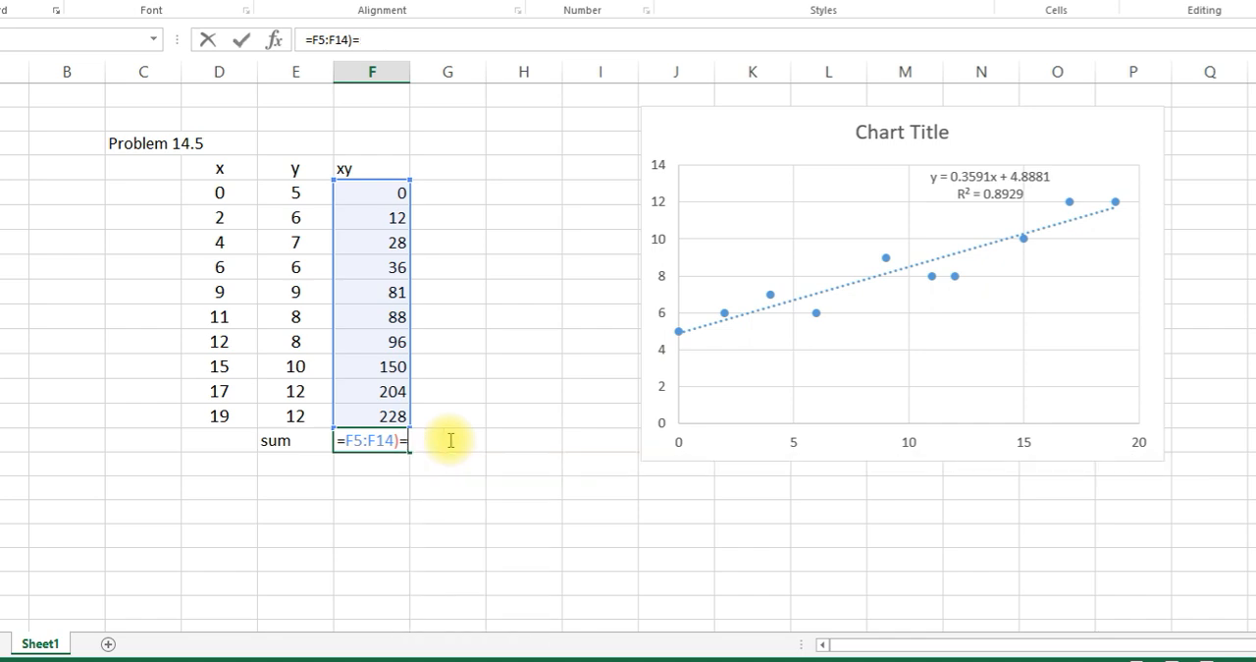
key(BackSpace)
text(sum()
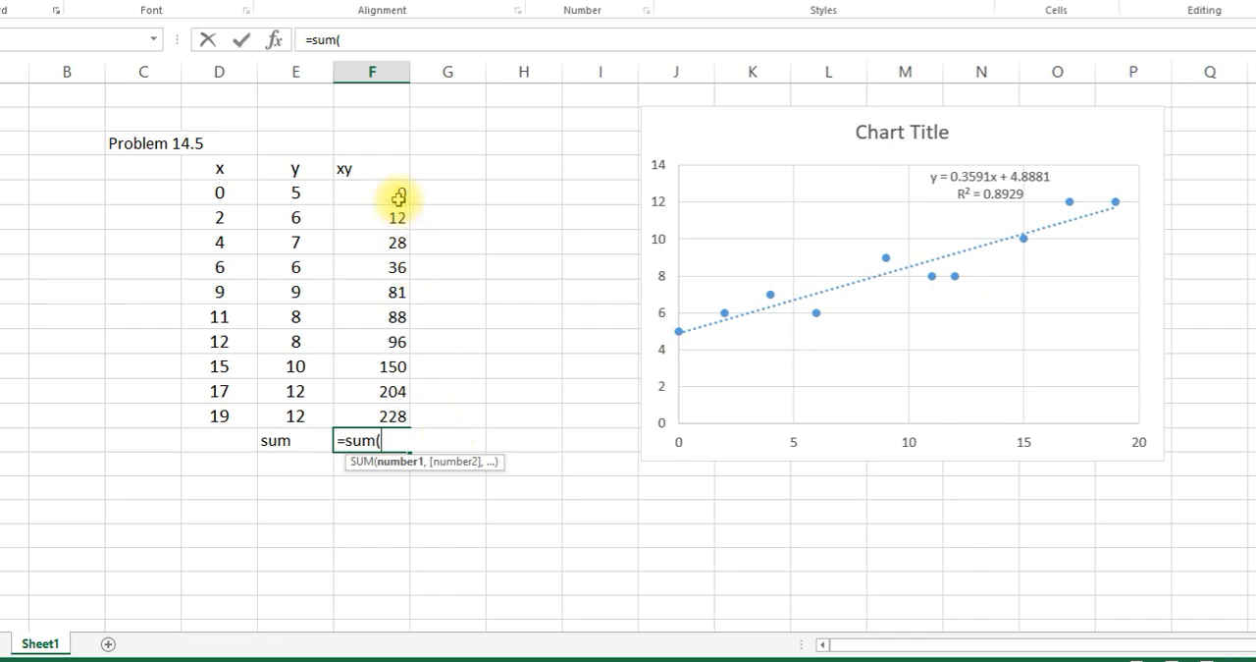
drag(401, 193, 386, 408)
text())
key(Return)
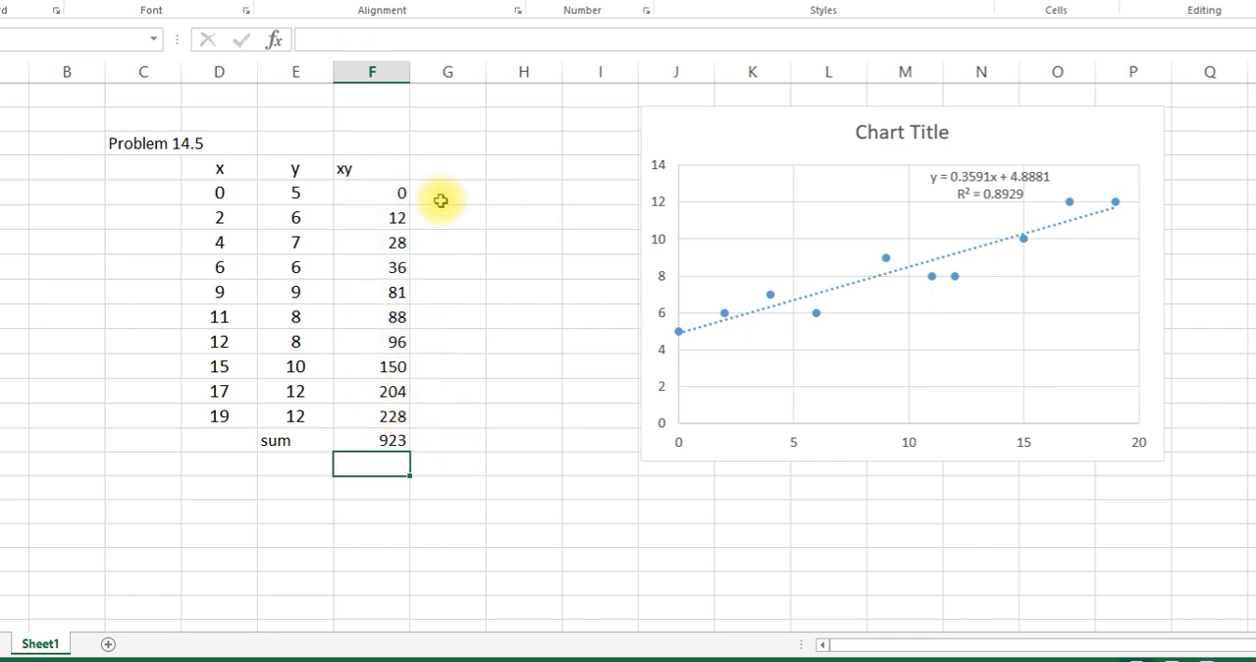
- Add an "x2" column beside xy, calculating =D5^2 in G5 and filling the formula down through G14
click(449, 170)
text(x2)
double_click(449, 189)
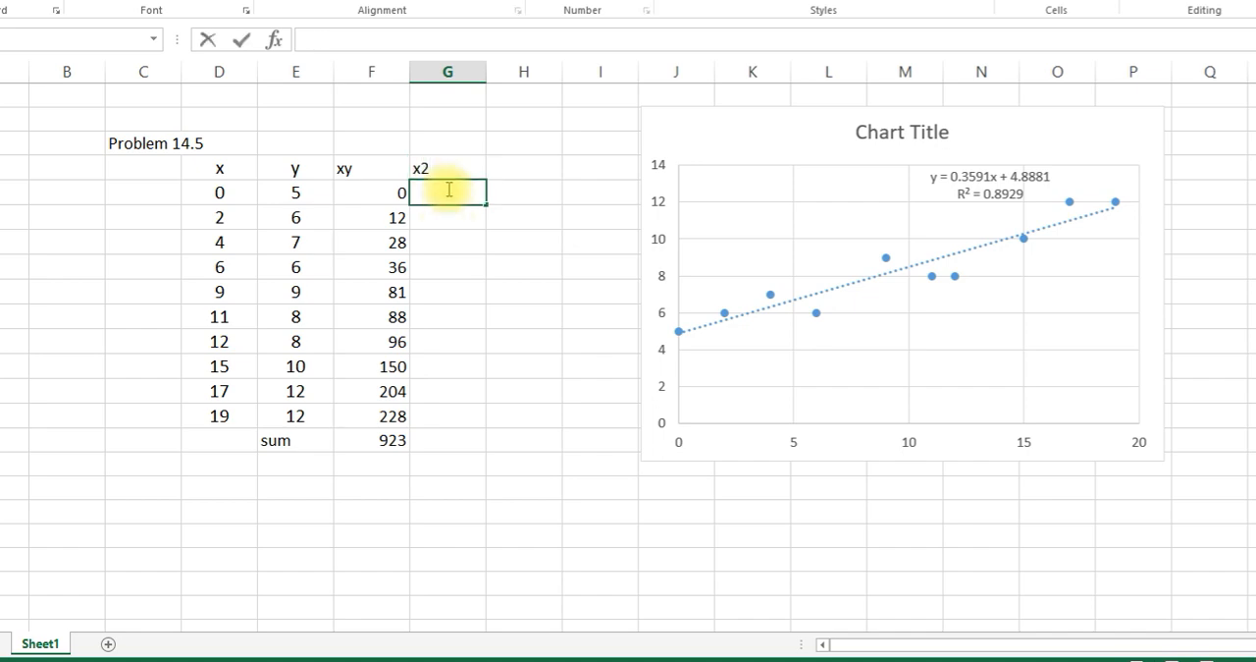
click(204, 187)
text(^2)
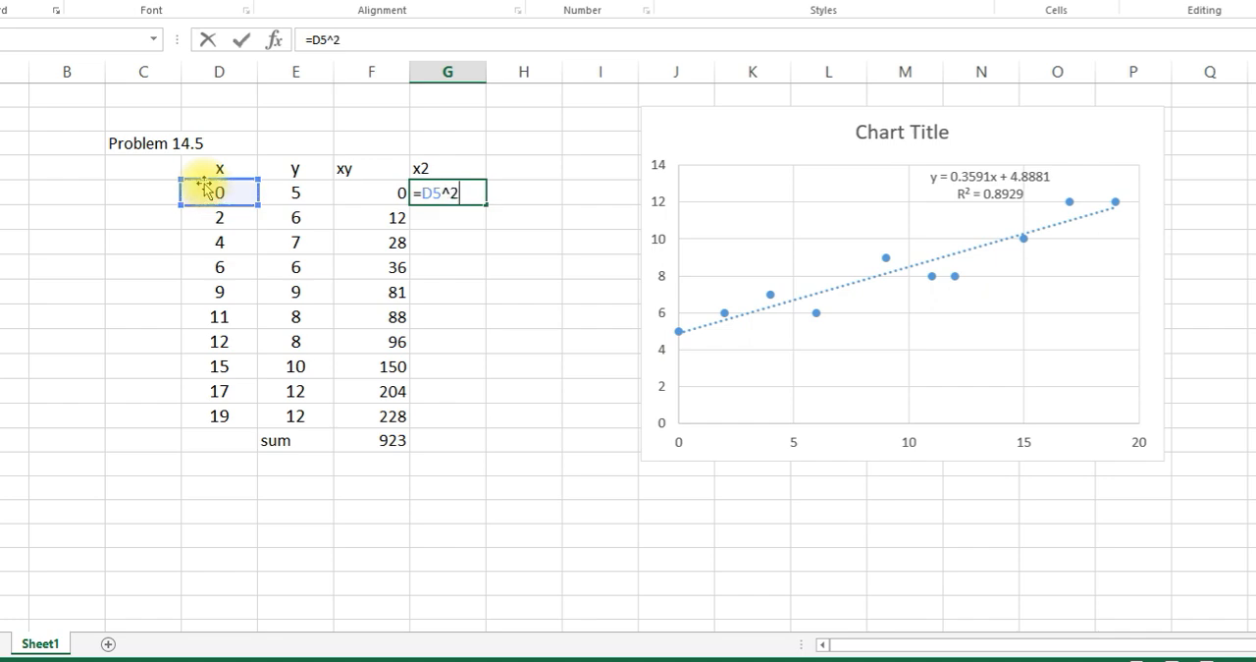
key(Return)
click(469, 189)
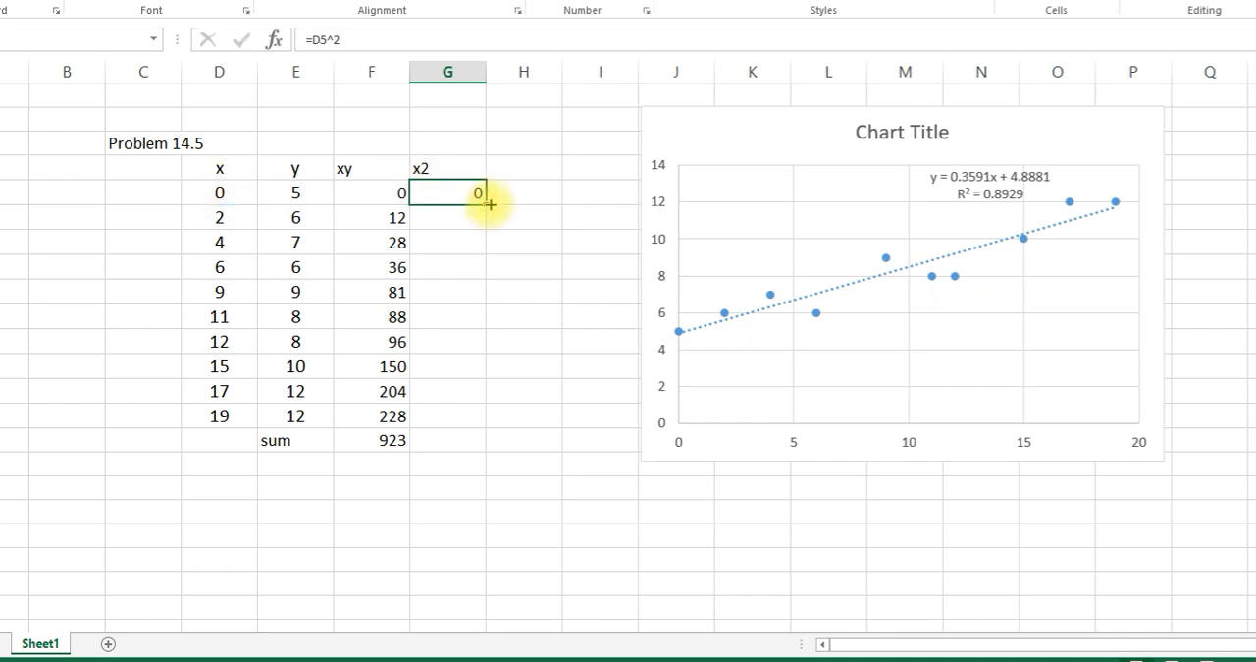
double_click(488, 204)
click(491, 497)
- Copy the xy sum formula from F15 across to G15 to total the x2 column
click(390, 441)
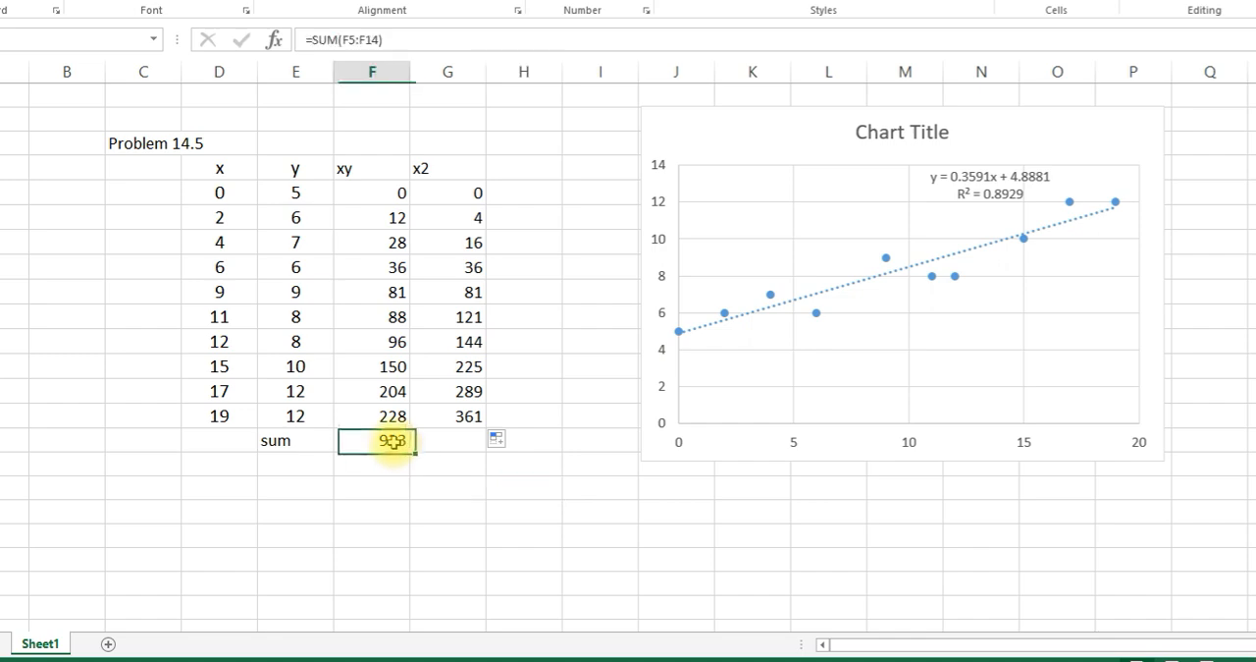
double_click(390, 442)
key(Return)
click(393, 442)
drag(412, 454, 451, 457)
click(448, 508)
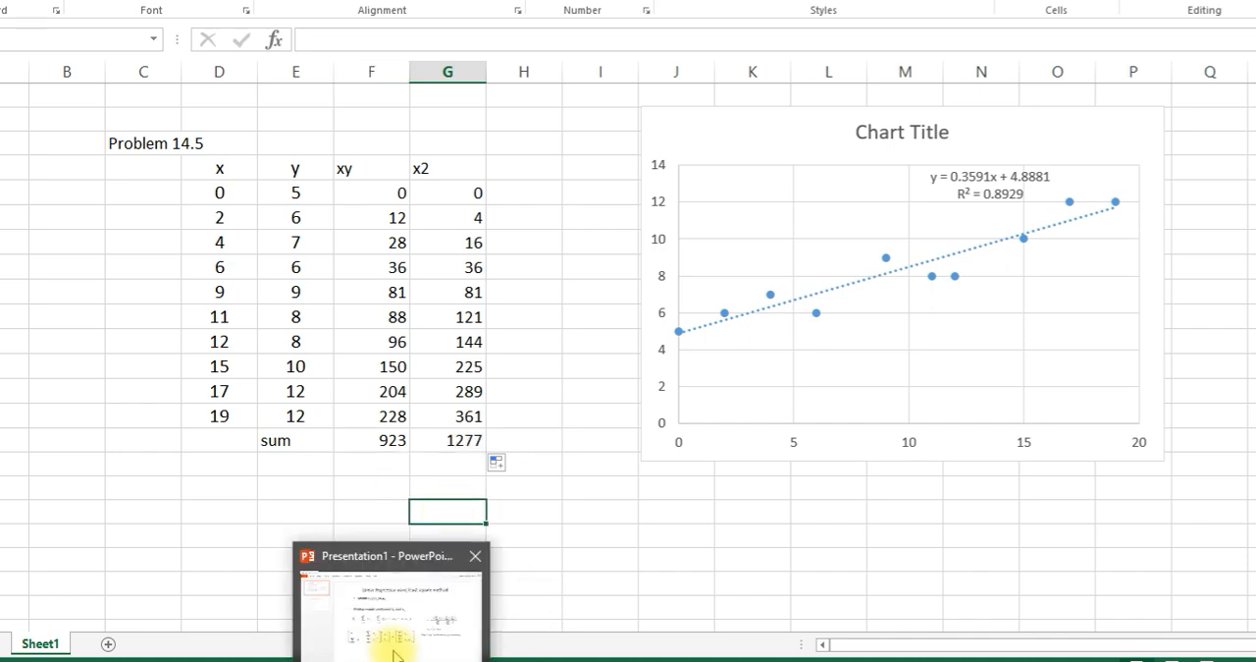
- Check the sums needed on the PowerPoint slide, and total the x values in D15 with =SUM(D5:D14)
click(392, 643)
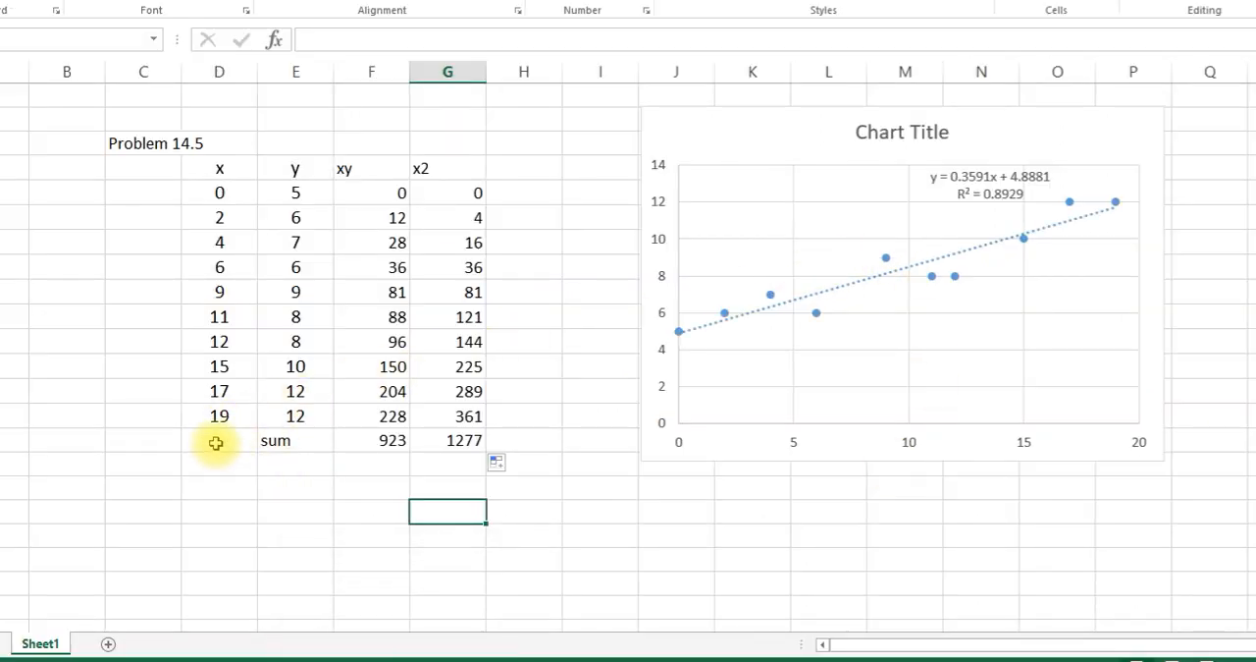
click(215, 443)
text(=sum()
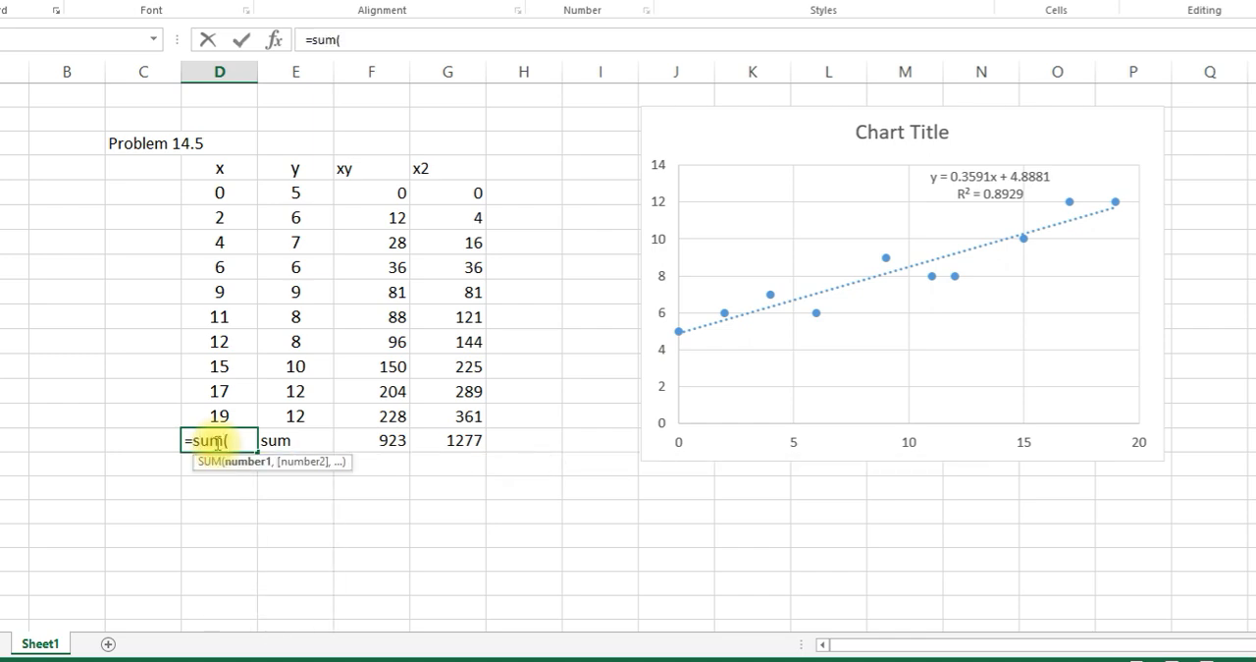
drag(219, 190, 231, 406)
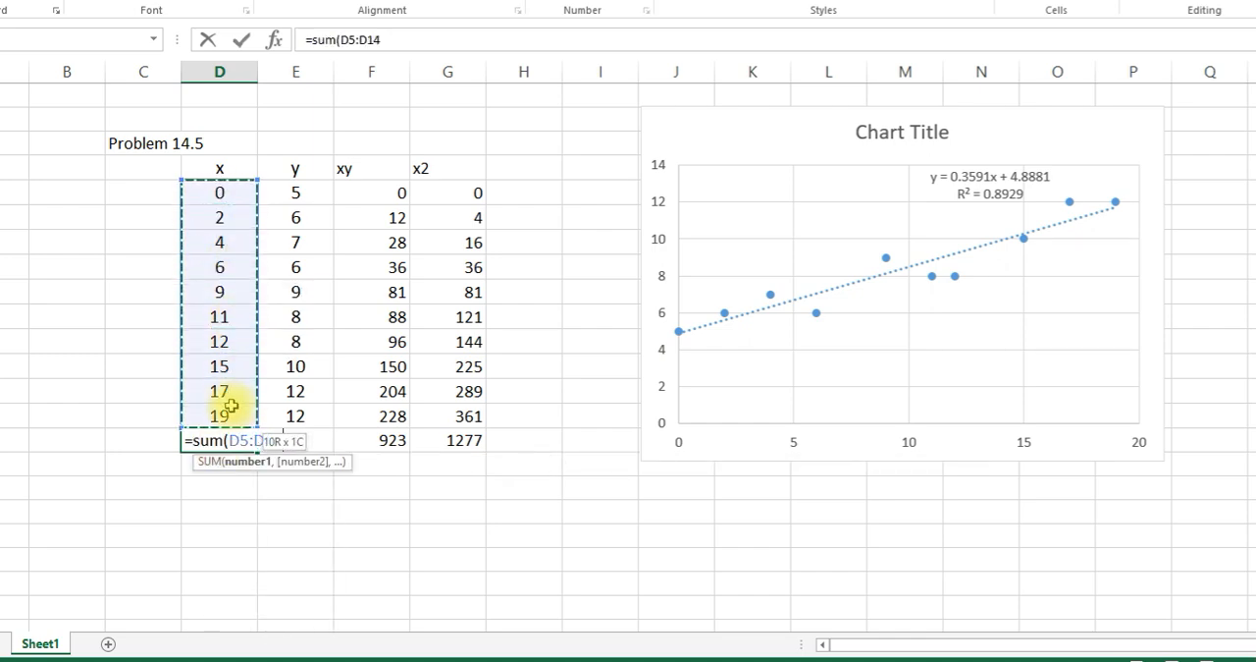
text())
key(Return)
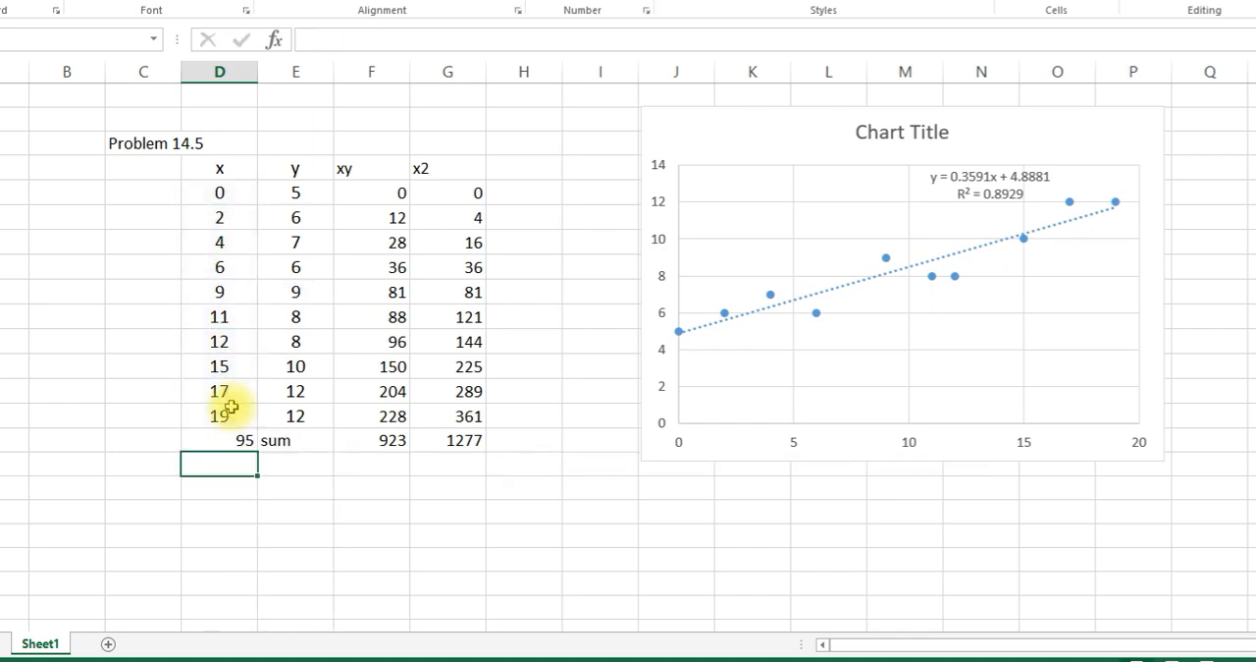
- Replace the "sum" label in E15 with =SUM(E5:E14) to total the y values
click(307, 443)
text(=)
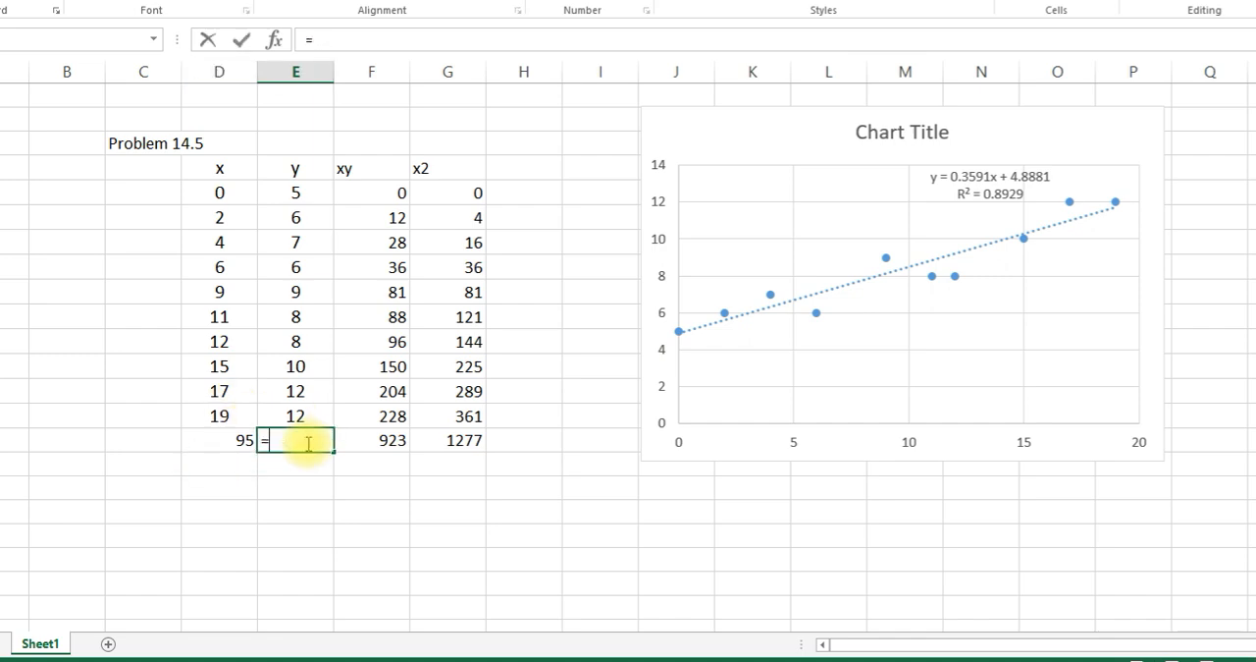
text(sum()
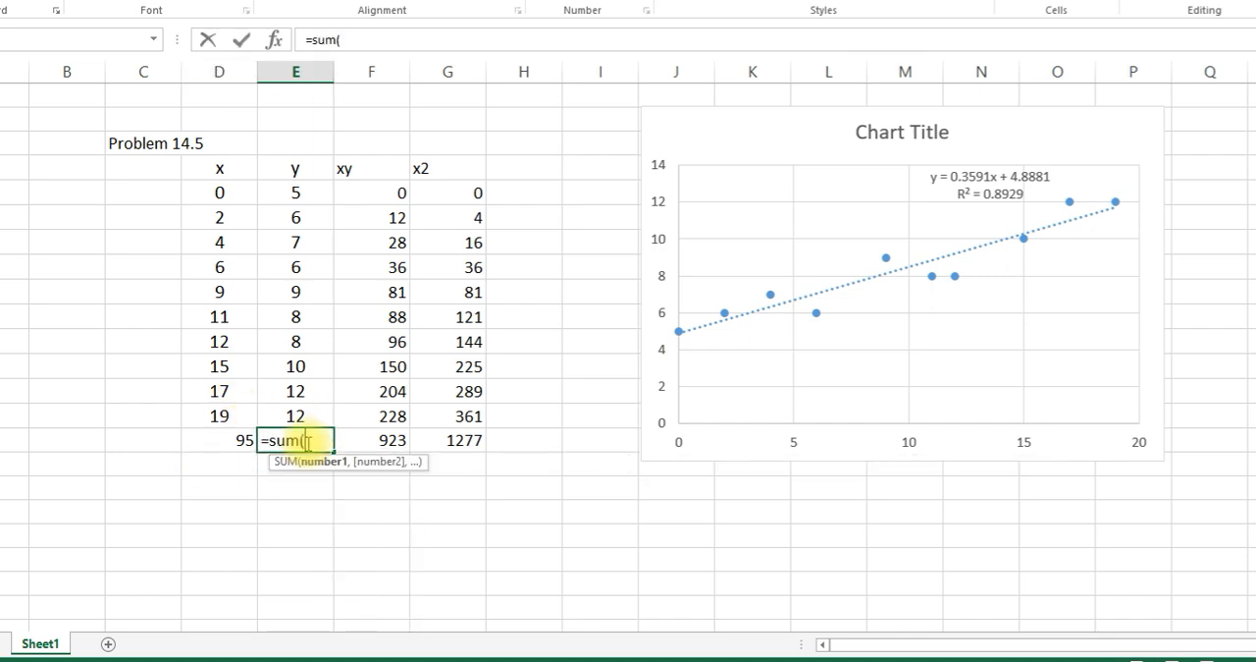
drag(295, 192, 295, 416)
text())
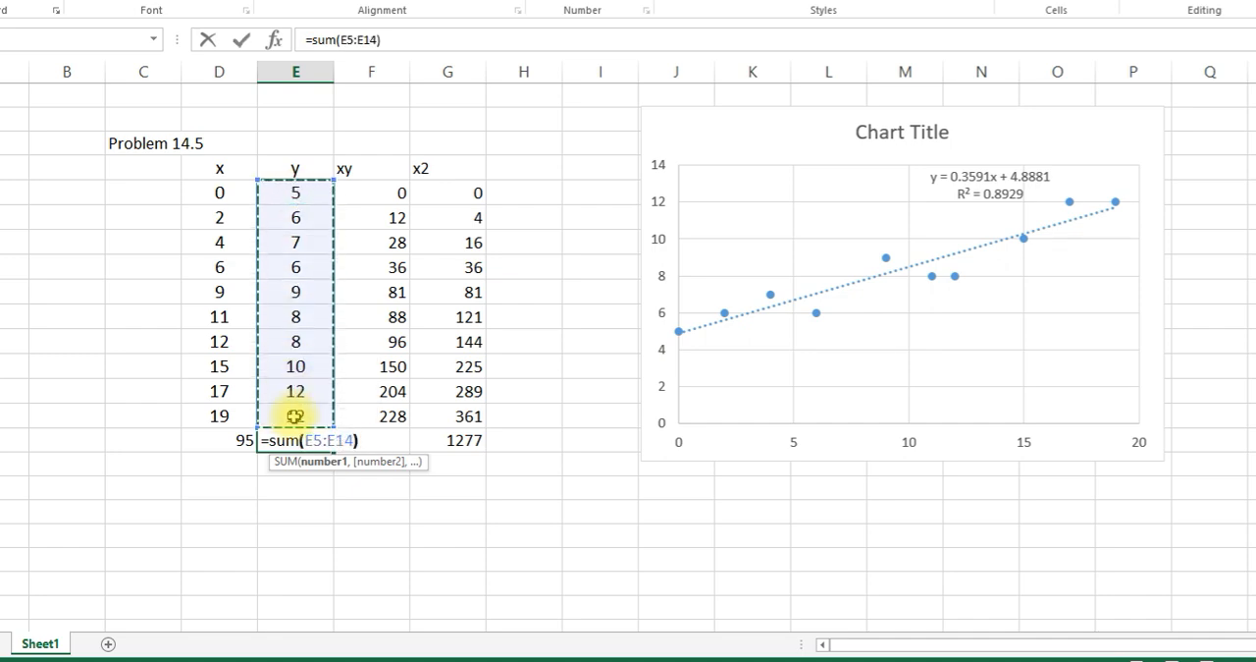
key(Return)
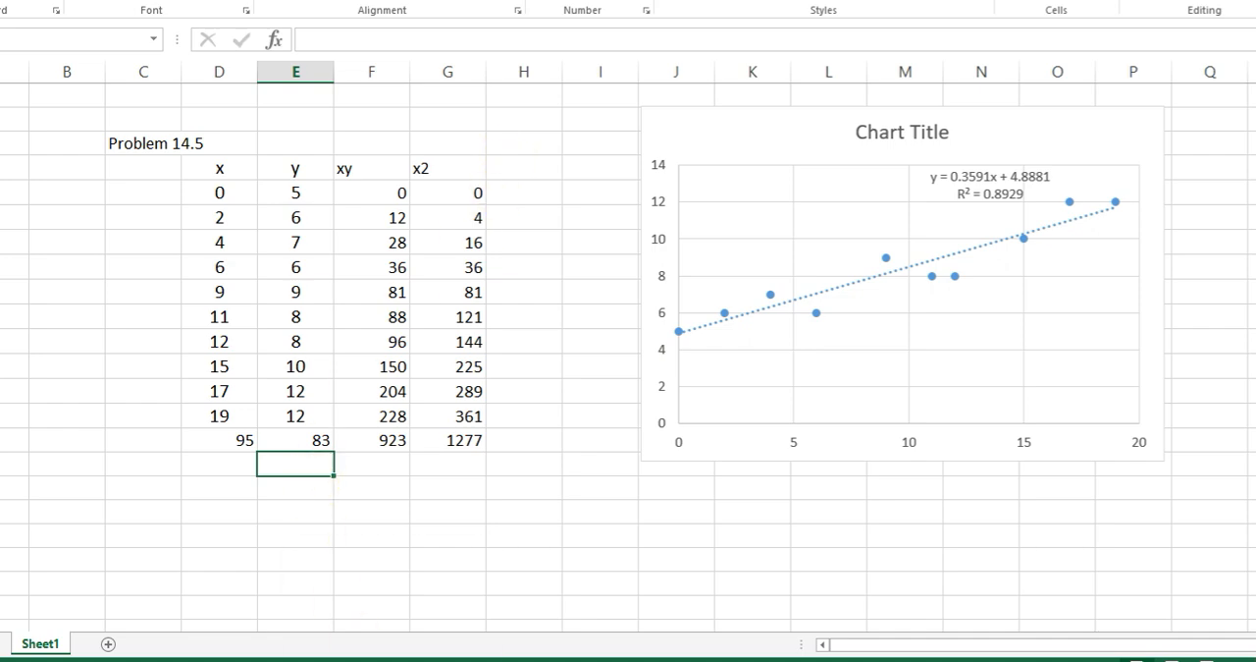
- Consult the a1 formula on the PowerPoint slide, and label cell D18 "a1" in the Excel sheet
click(414, 636)
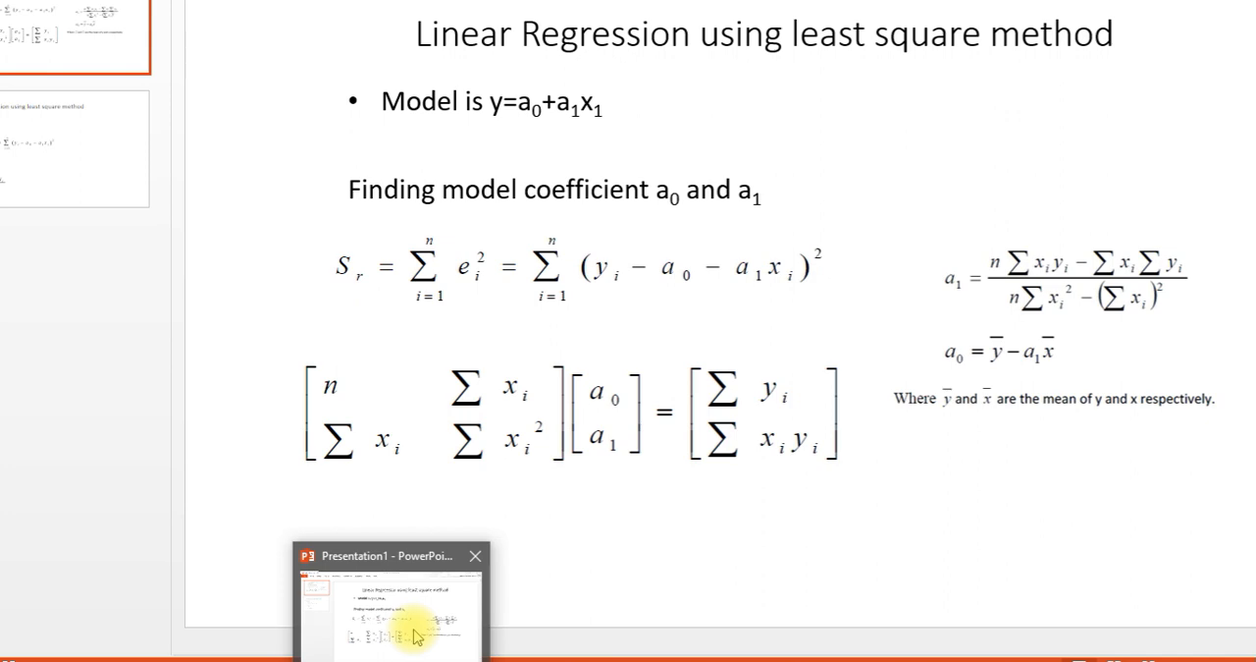
click(413, 630)
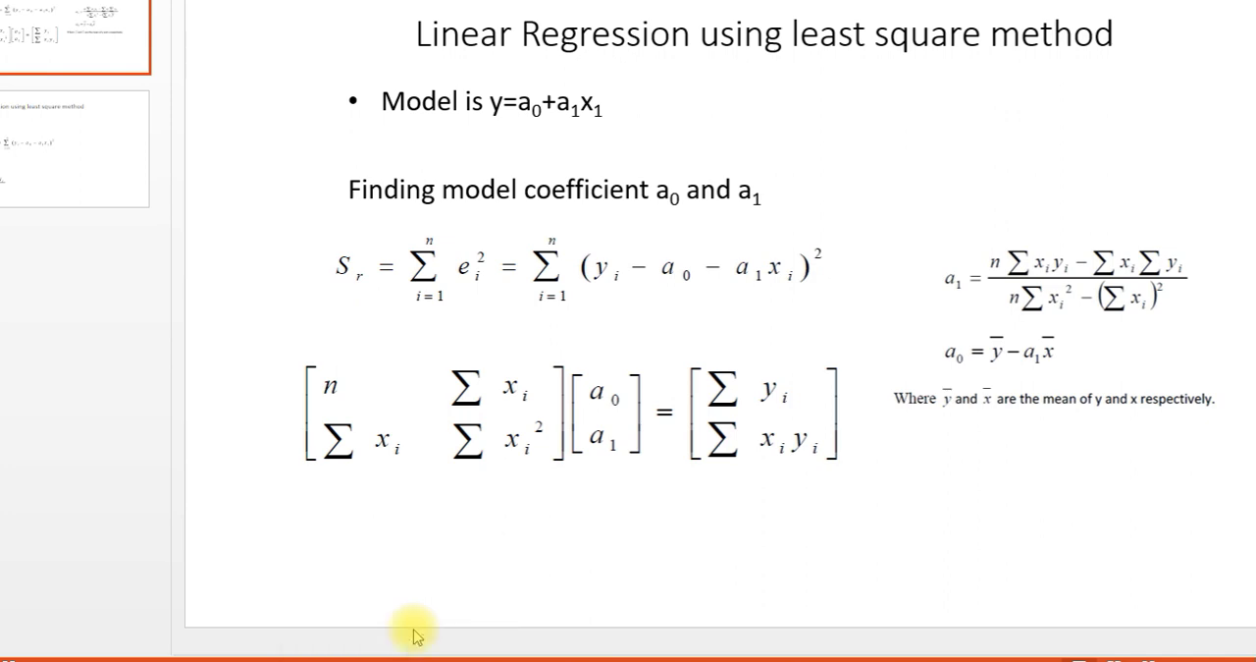
drag(1012, 298, 1012, 297)
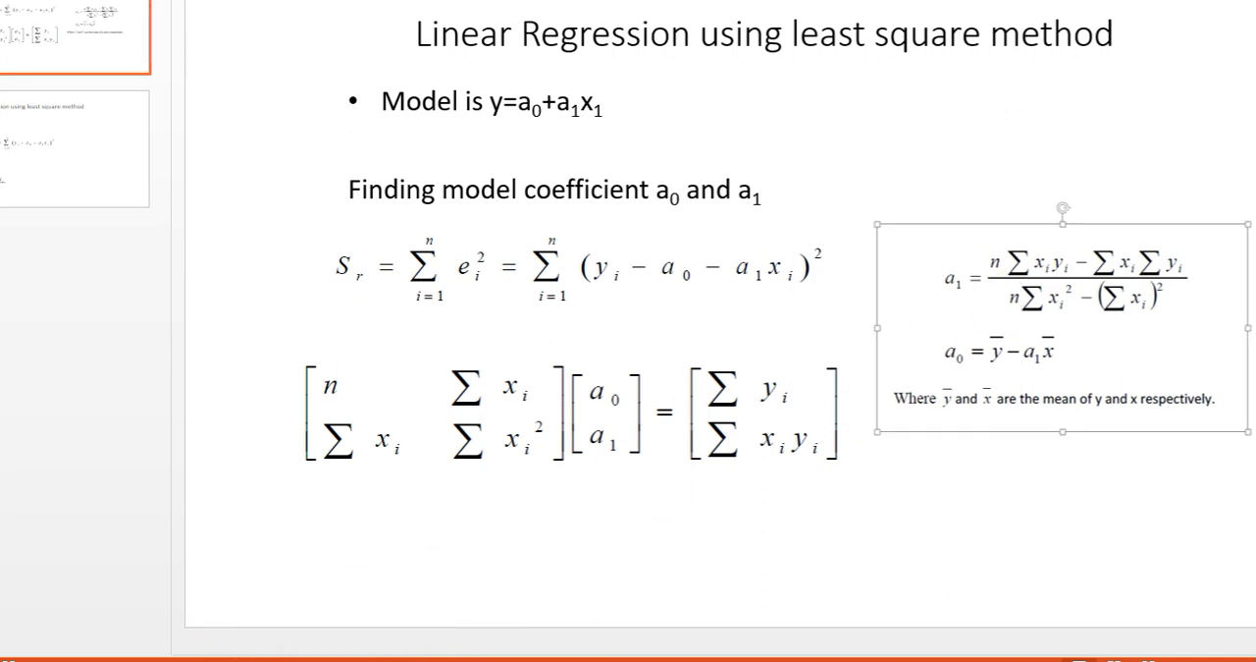
click(497, 654)
click(233, 514)
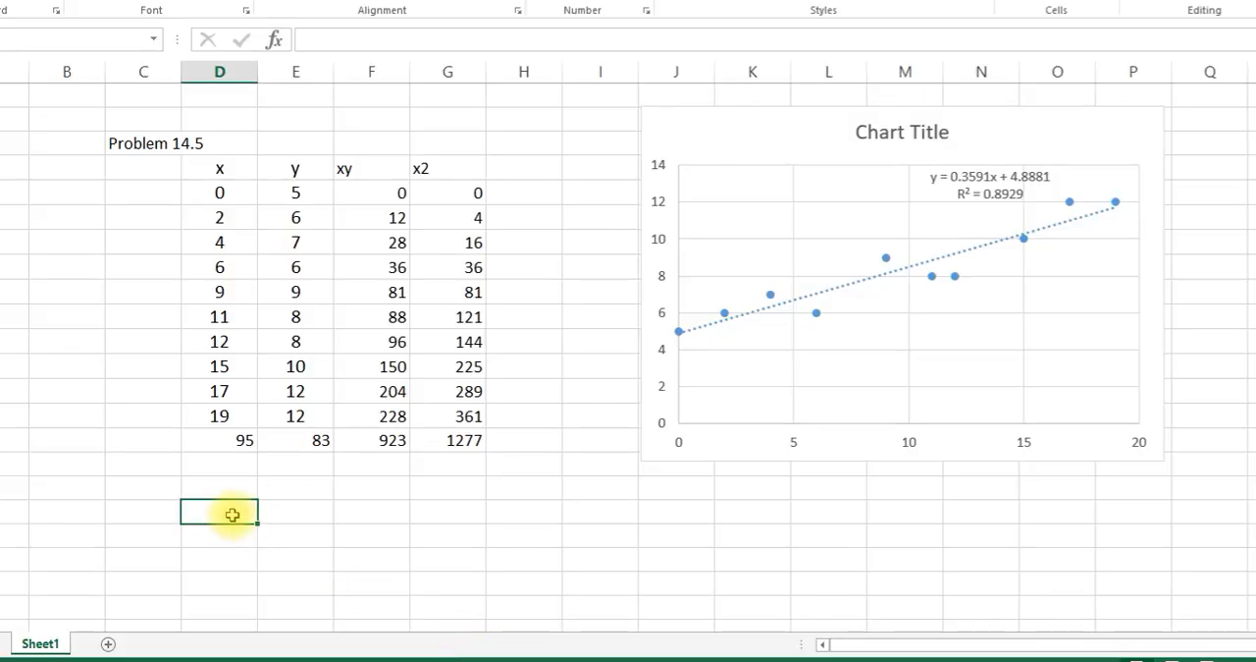
text(a1)
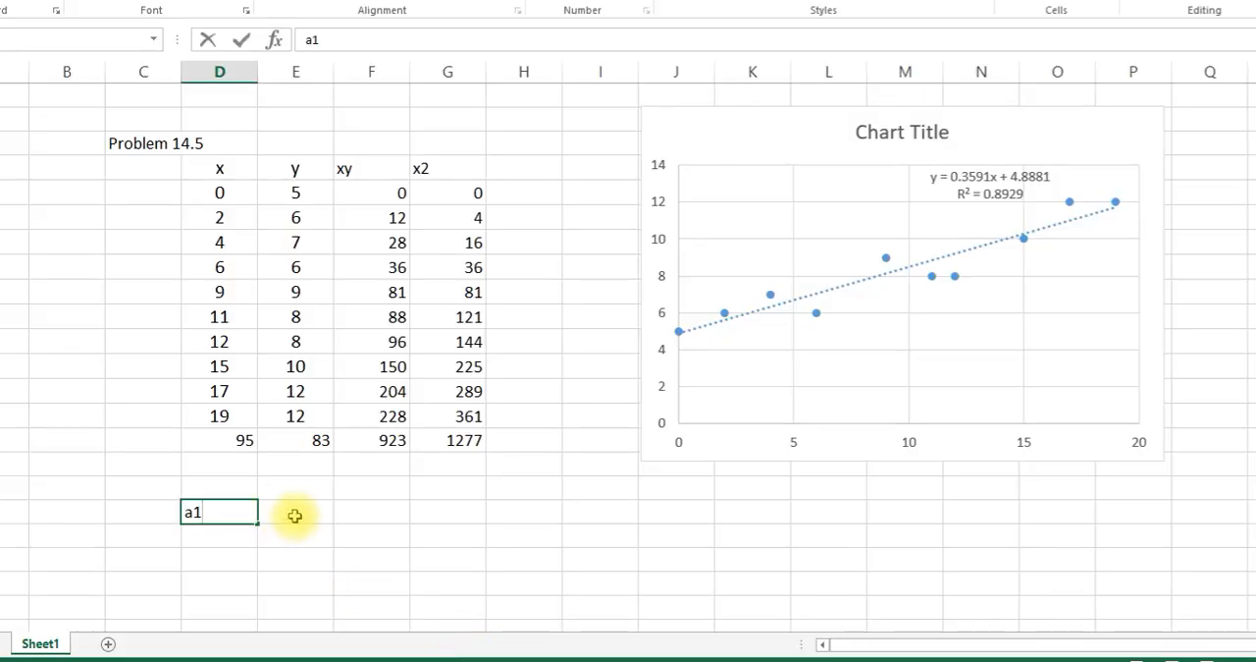
click(294, 516)
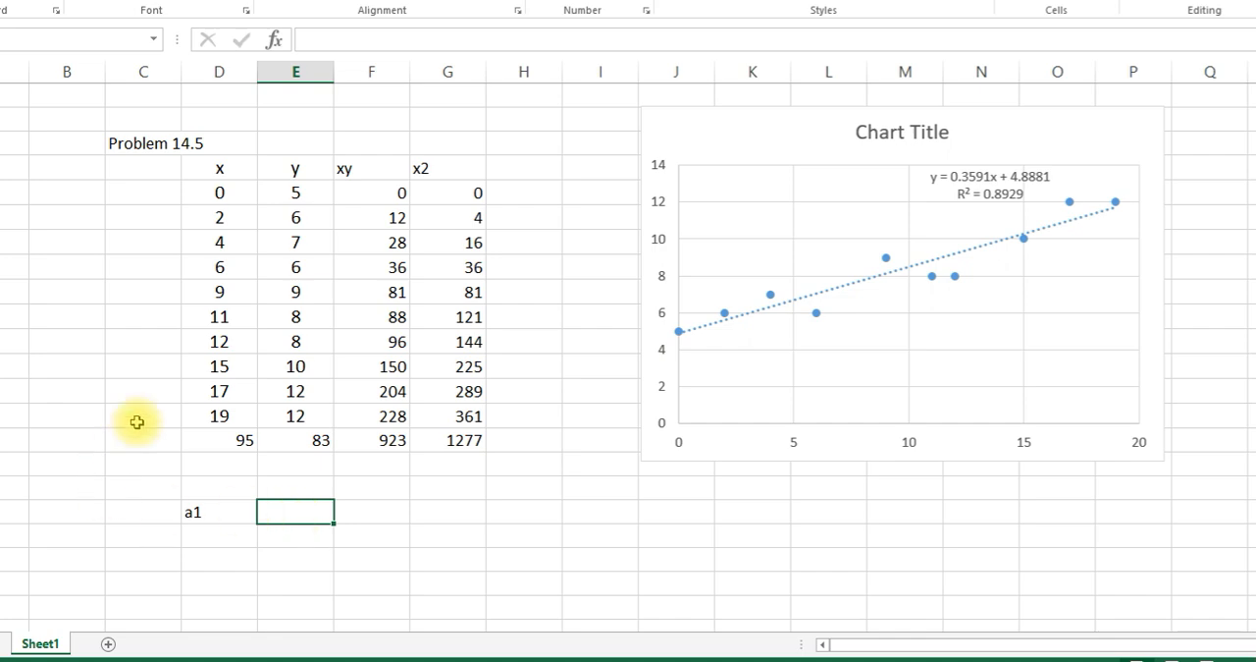
- Count the data points in C15 with =COUNT(D5:D14)
drag(220, 193, 216, 414)
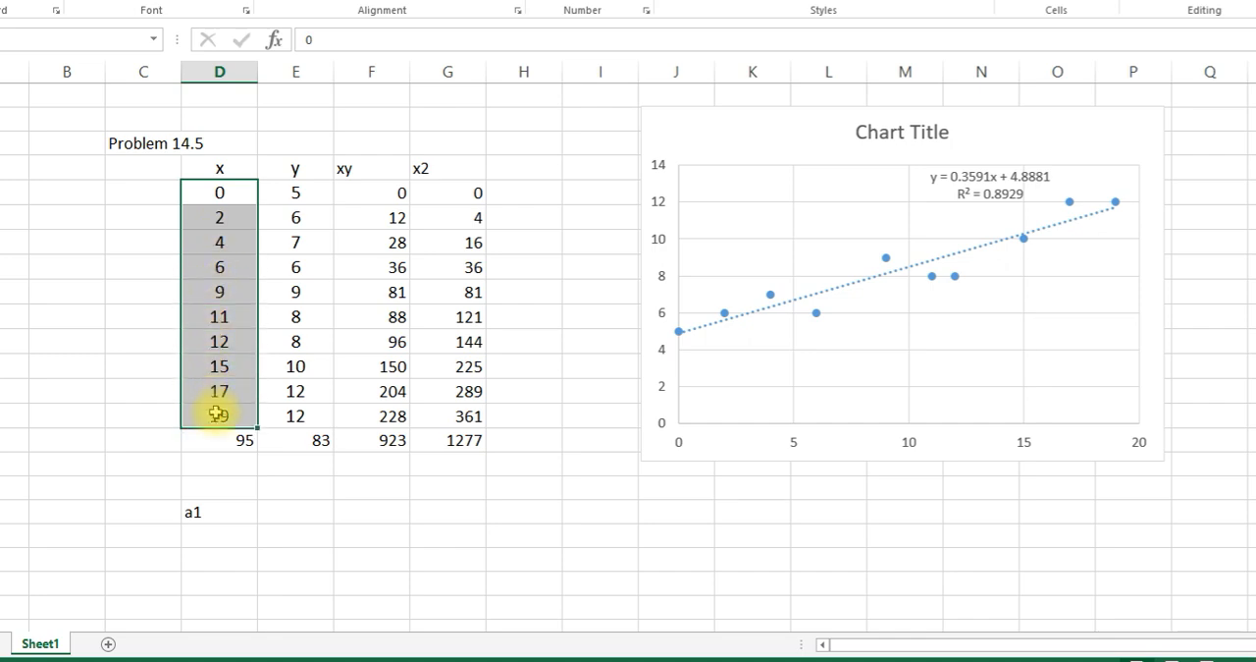
drag(216, 414, 217, 414)
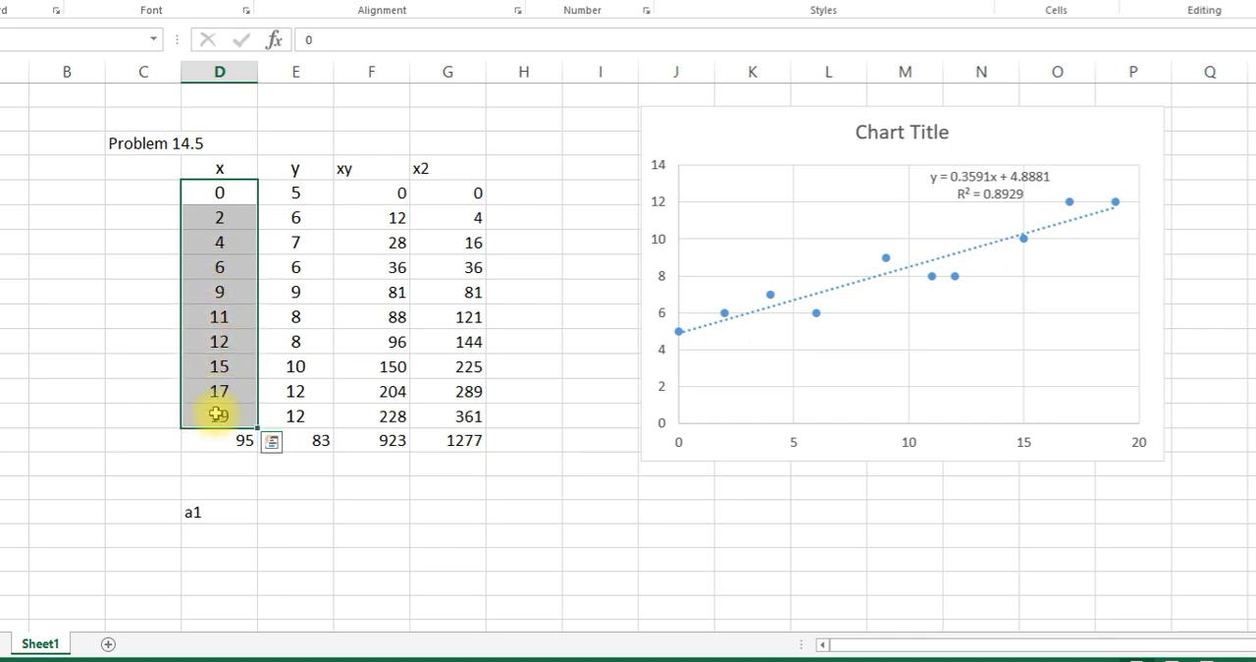
double_click(138, 440)
text(=count)
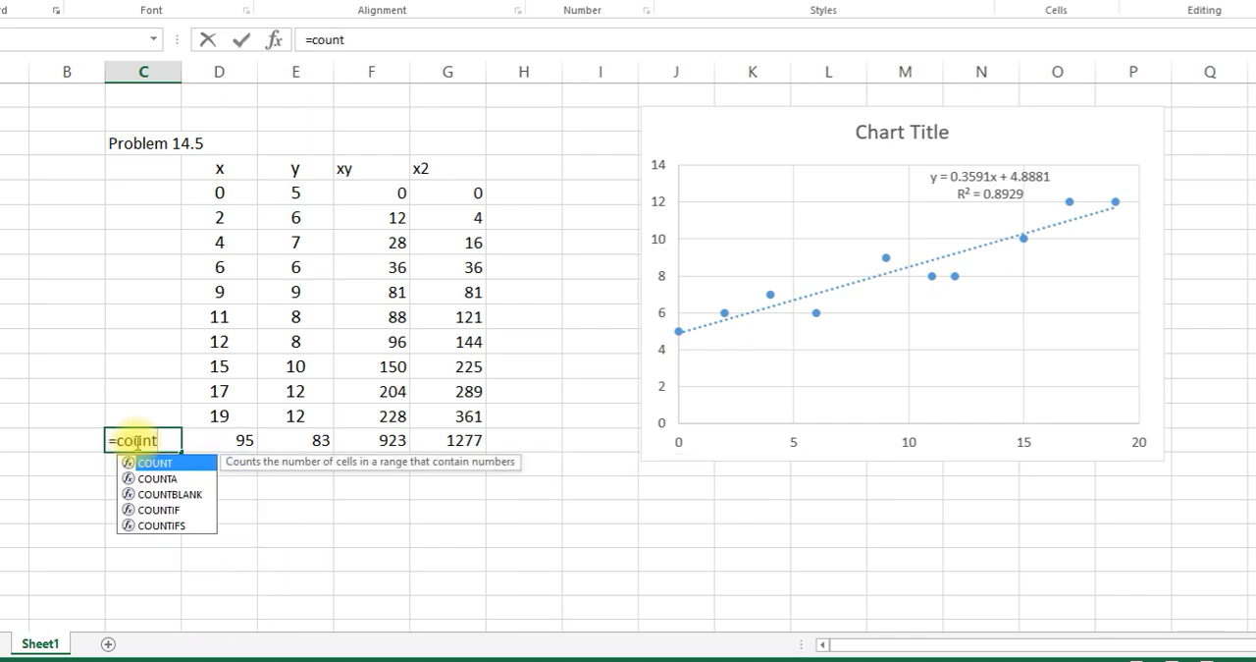
text(()
drag(219, 192, 238, 414)
text())
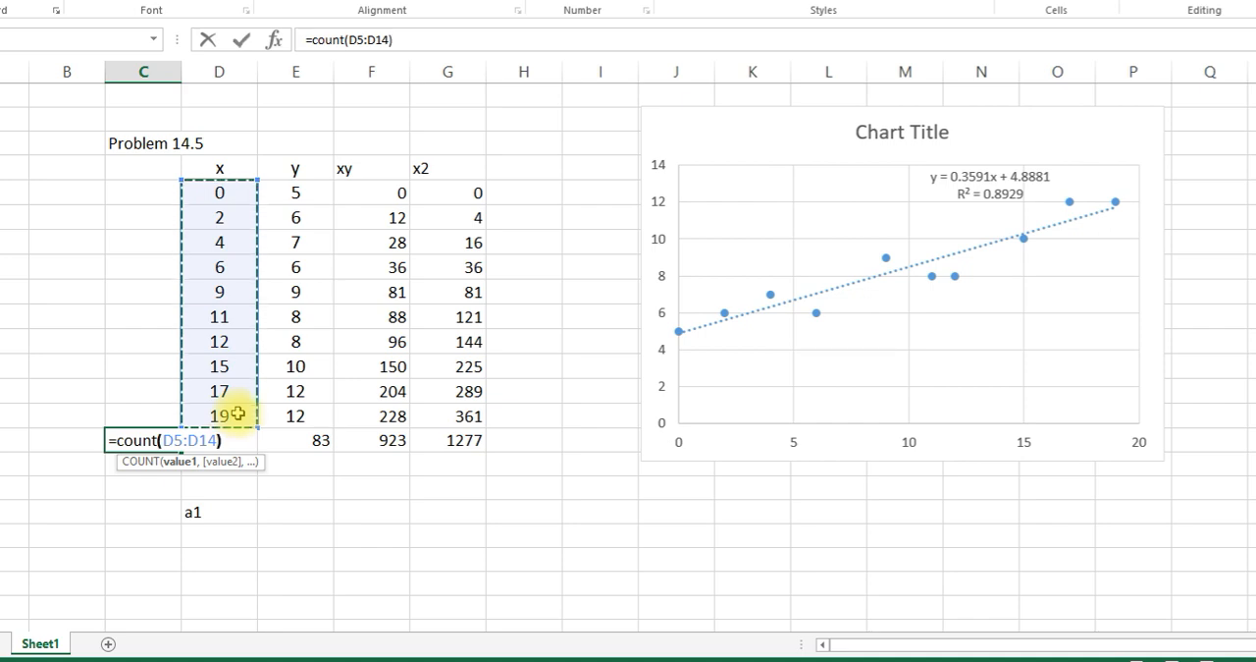
key(Return)
- Start the a1 formula in E18 with the numerator =(10*F15-D15*E15), following the PowerPoint slide
click(296, 511)
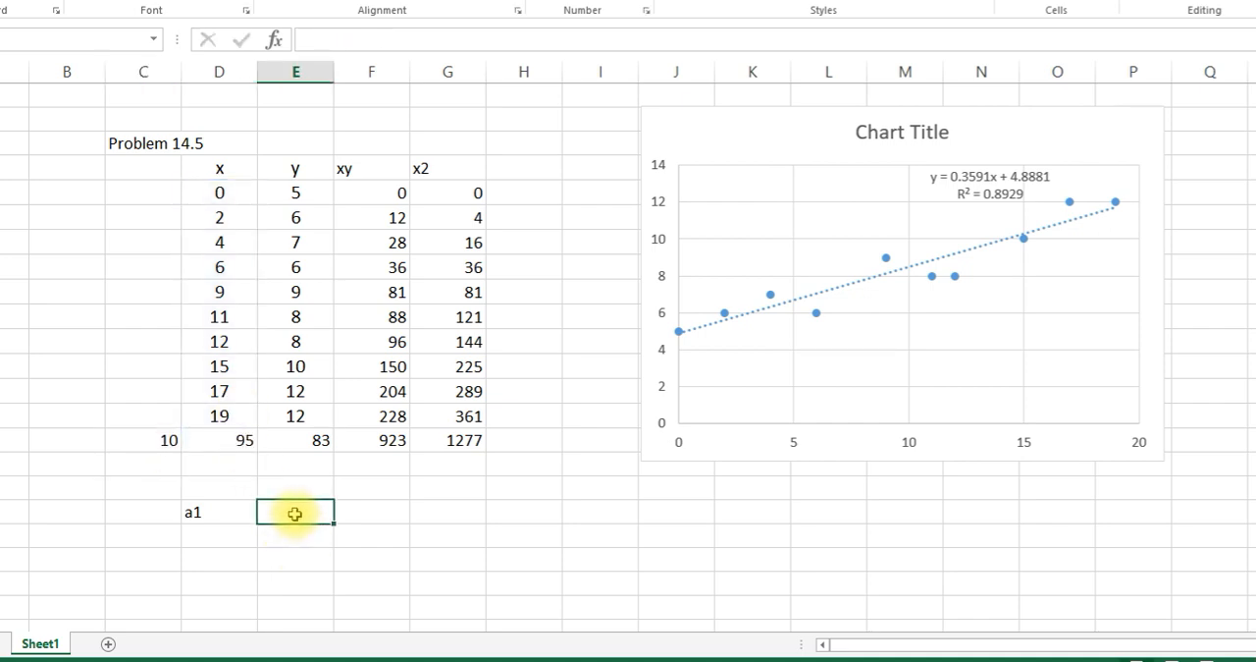
text(=()
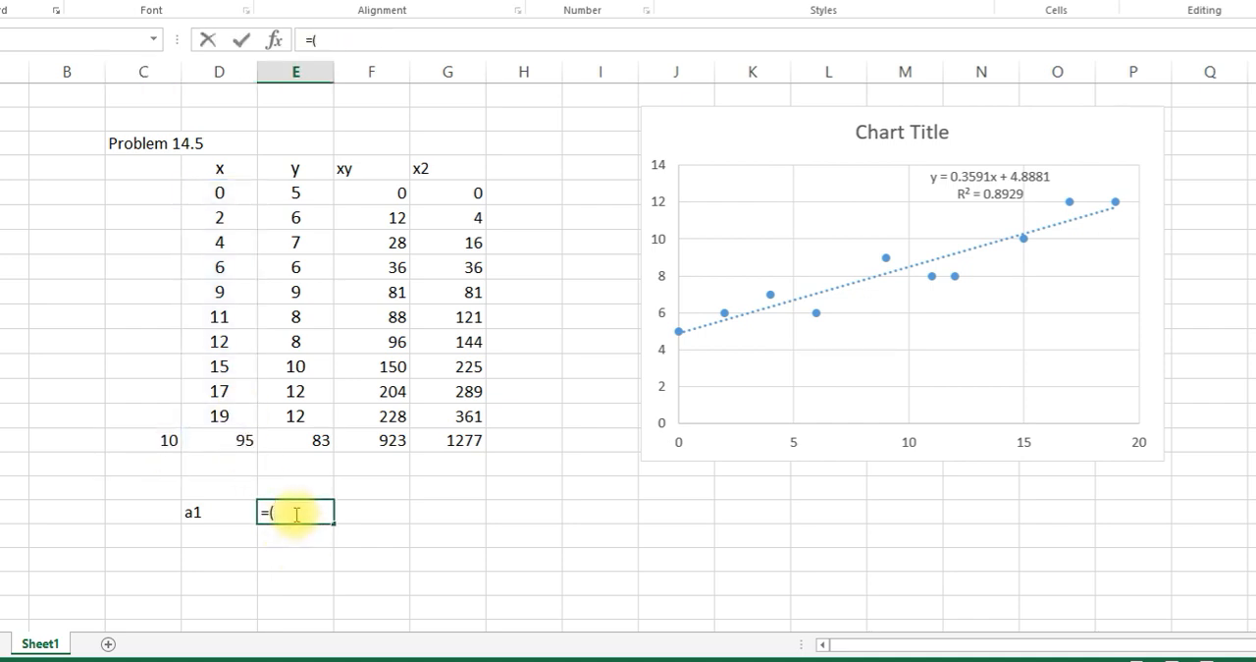
text(10)
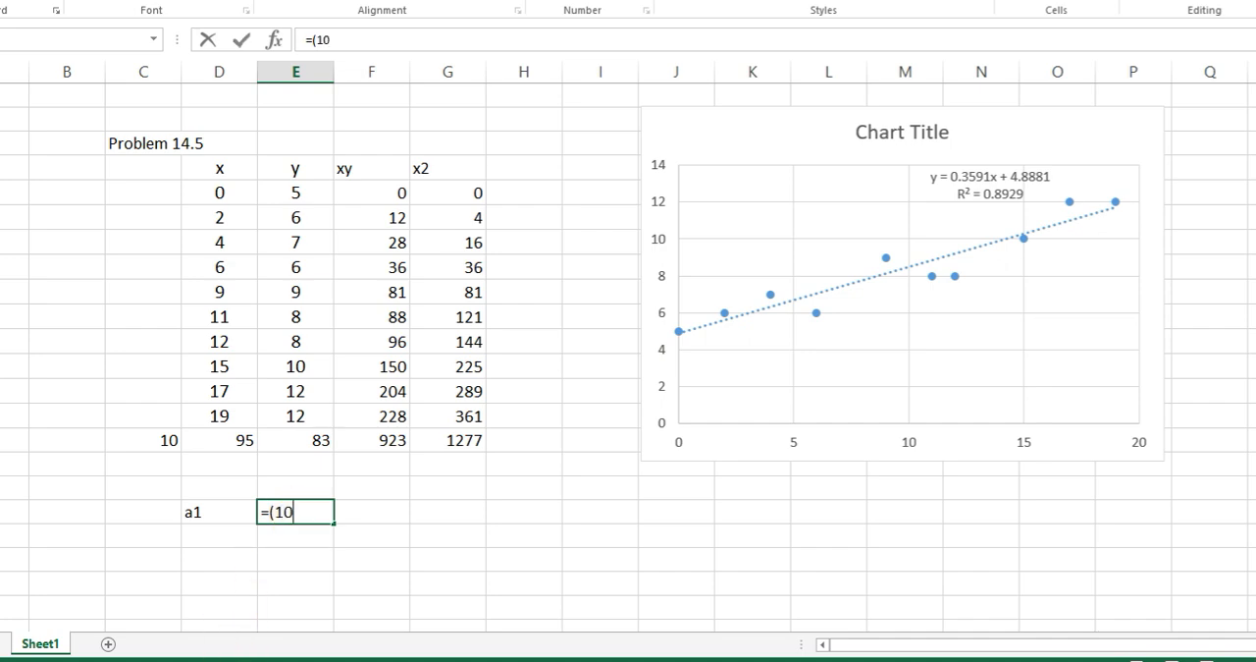
click(410, 647)
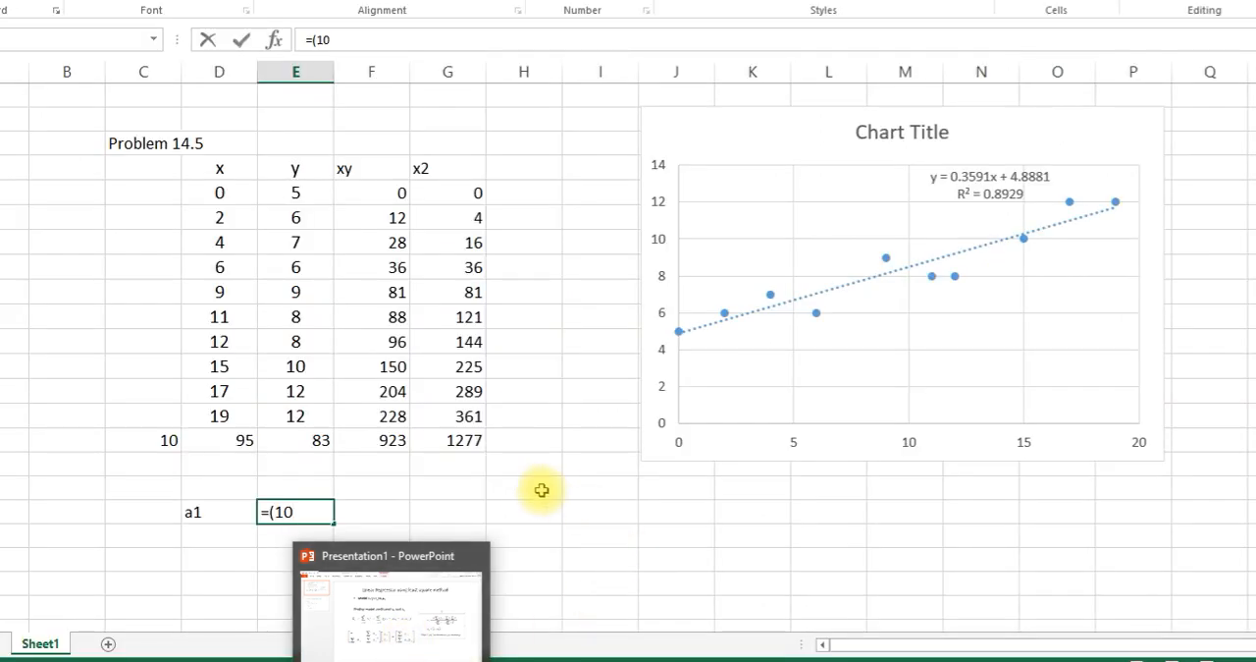
click(374, 439)
text(-)
mouse_move(371, 647)
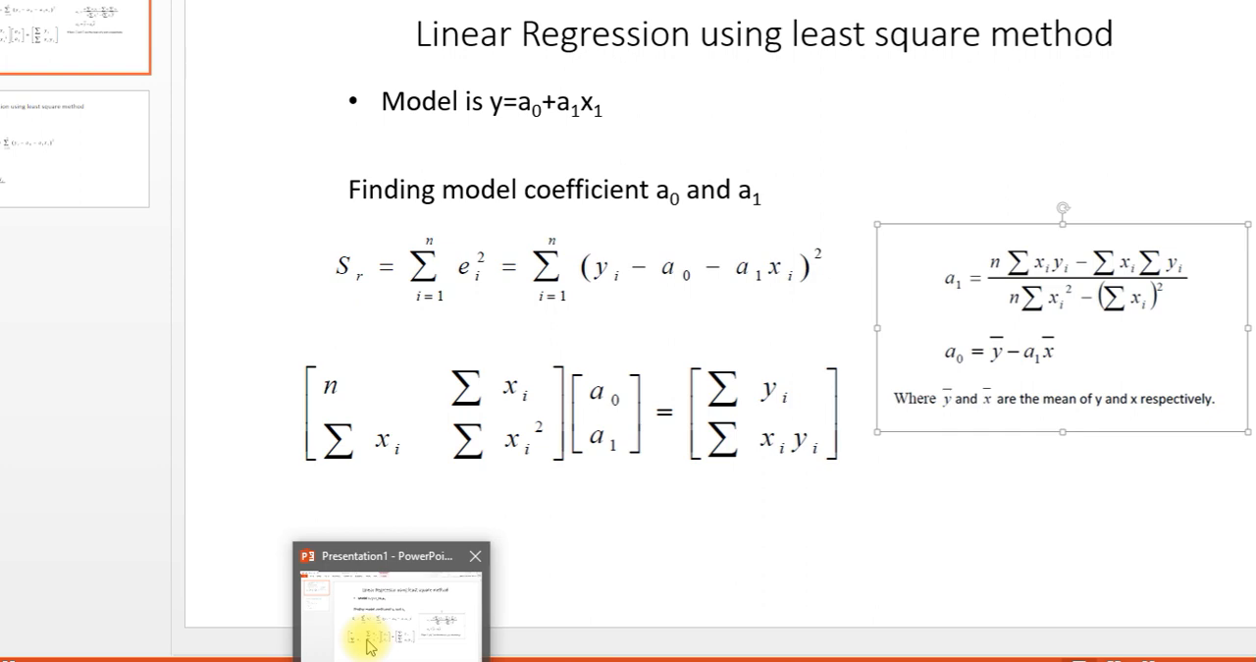
click(242, 441)
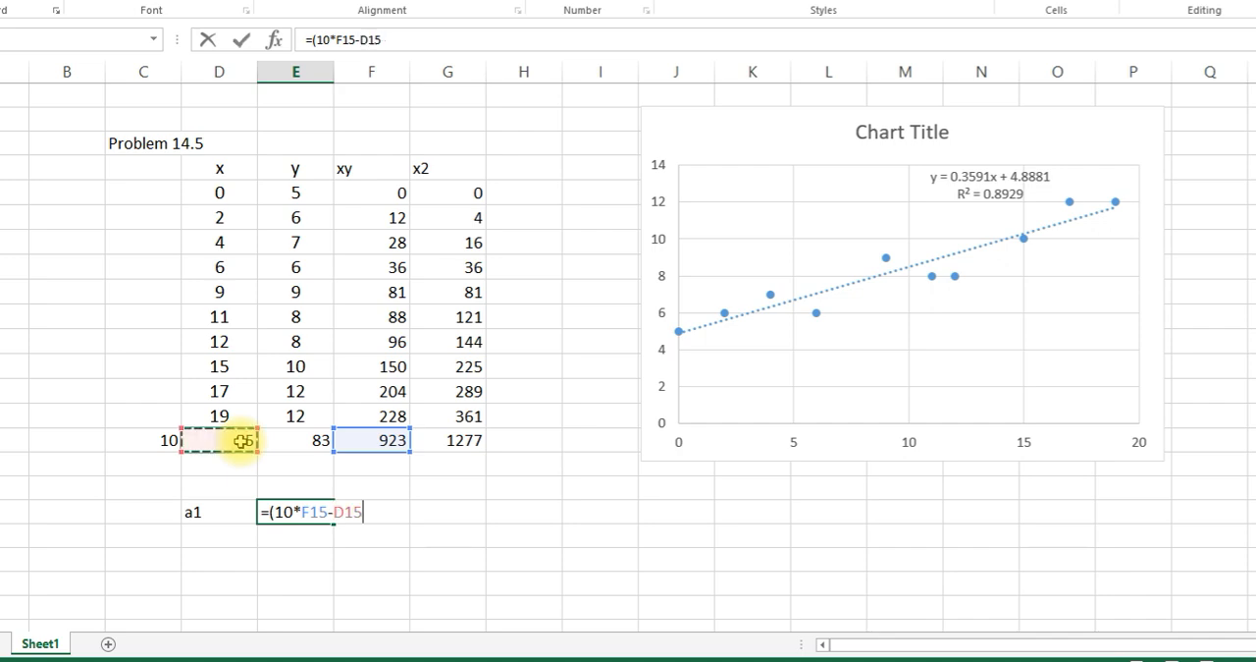
text(*)
click(296, 440)
text())
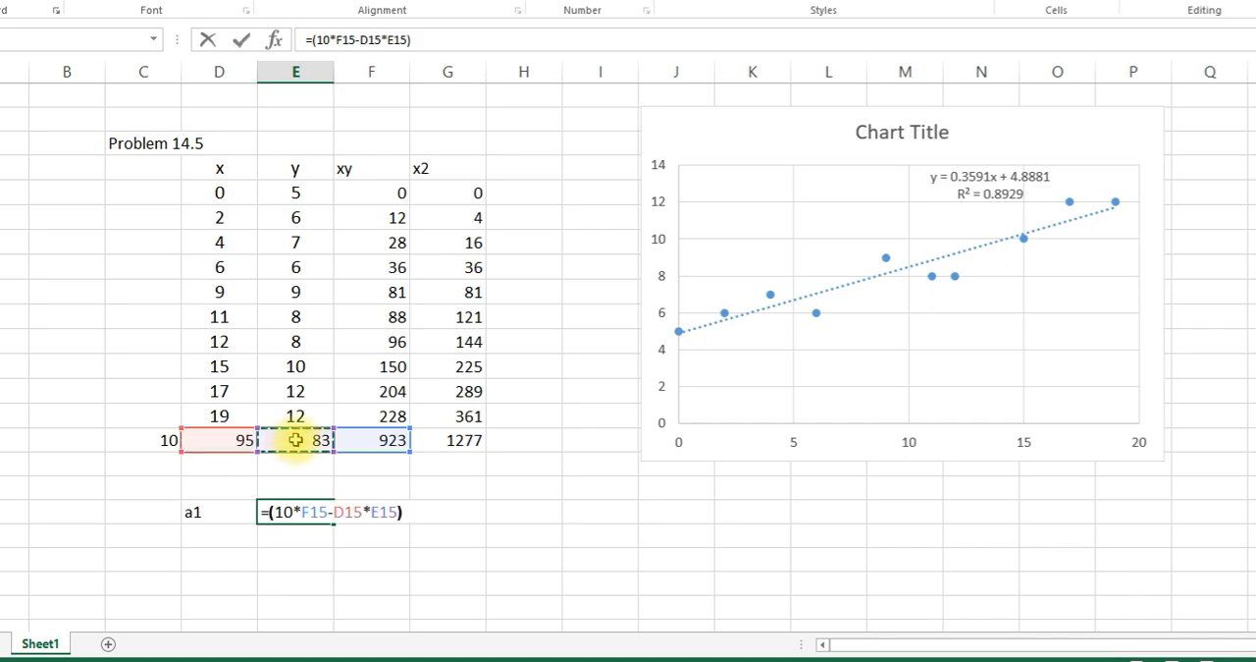
text(/()
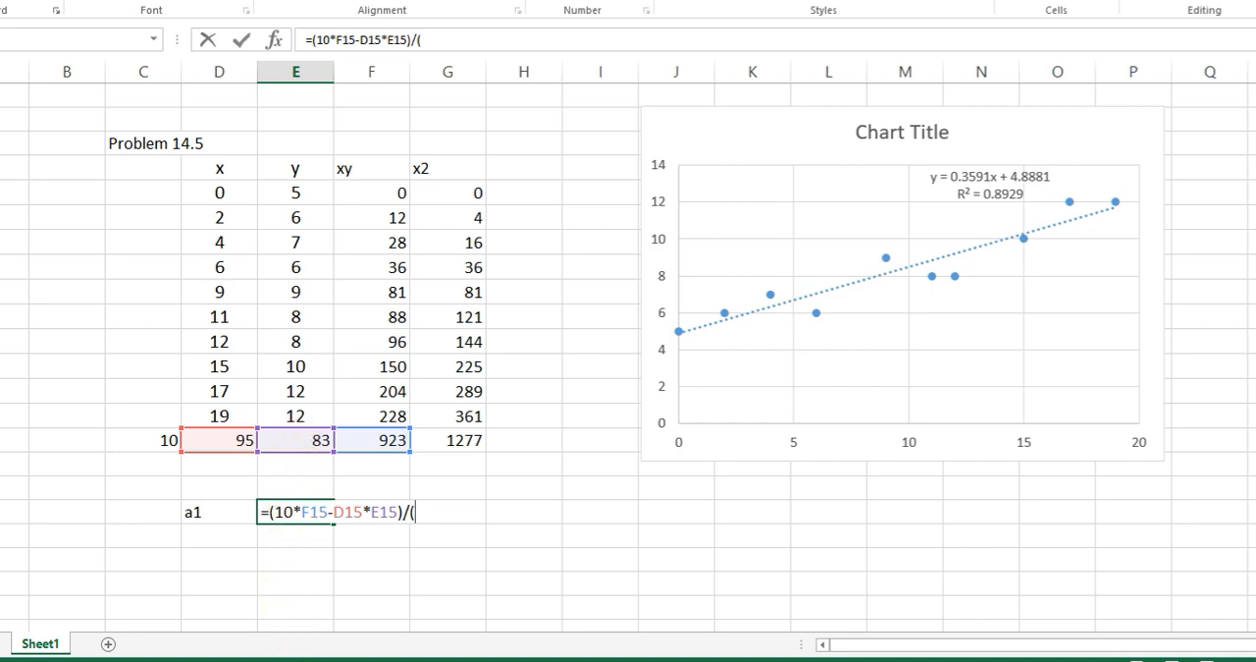
- Complete the a1 formula in E18 with the denominator /(10*G15-D15^2), checking it against the PowerPoint slide
mouse_move(434, 634)
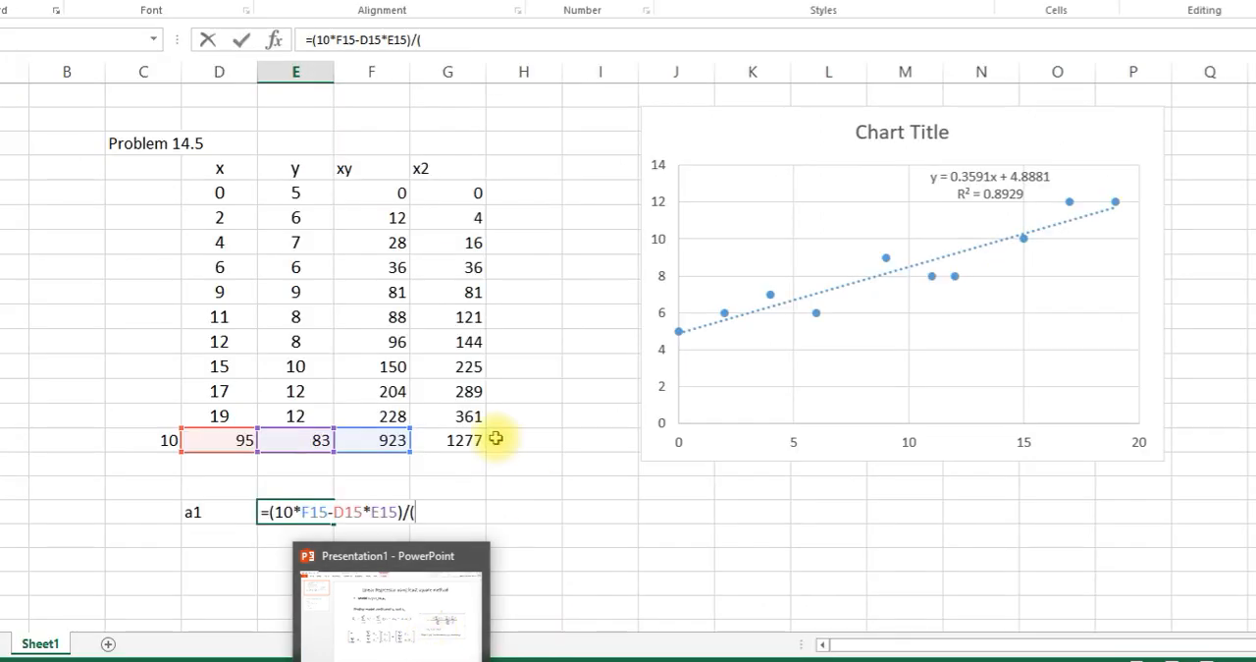
text(1)
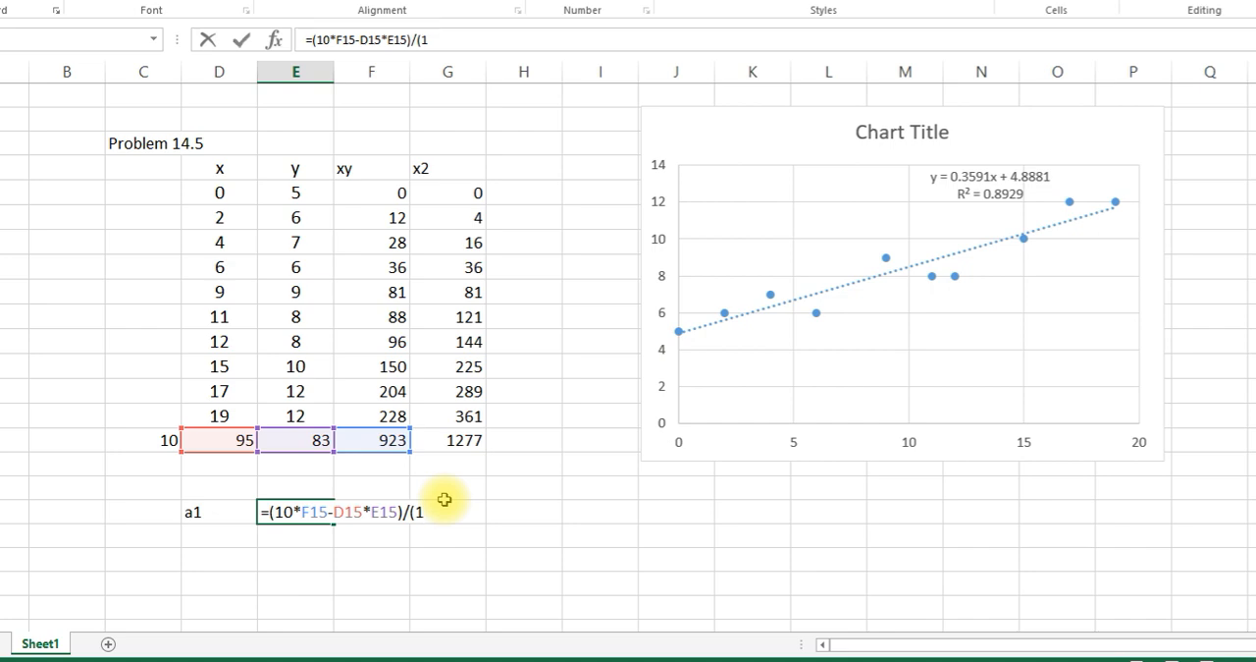
text(0*)
click(439, 452)
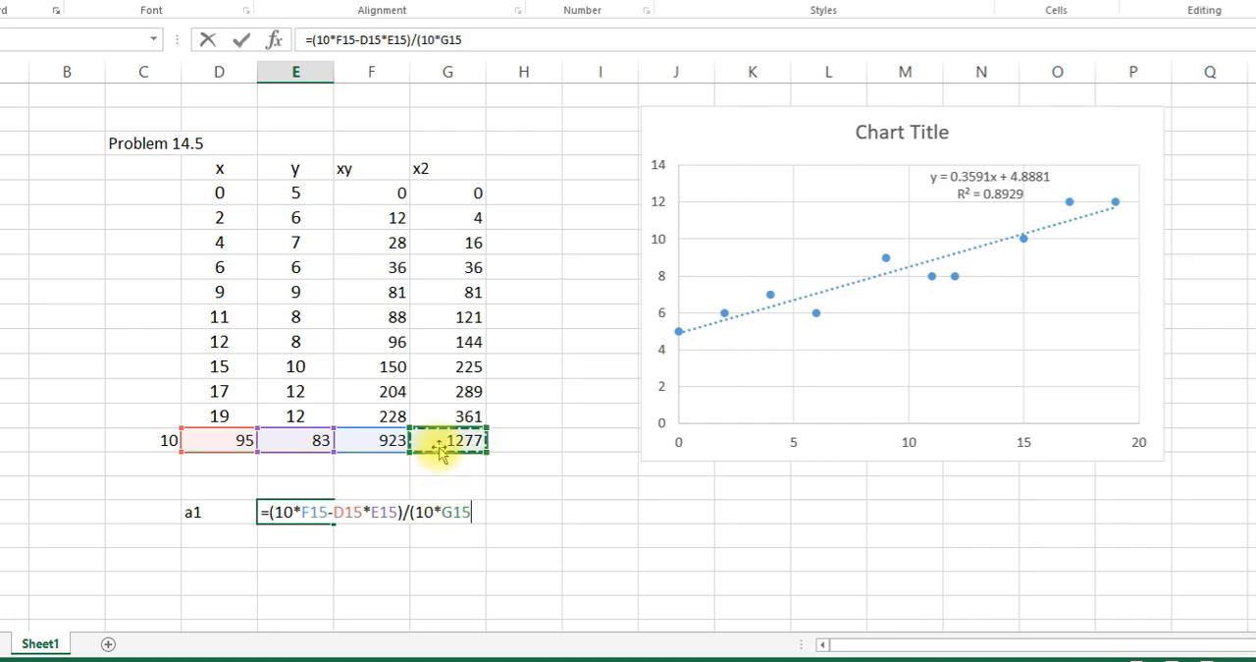
text(-)
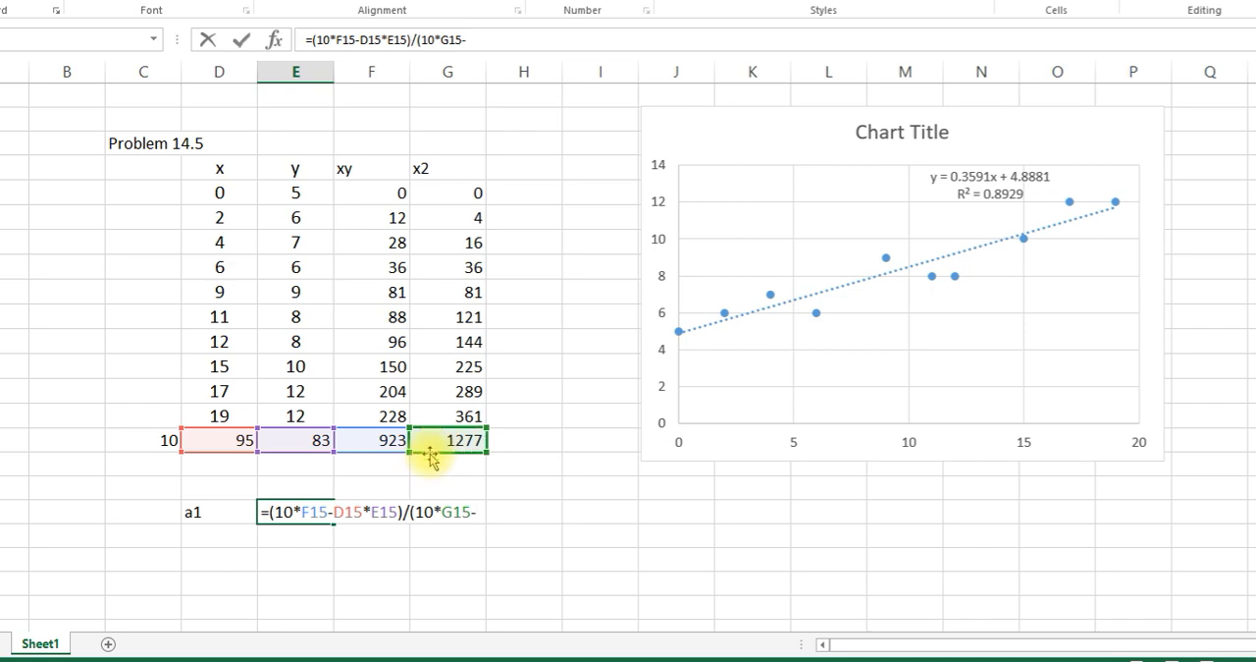
click(391, 640)
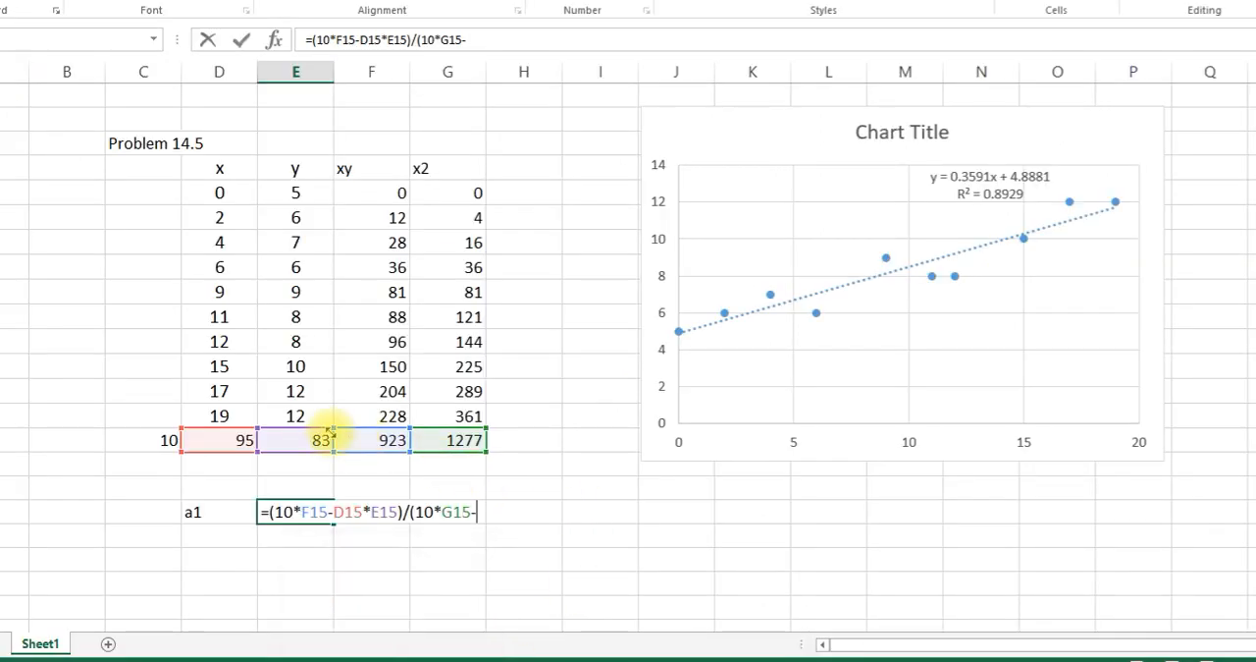
click(243, 438)
text(^2))
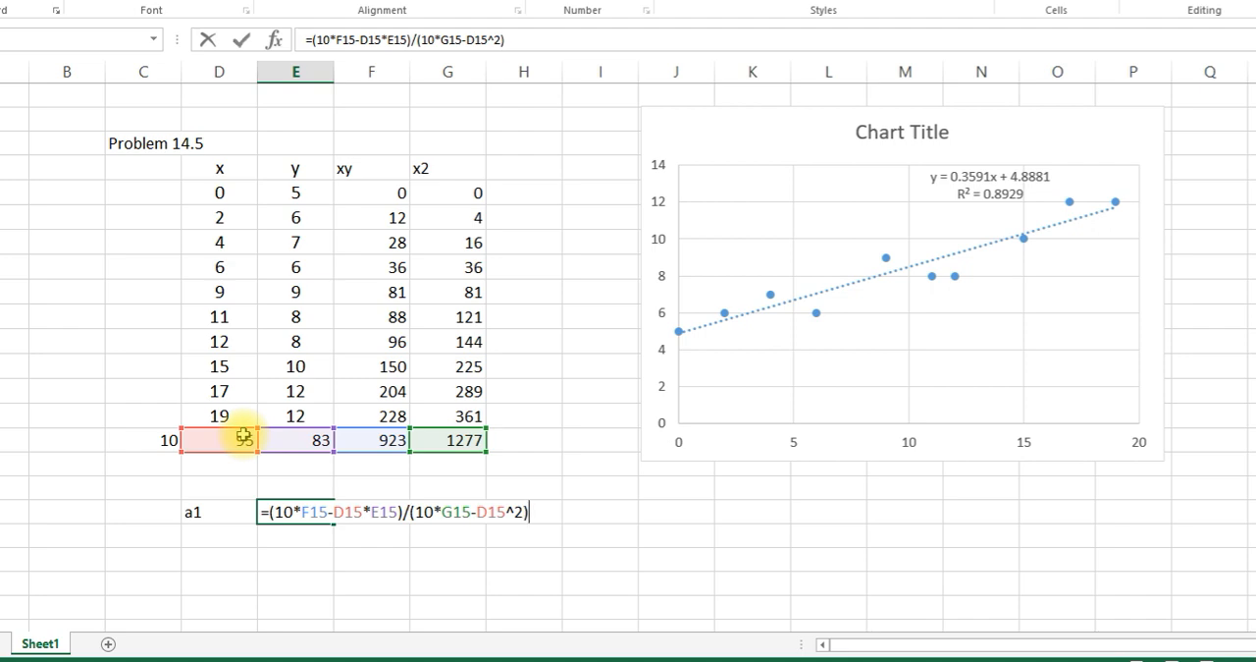
key(Return)
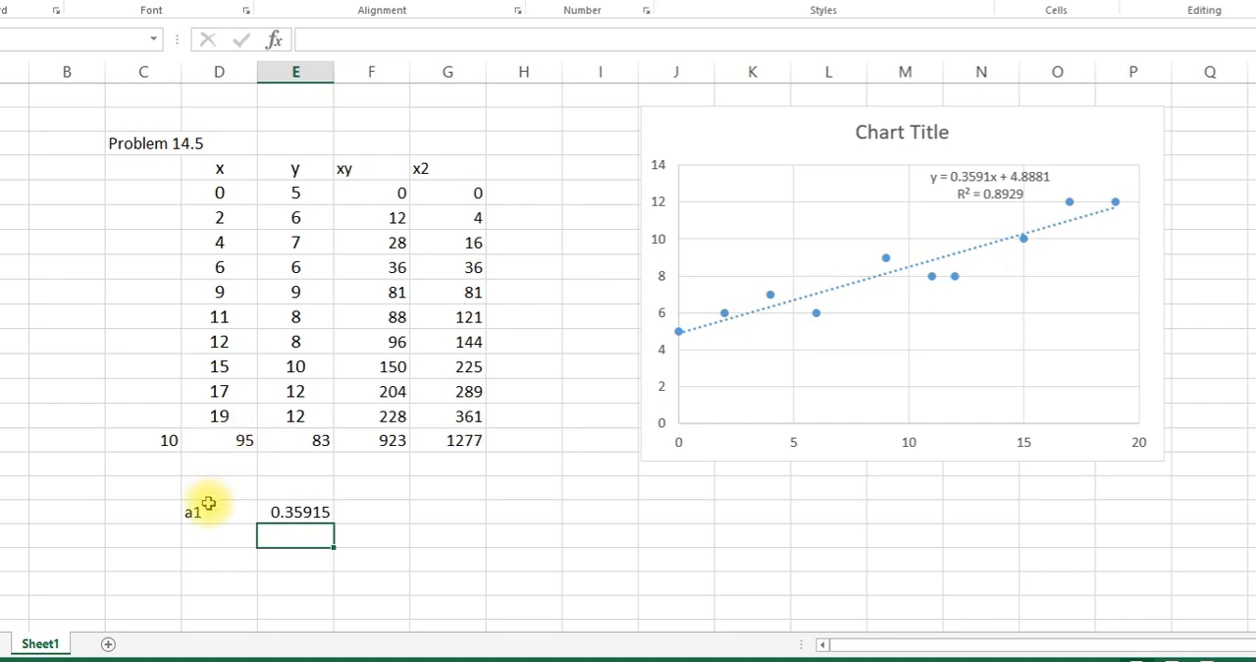
- Compare the computed a1 coefficient in E18 with the slope in the chart's trendline equation
click(293, 512)
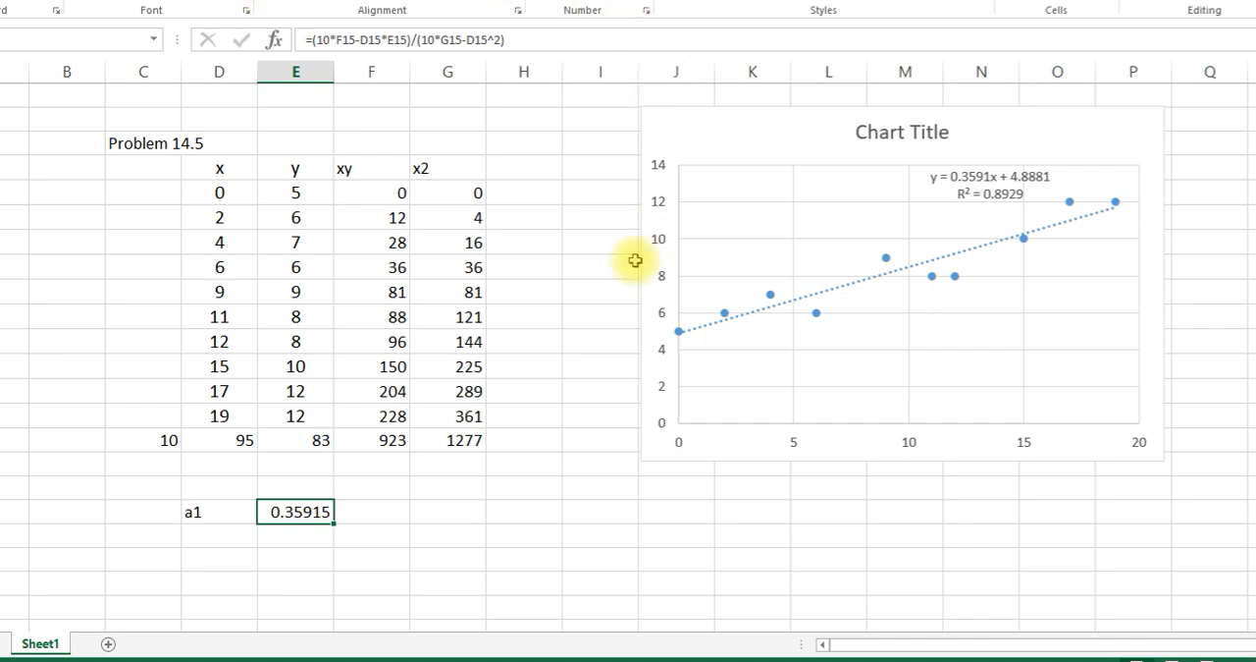
click(994, 188)
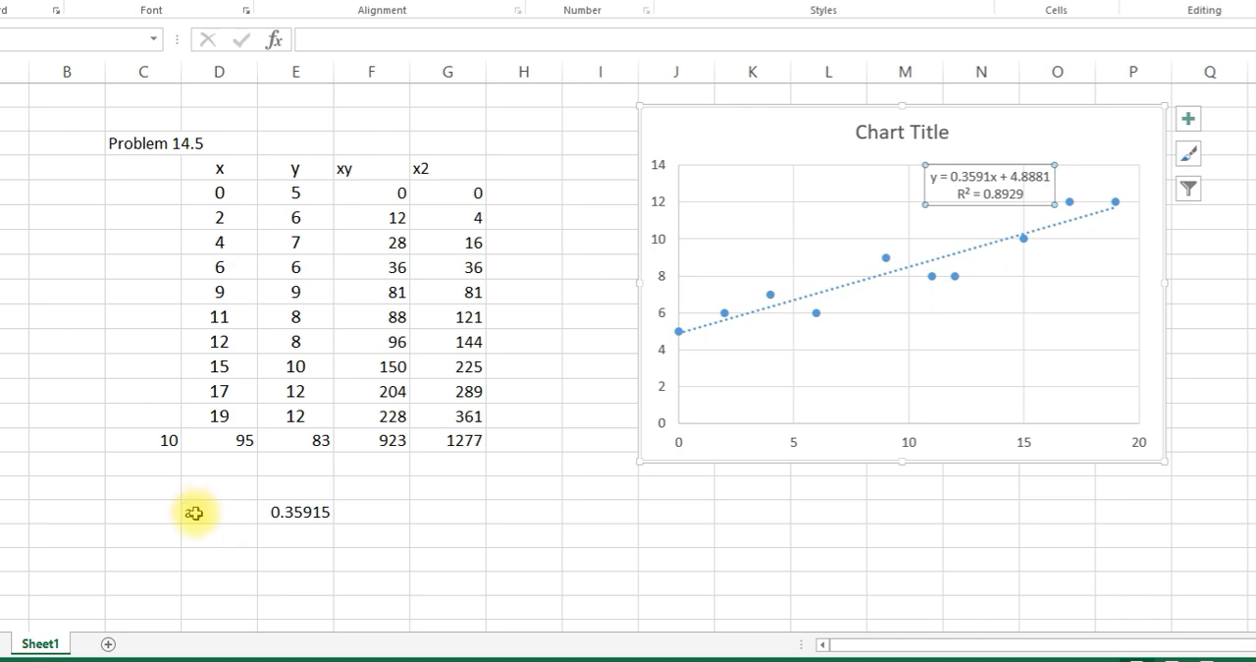
drag(194, 511, 290, 506)
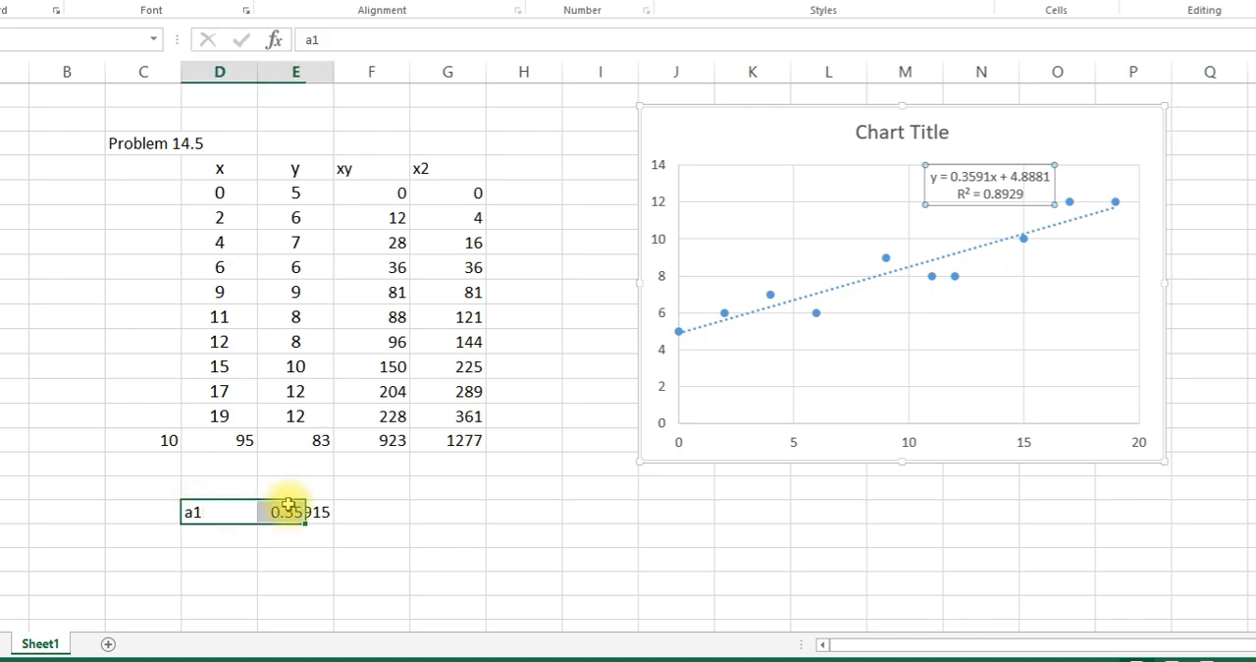
- Label cell D19 "a0" and consult the a0 formula on the PowerPoint slide
click(217, 535)
text(a0)
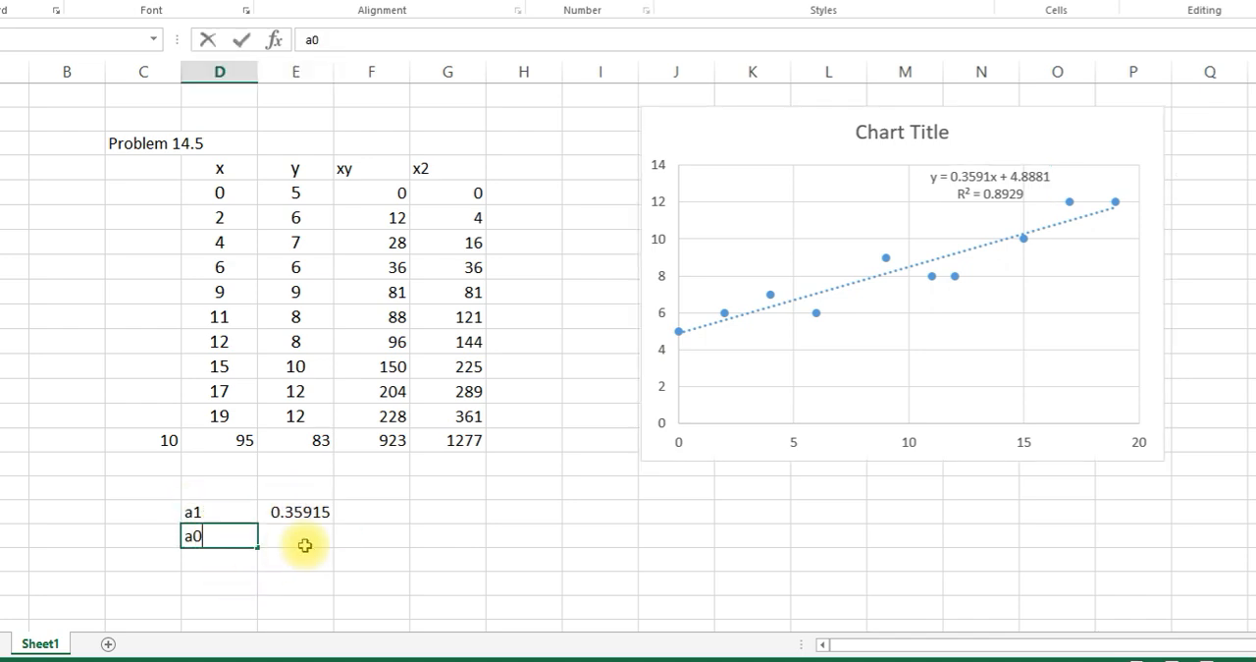
click(307, 540)
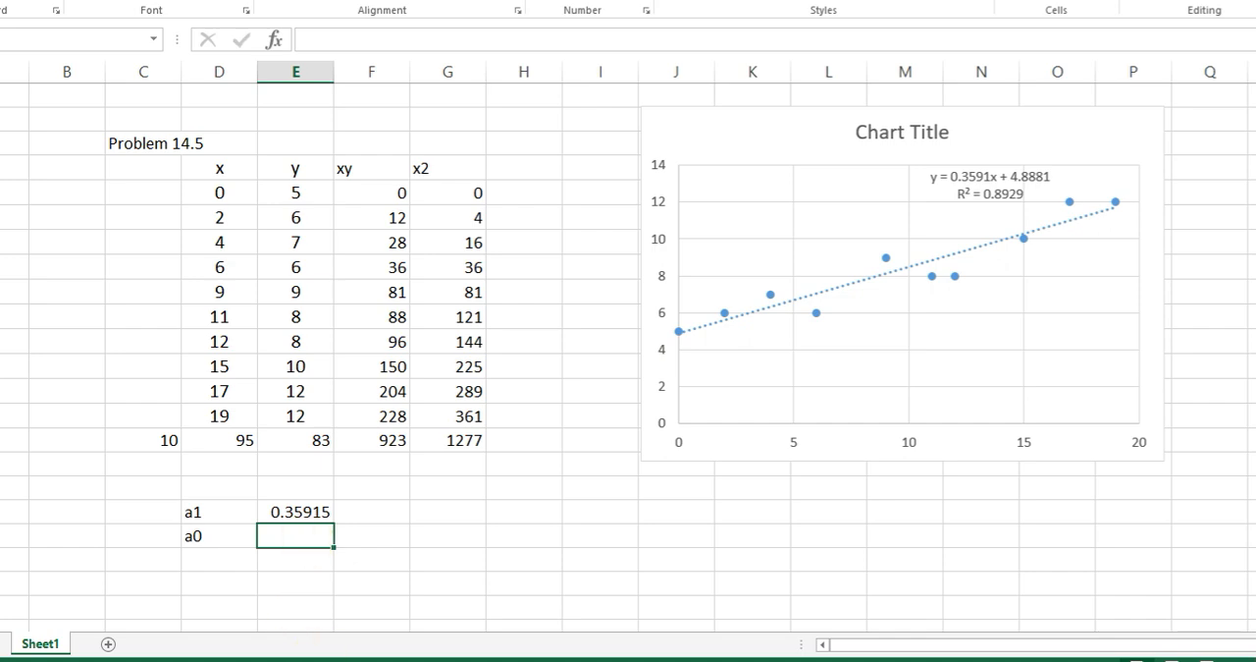
mouse_move(392, 645)
click(407, 592)
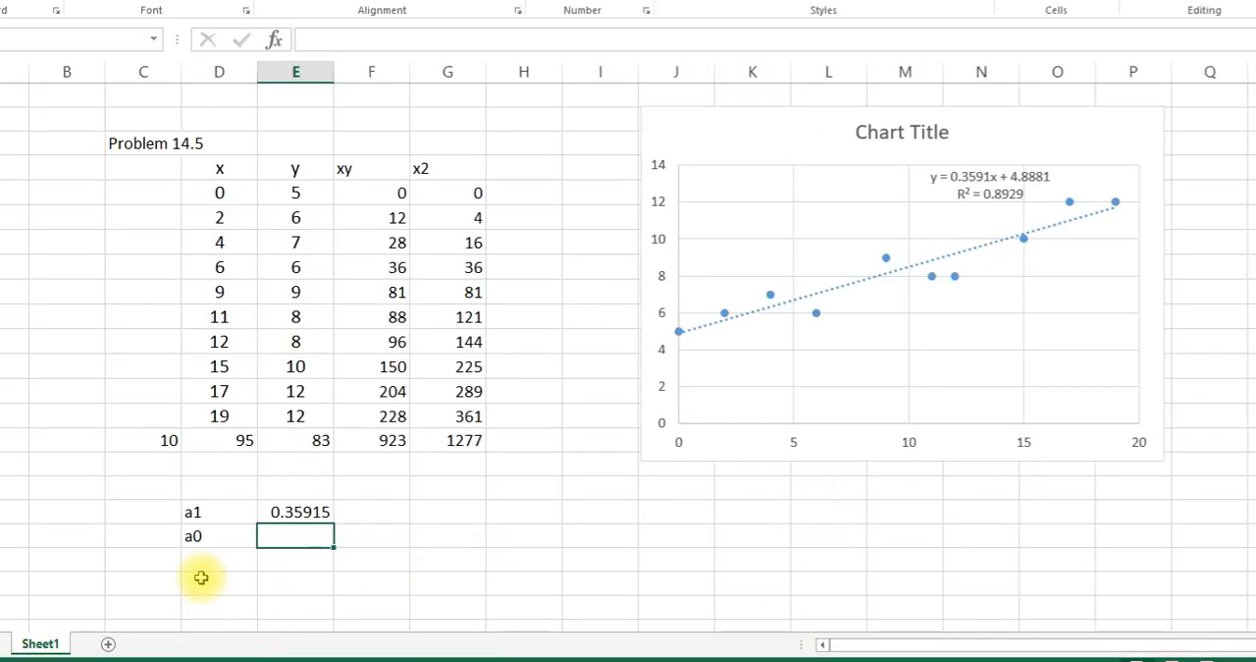
- Begin the a0 formula in E19 with the mean of the y values, =mean(E5:E14)
double_click(282, 539)
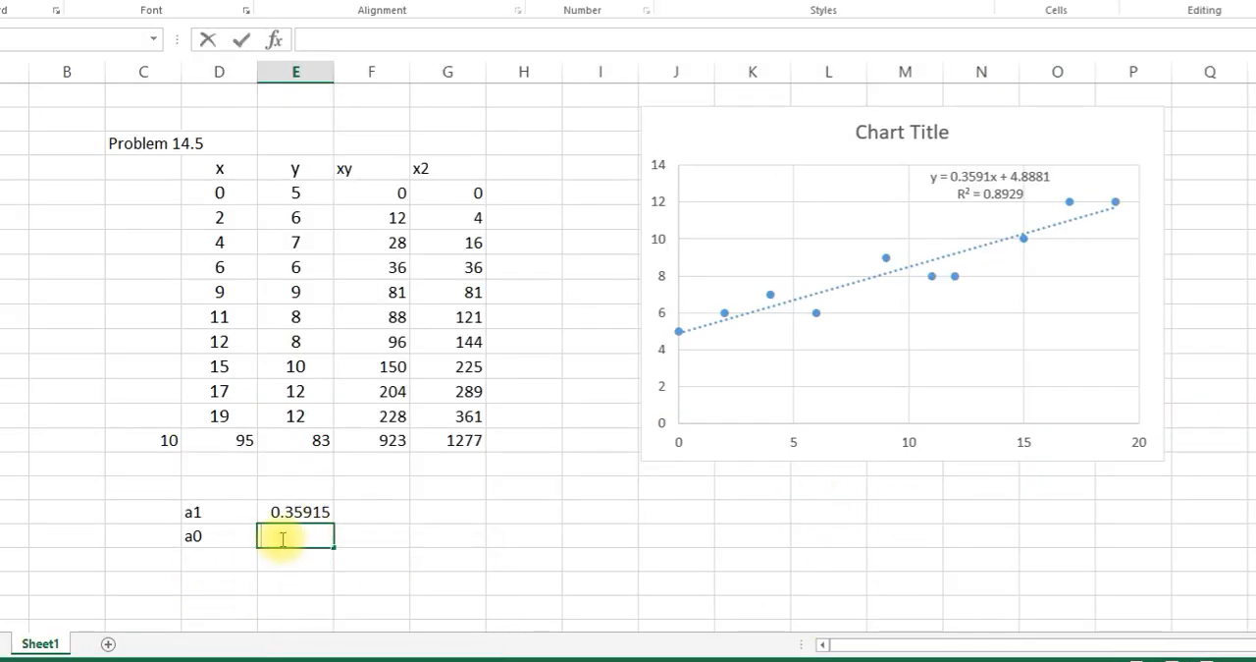
text(mean()
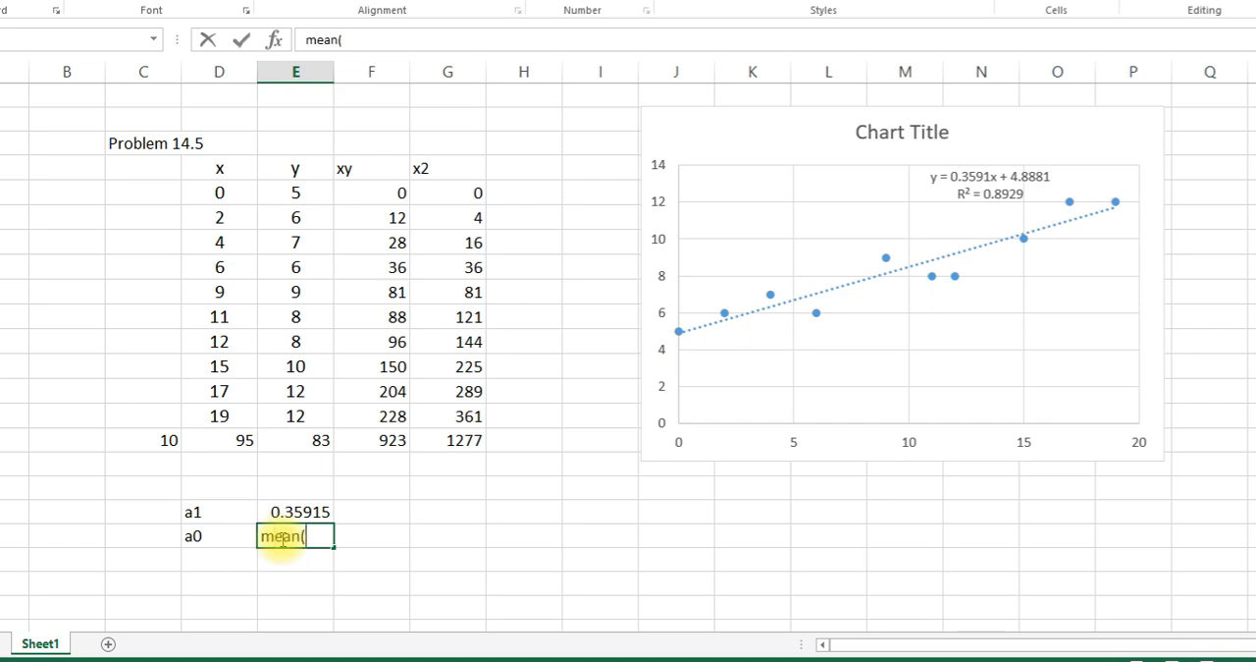
drag(296, 192, 300, 291)
double_click(260, 537)
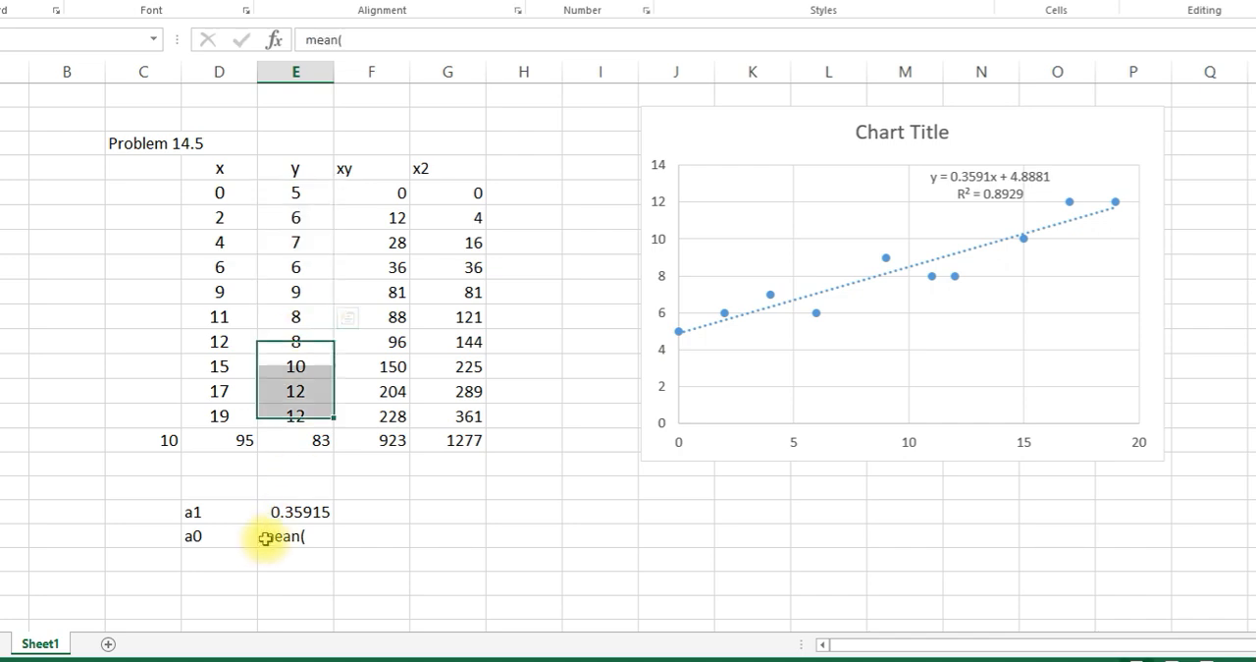
text(-)
key(BackSpace)
text(=)
click(316, 536)
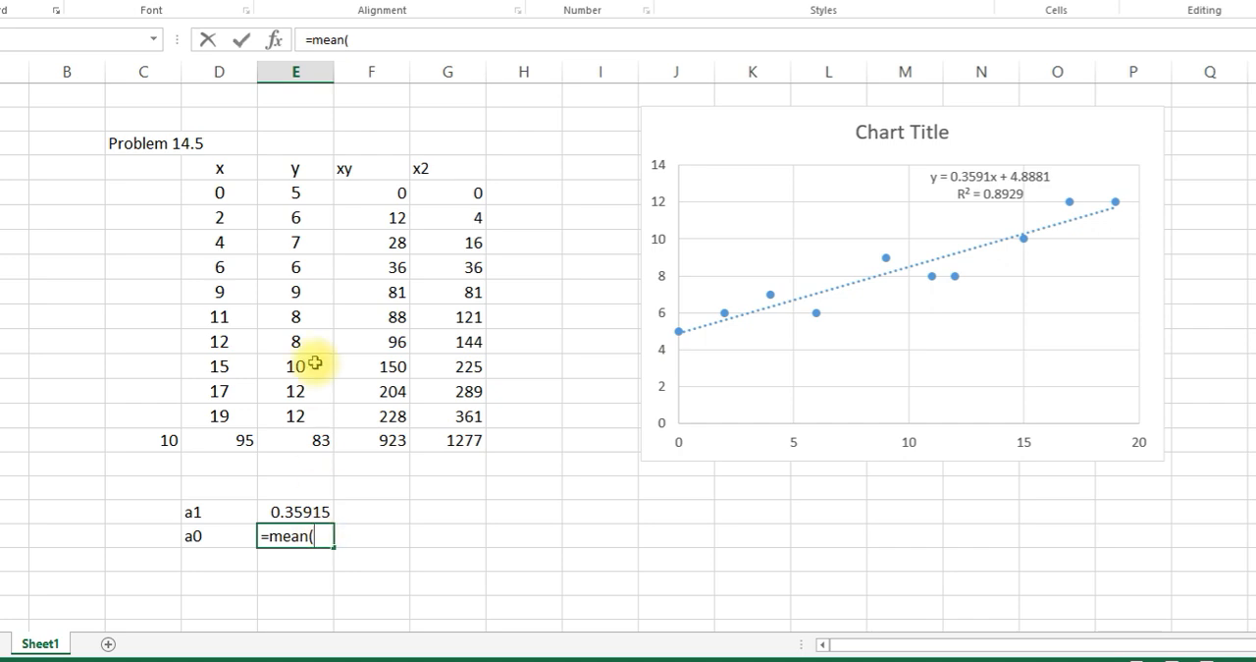
drag(296, 194, 310, 410)
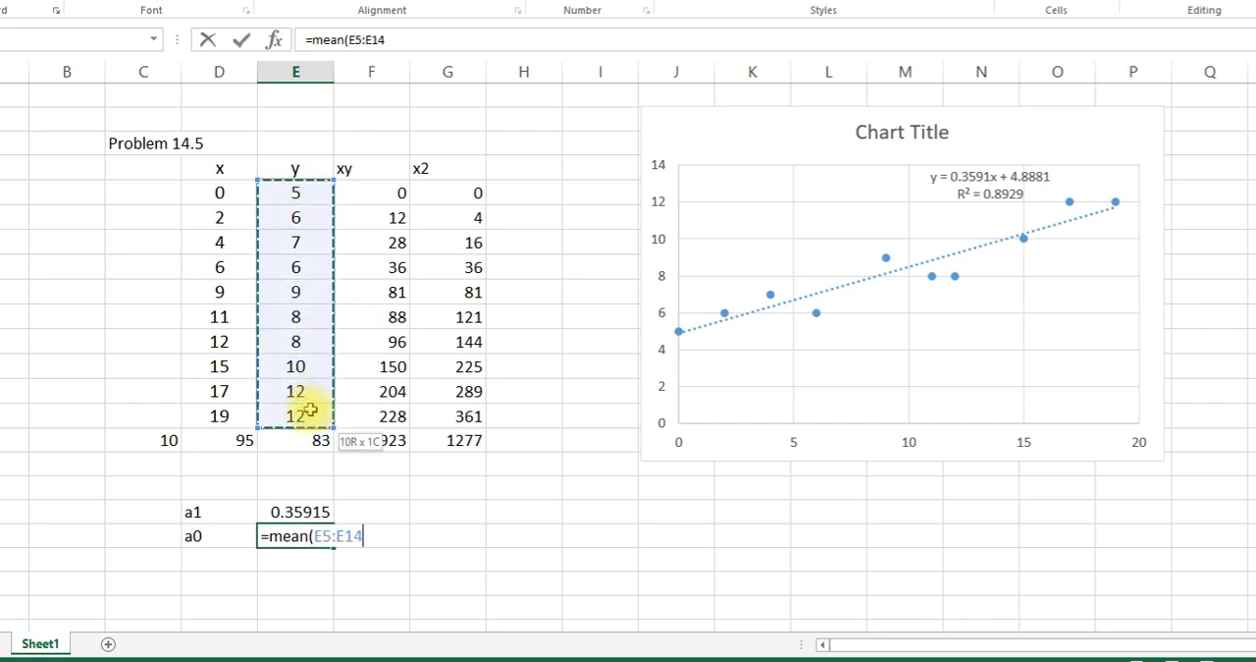
text())
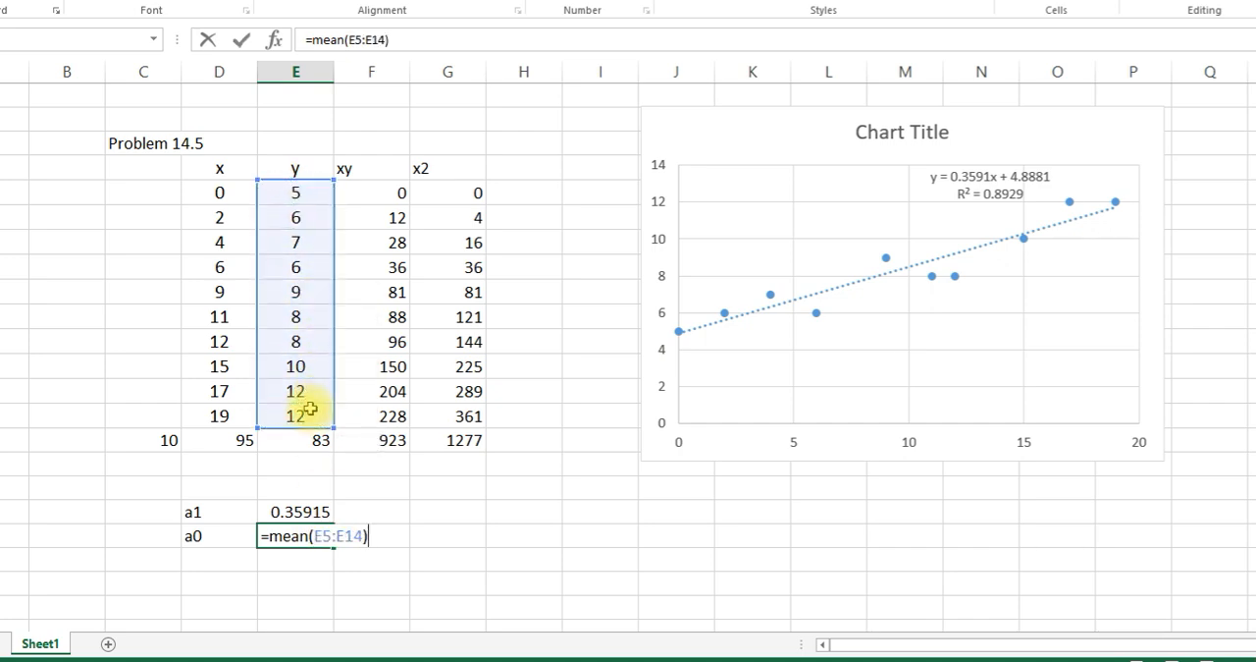
text(-)
- Extend the a0 formula in E19 by subtracting E18*mean(D5:D14), and enter it
click(299, 509)
text(*)
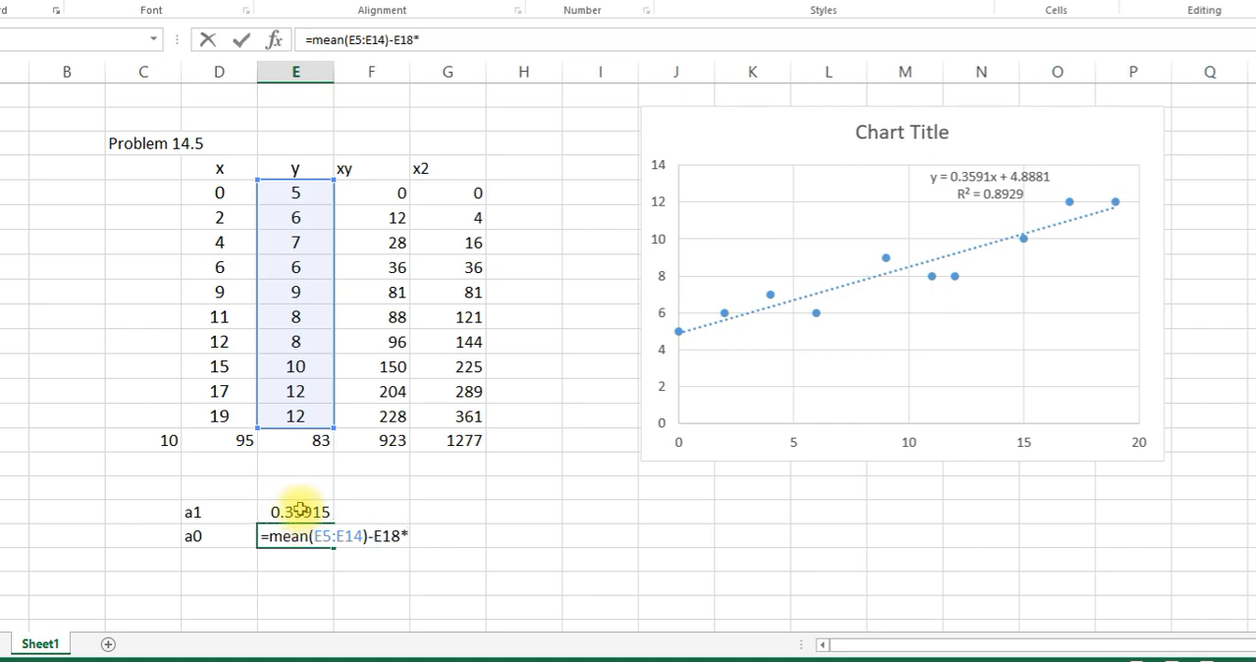
text(mean()
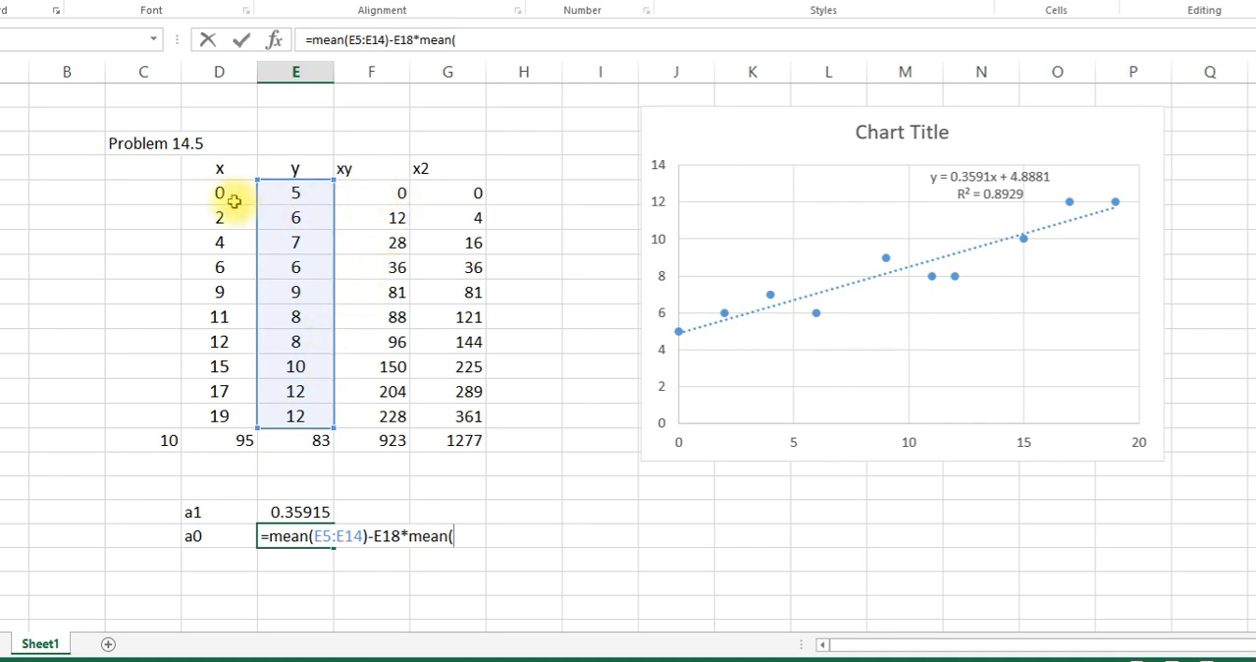
drag(225, 194, 218, 402)
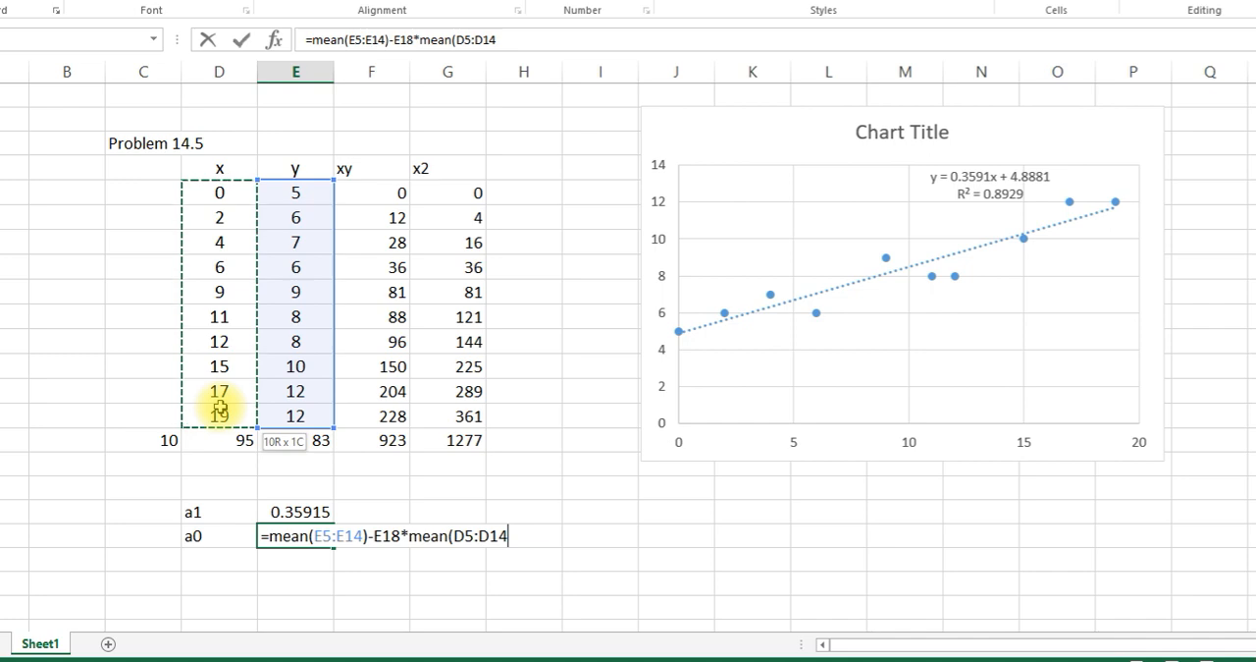
text())
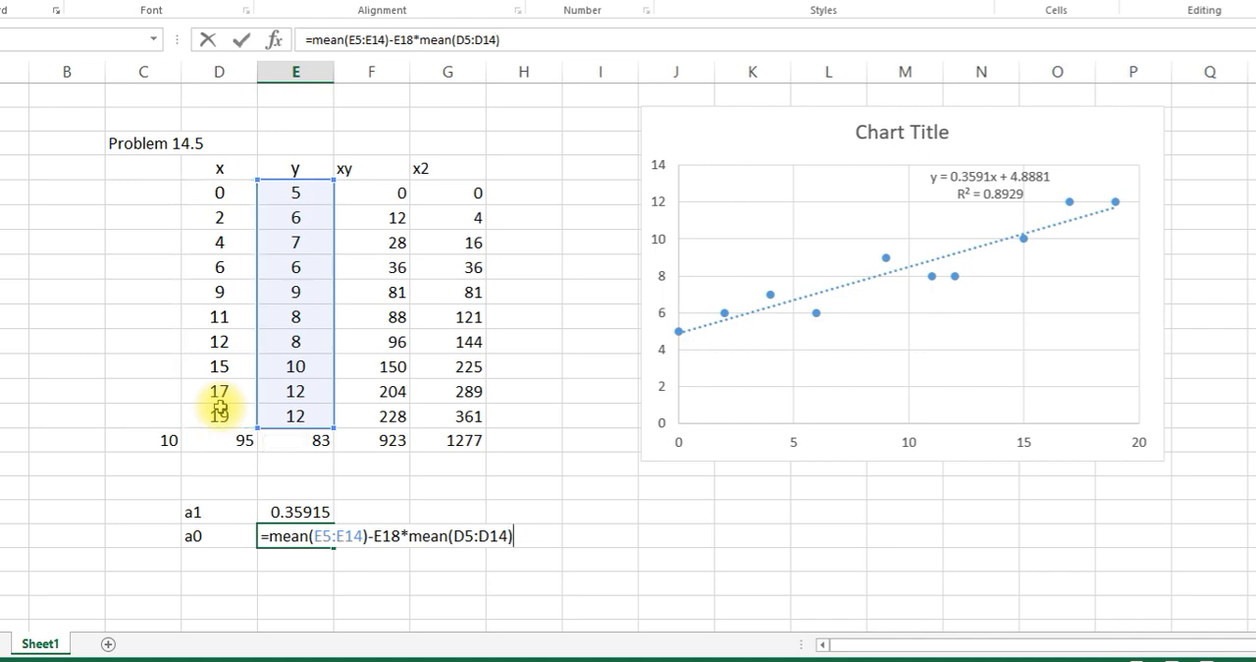
key(Return)
- Replace both mean functions in E19 with AVERAGE, giving =AVERAGE(E5:E14)-E18*AVERAGE(D5:D14)
double_click(305, 535)
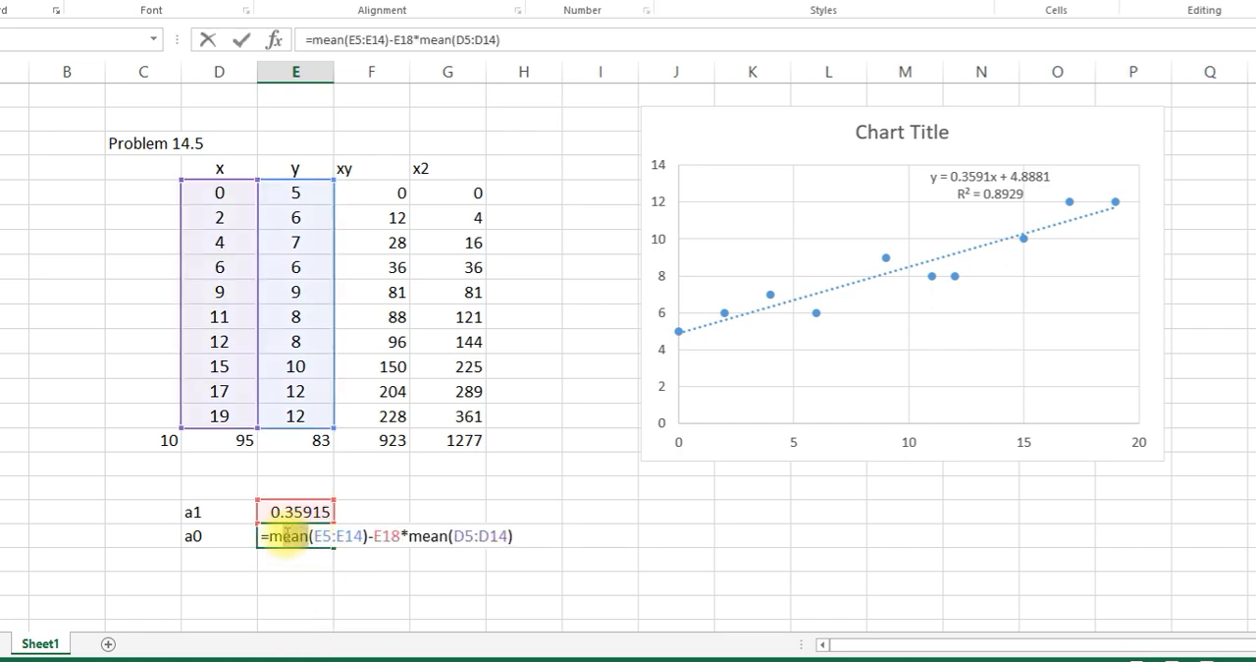
double_click(277, 535)
text(aver)
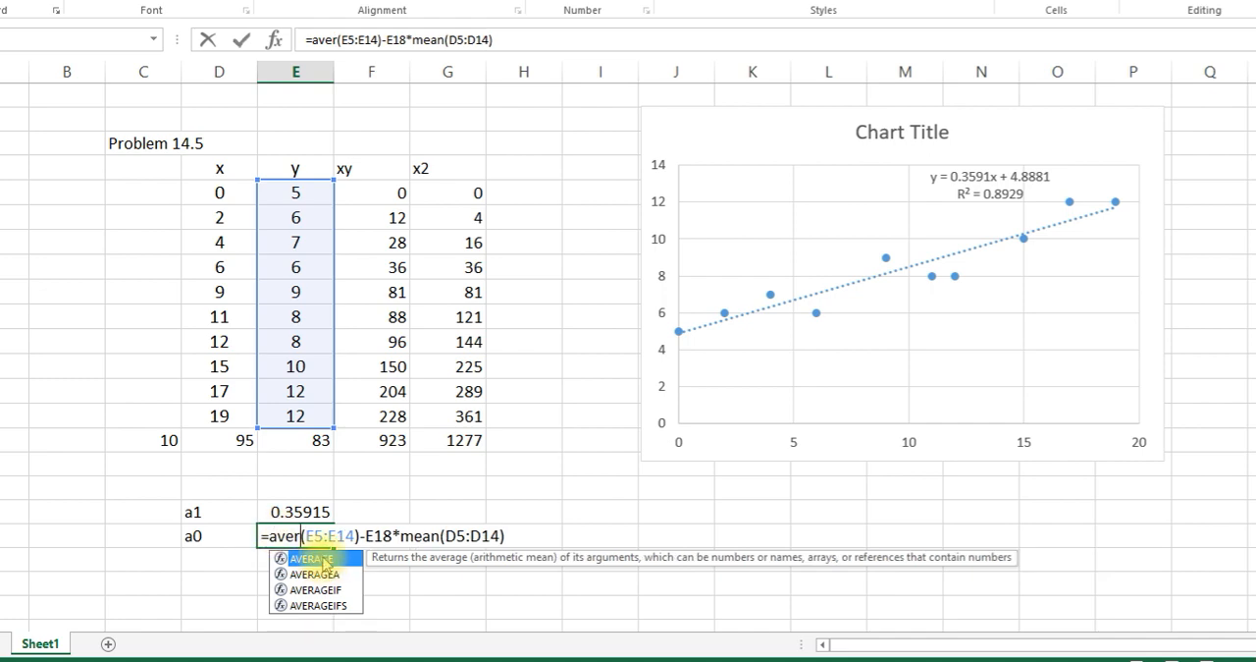
double_click(312, 559)
click(478, 535)
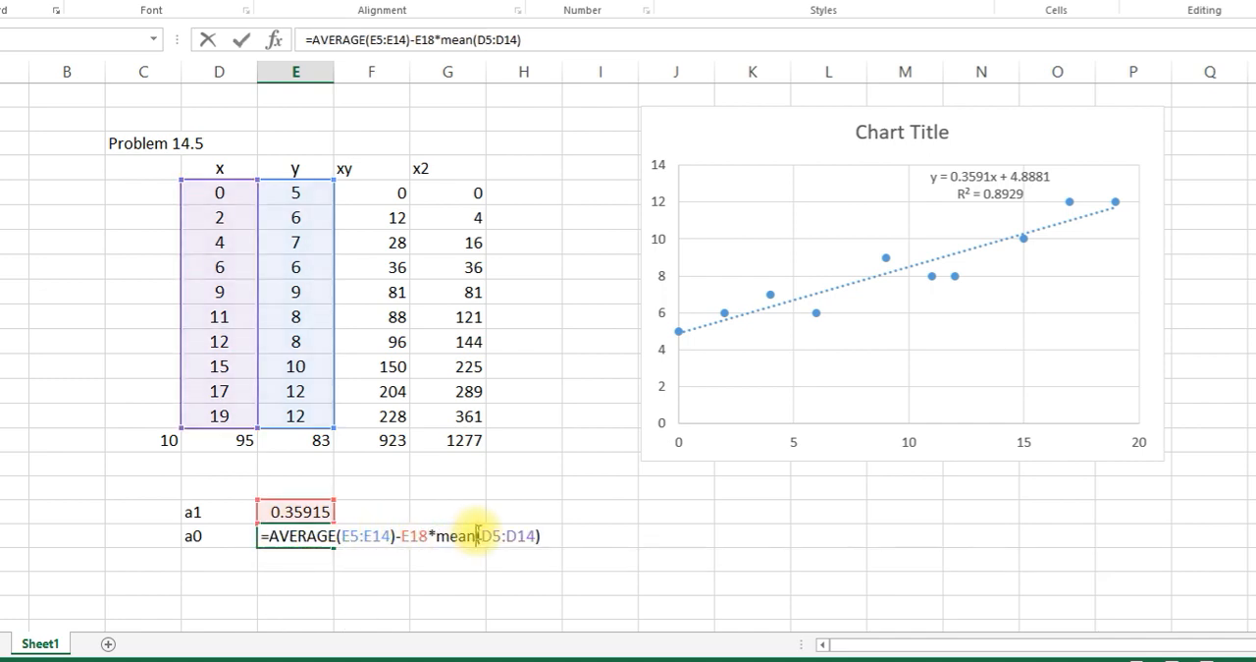
key(BackSpace)
key(BackSpace)
key(BackSpace)
key(BackSpace)
text(aver)
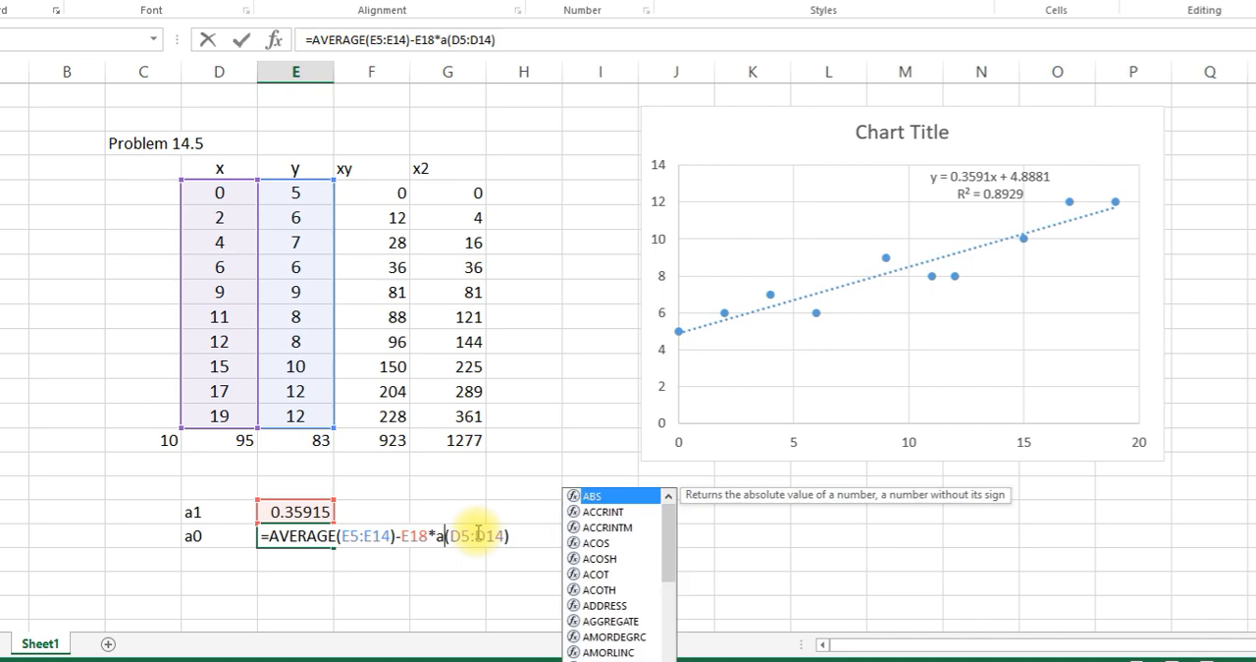
double_click(479, 558)
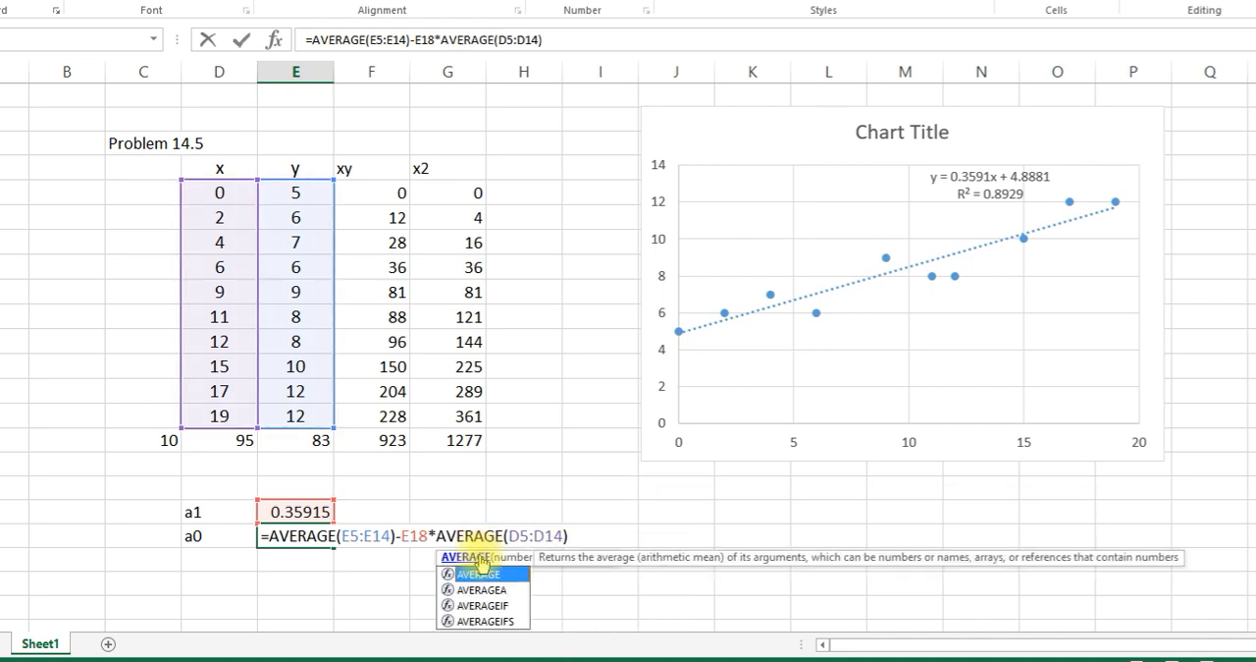
key(Return)
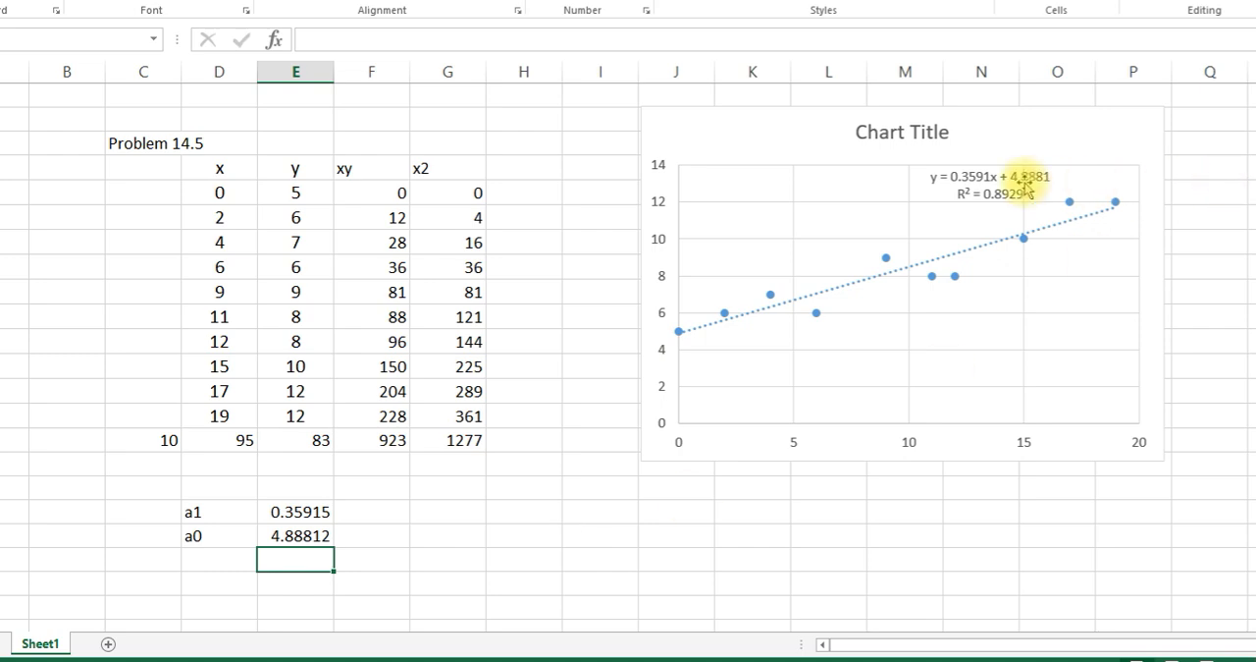
- Compare the computed a1 and a0 coefficients with the trendline equation on the chart
click(1026, 183)
click(589, 537)
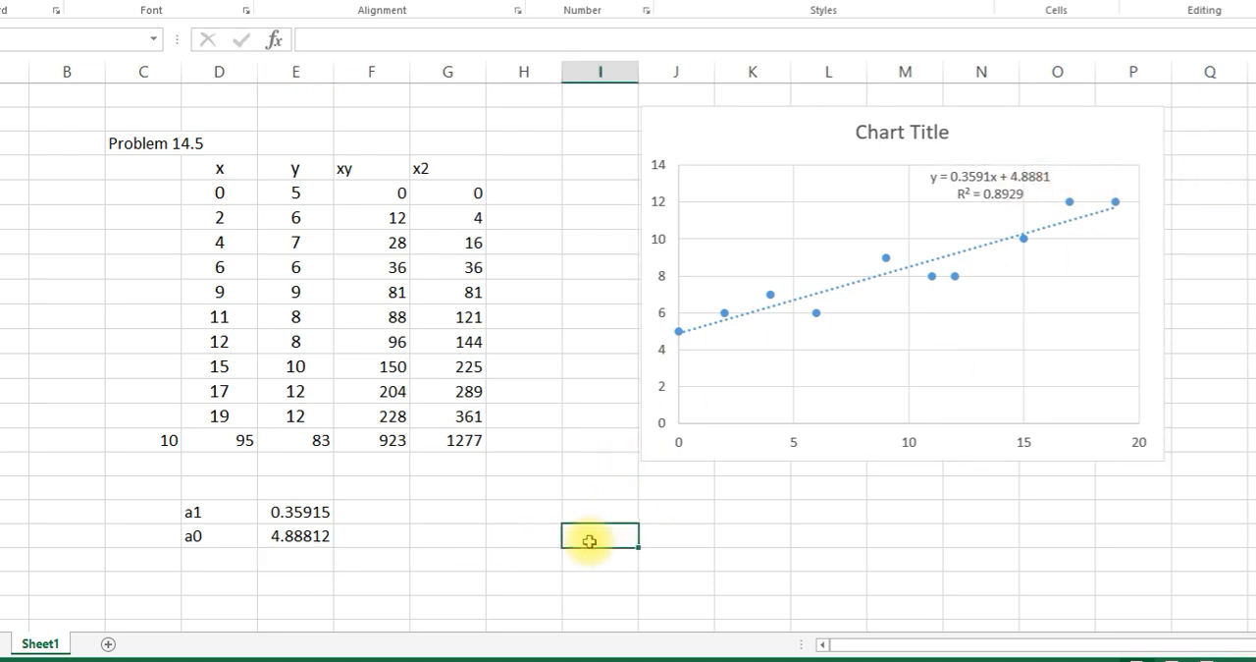
drag(201, 511, 289, 536)
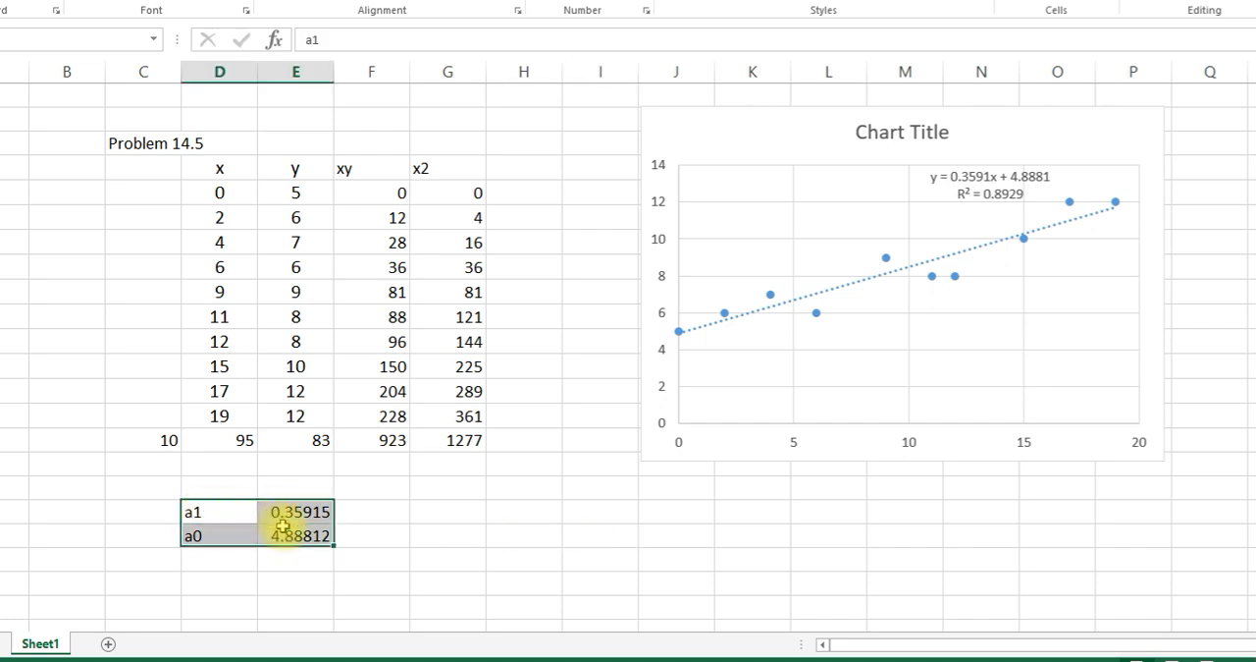
- Label cell H18 "R2" and select the adjacent cell I18
click(516, 505)
text(R2)
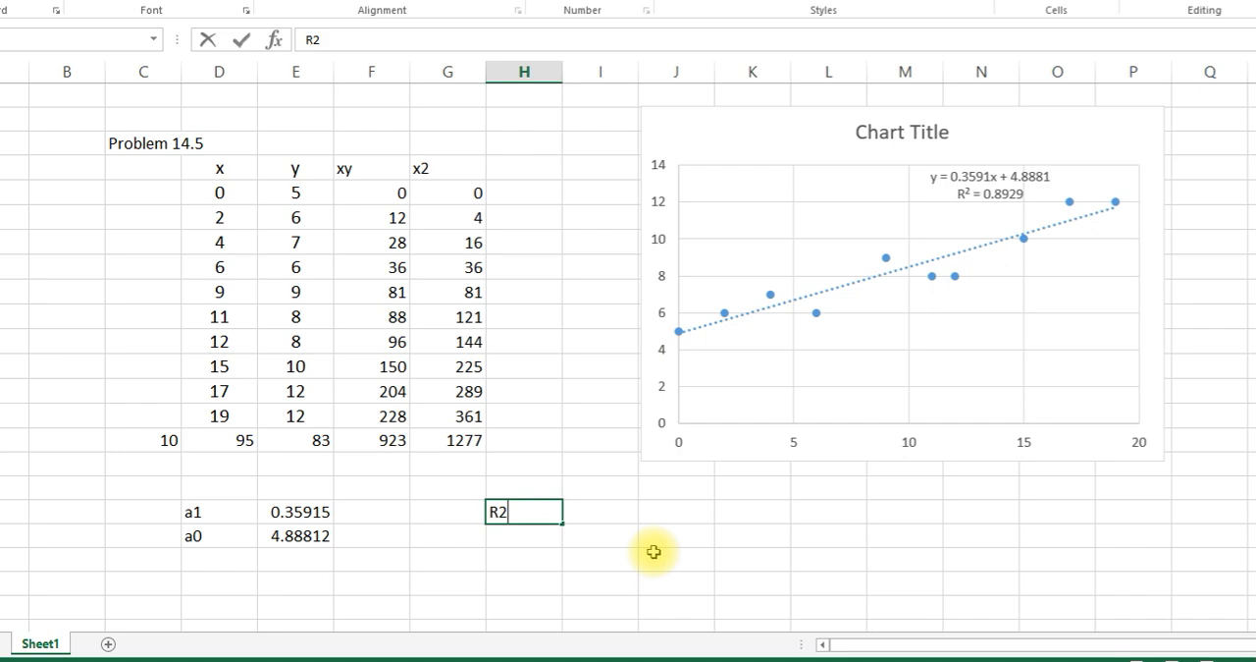
click(654, 553)
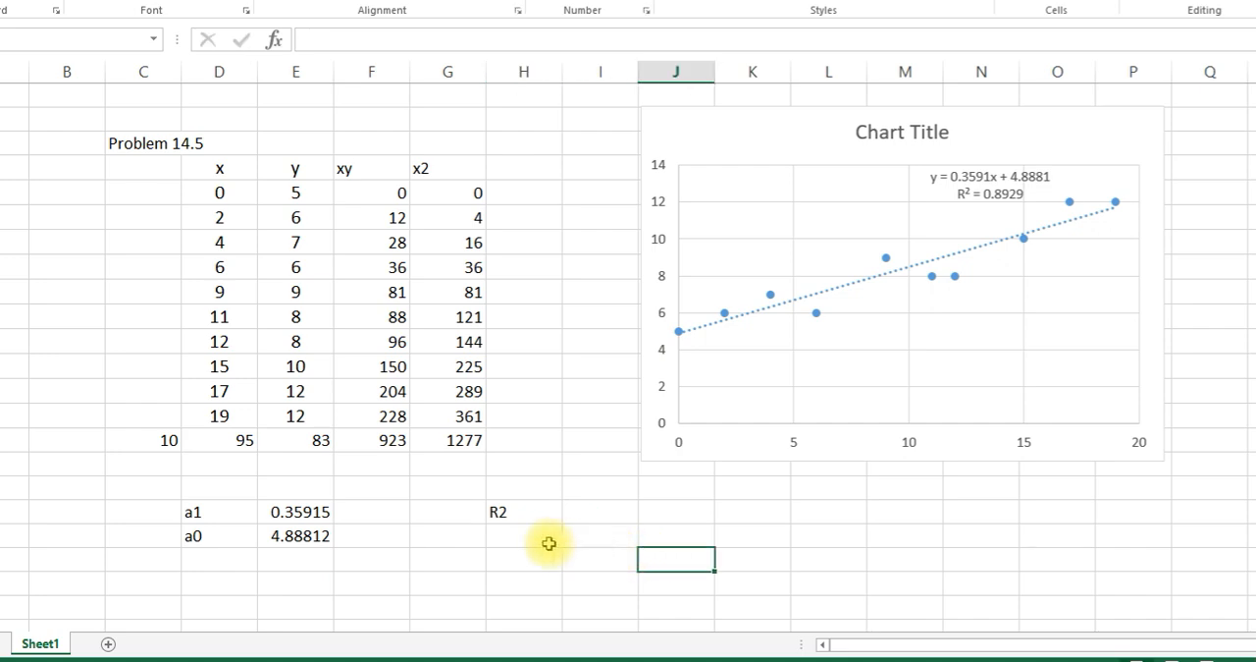
click(584, 513)
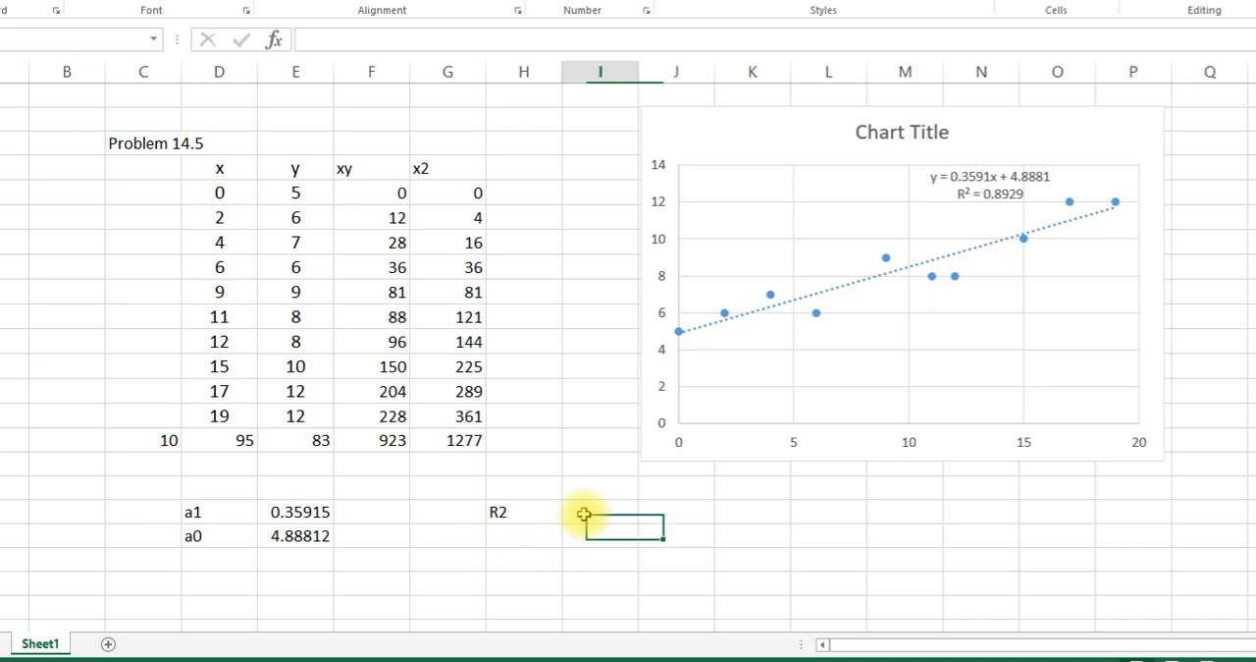
- Label cell I18 "St"
text(T)
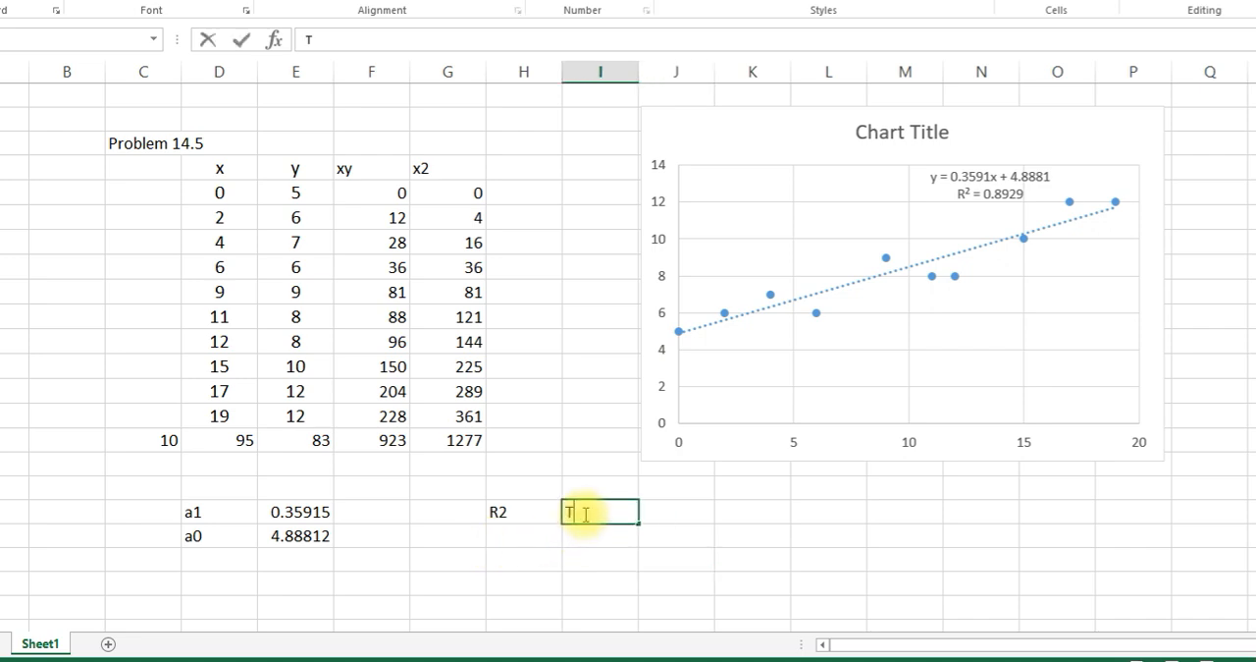
key(BackSpace)
text(St)
click(659, 510)
text(=()
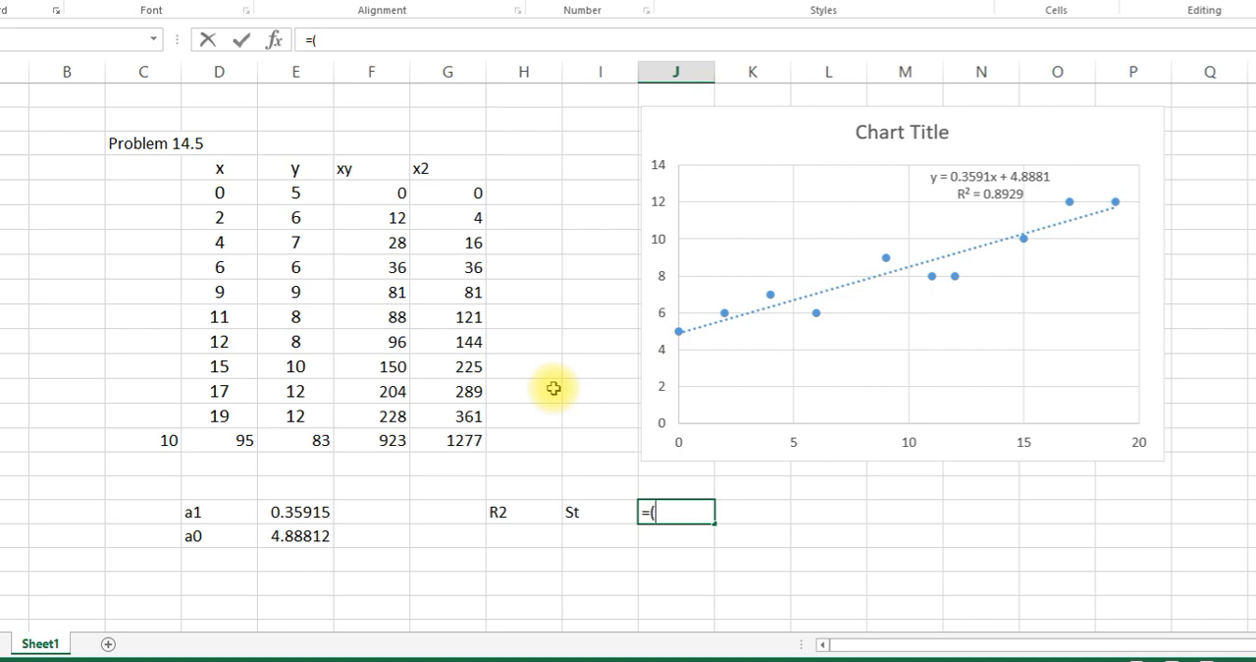
key(BackSpace)
key(BackSpace)
click(618, 536)
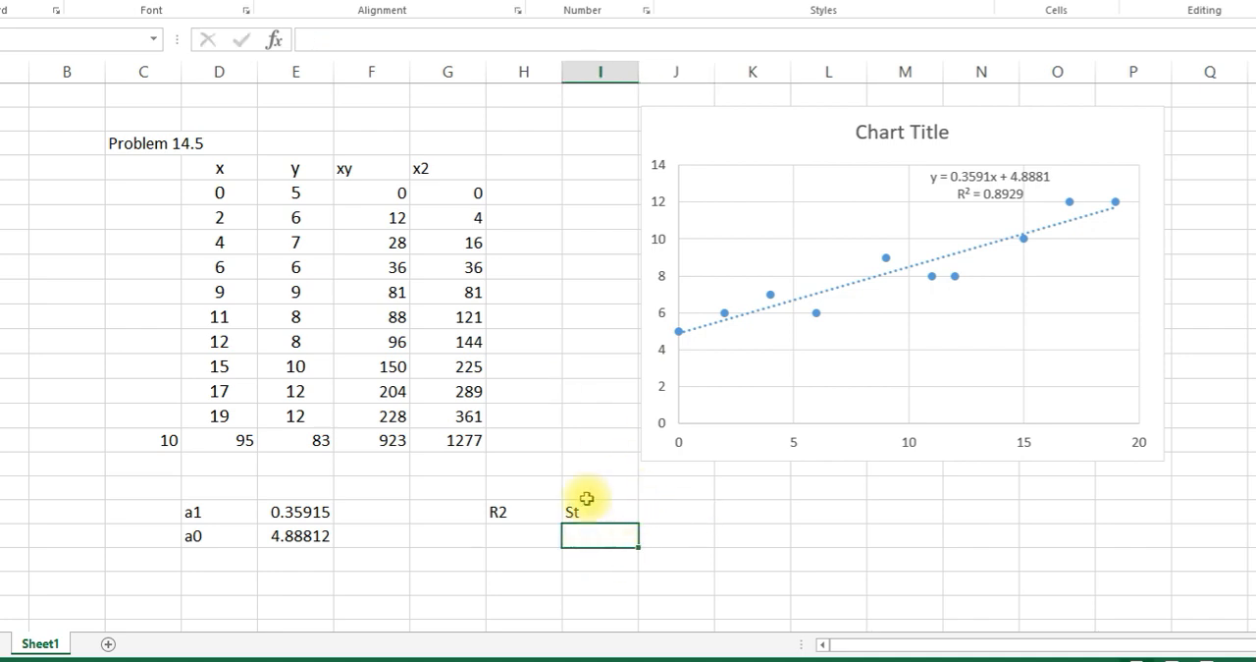
- Head column H "St" in H4 and start the H5 formula as =E5-AVERAGE(E5:E14)
click(541, 165)
text(St)
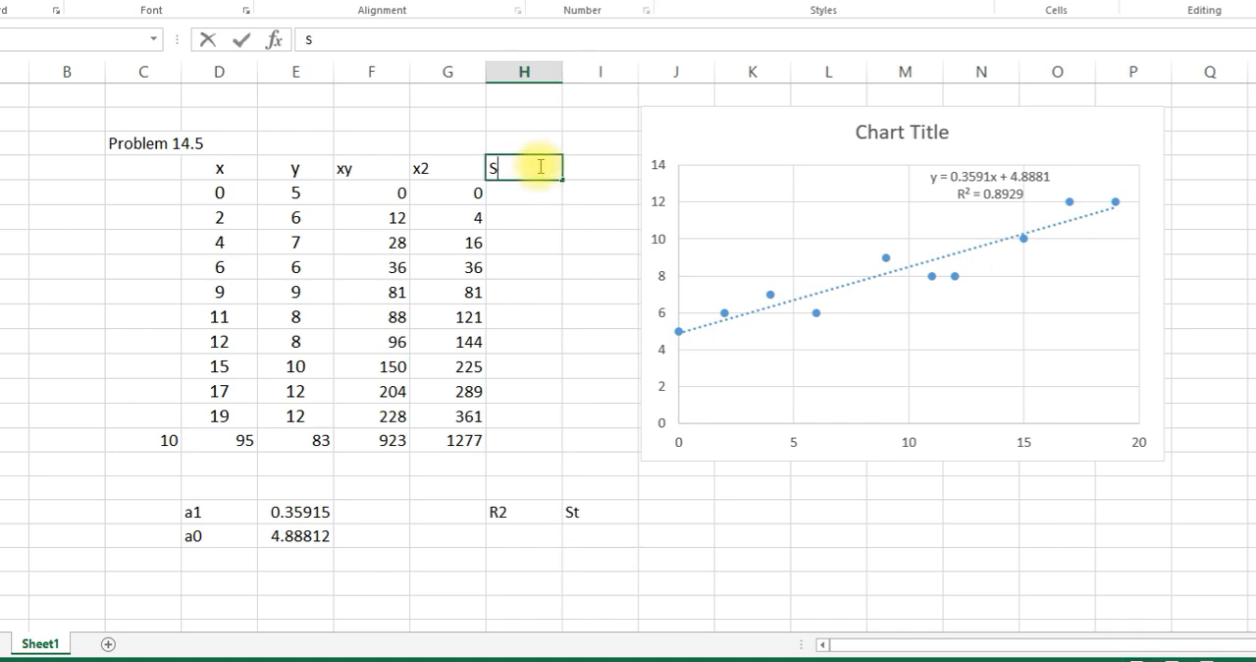
click(552, 209)
double_click(540, 192)
text(=)
click(297, 193)
text(-ave)
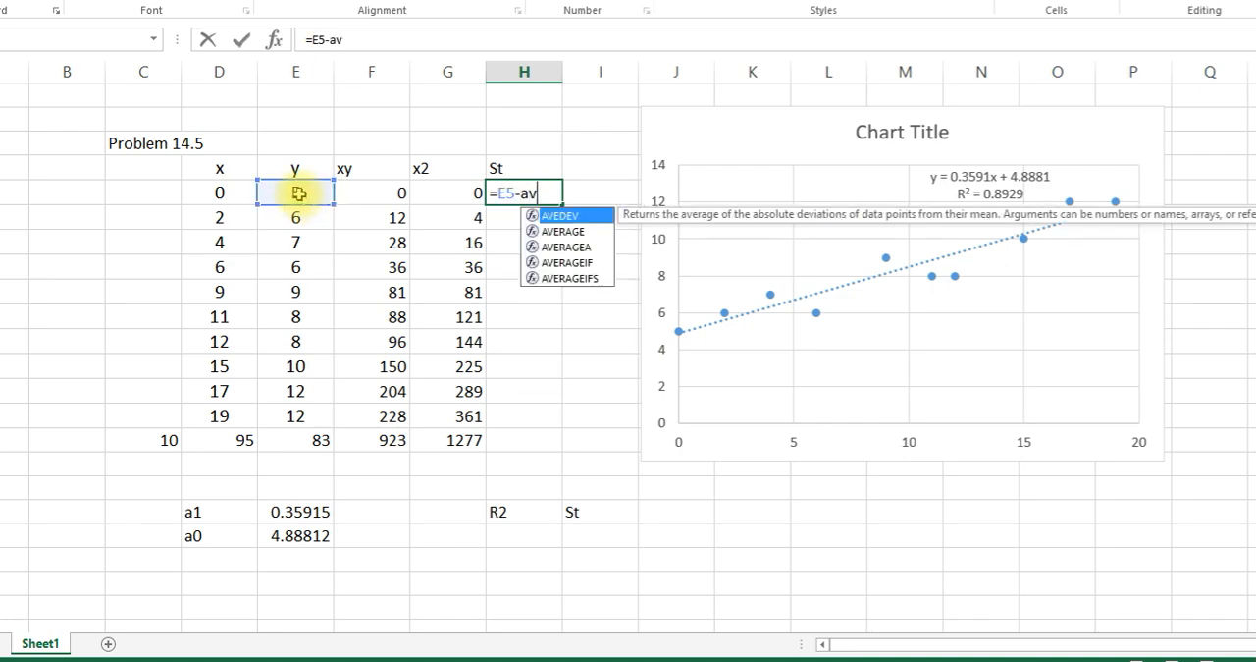
double_click(550, 231)
drag(296, 192, 308, 415)
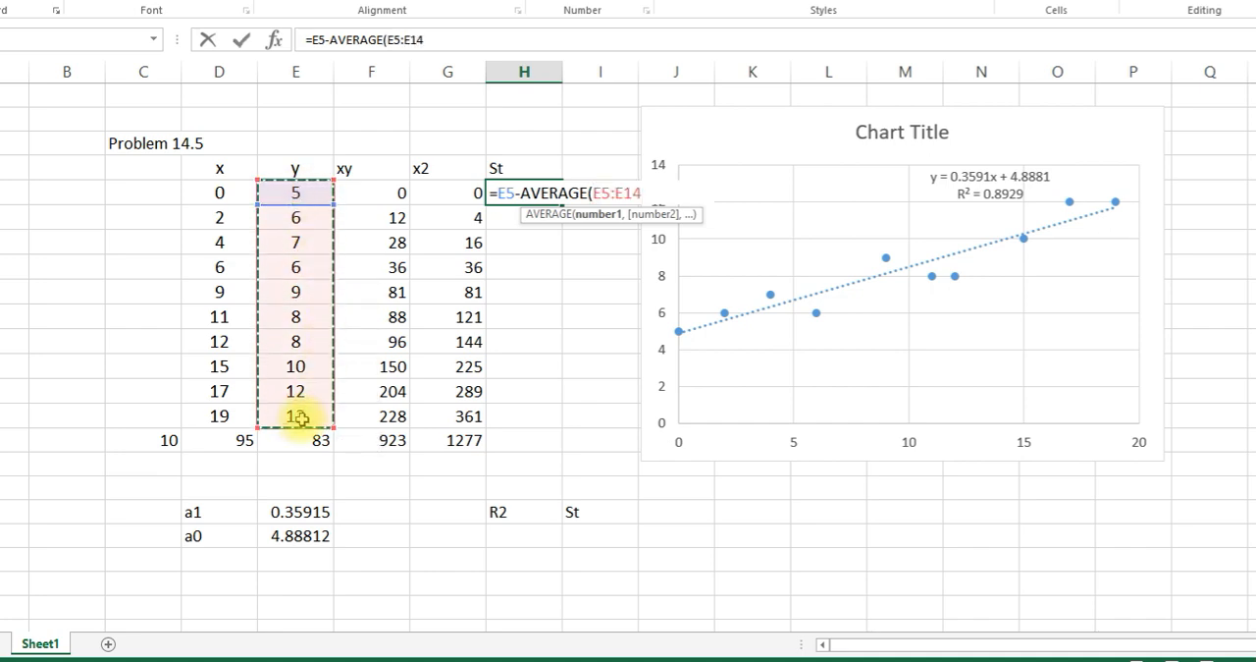
text())
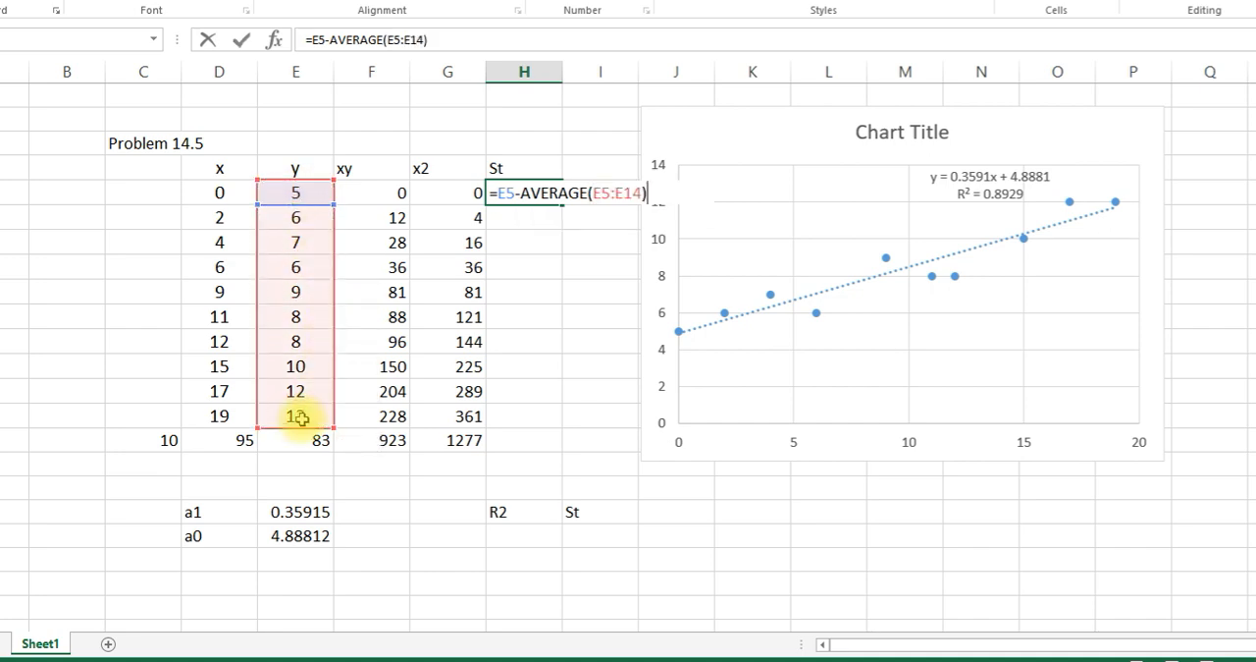
text())
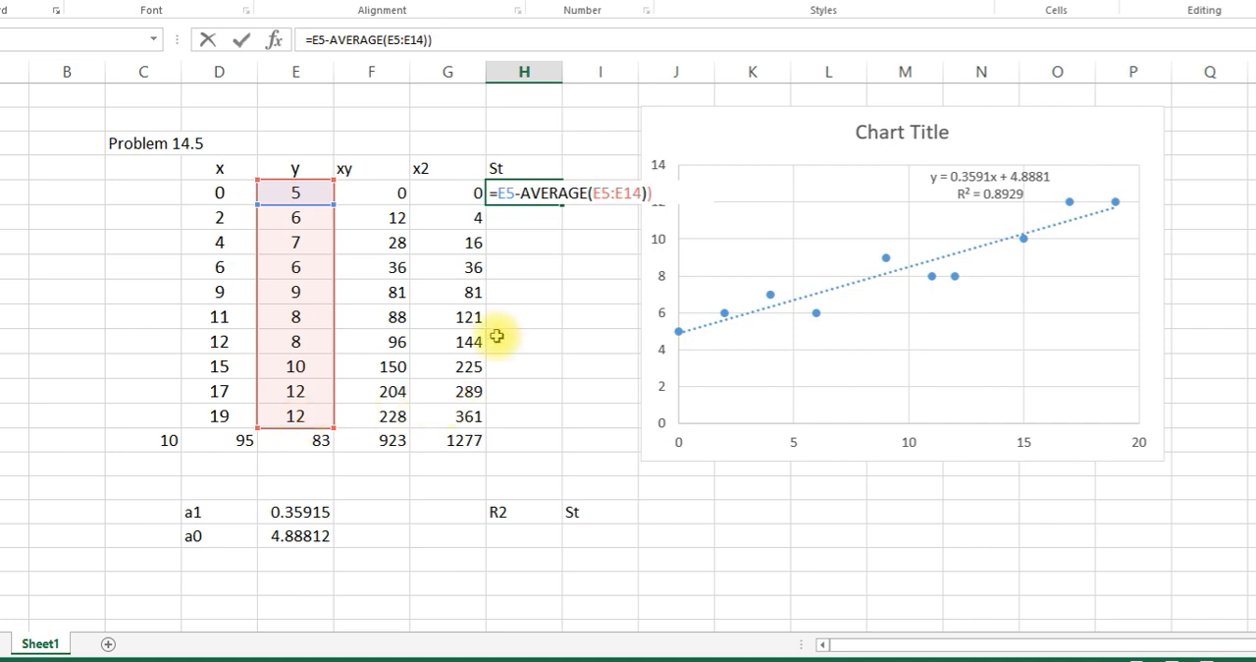
- Enclose the H5 difference in parentheses and square it, entering =(E5-AVERAGE(E5:E14))^2
click(497, 194)
text(()
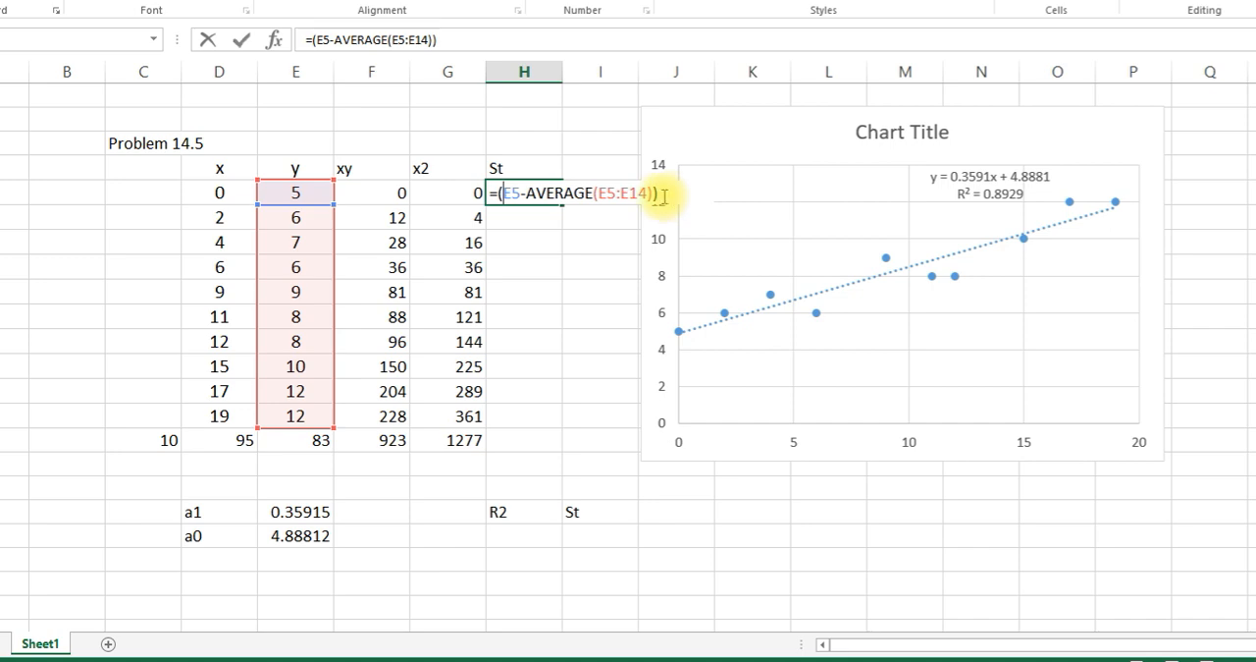
text(^2)
key(Return)
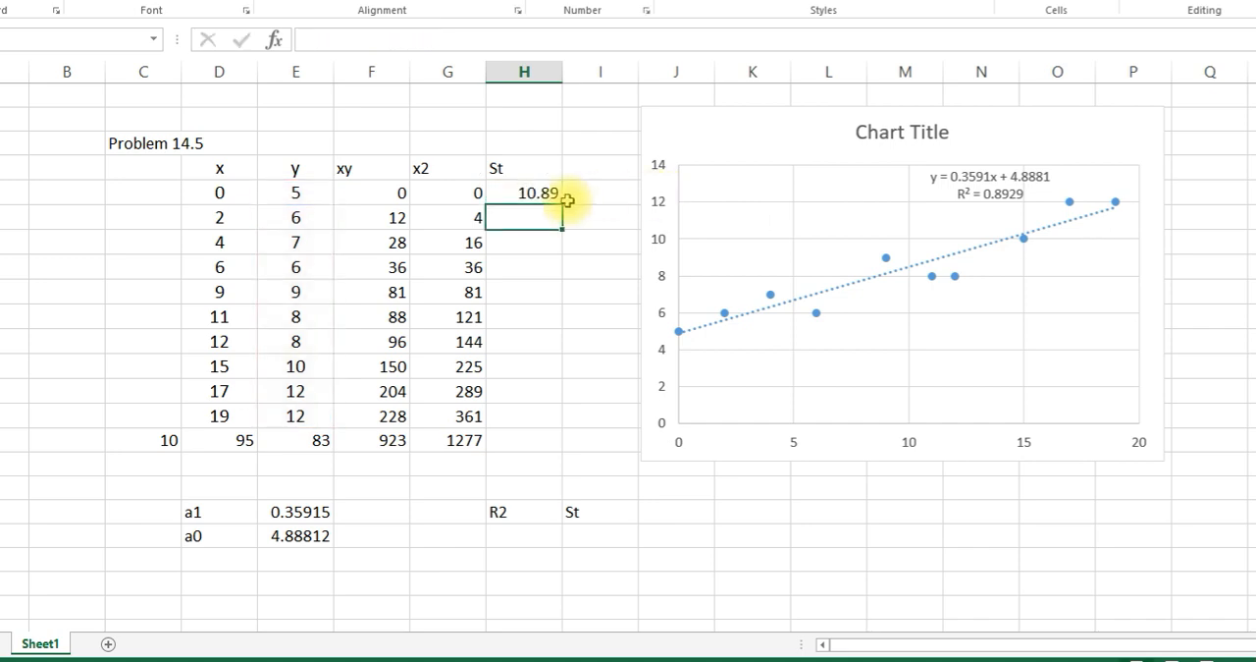
- Fill the squared-deviation formula from H5 down to H15
click(554, 201)
drag(560, 202, 569, 438)
click(609, 422)
- Label cell G16 "St" and enter a sum of H5:H15 in H16
click(446, 474)
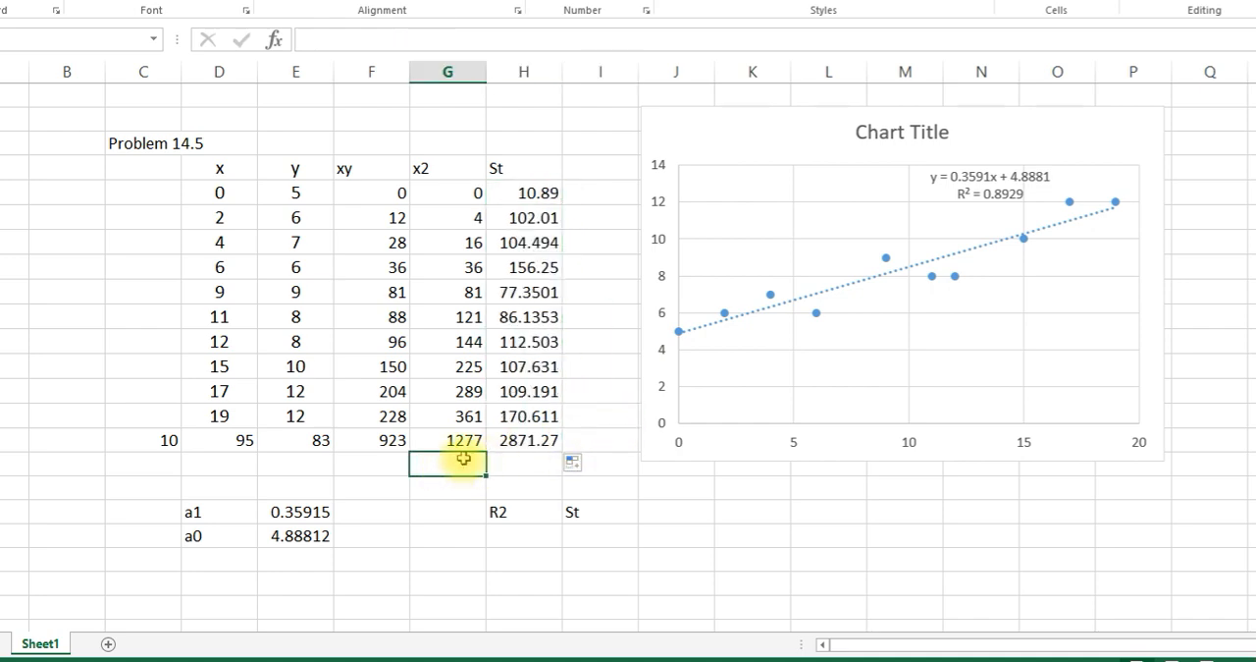
text(St)
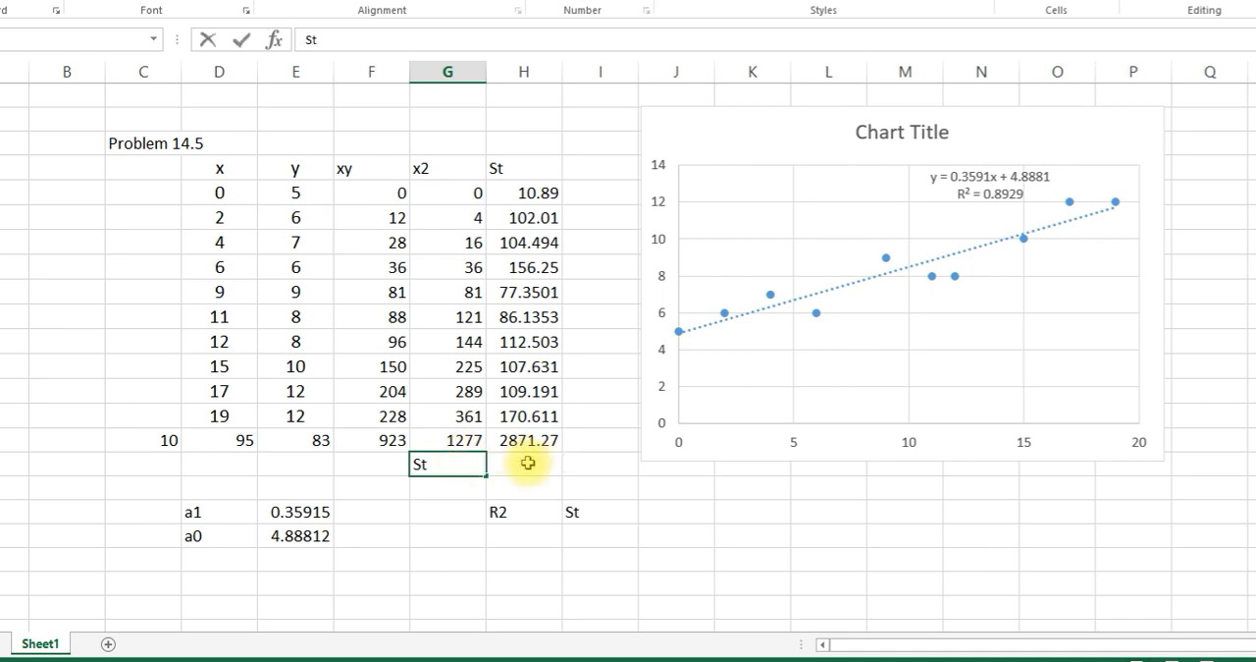
click(529, 464)
text(=sum()
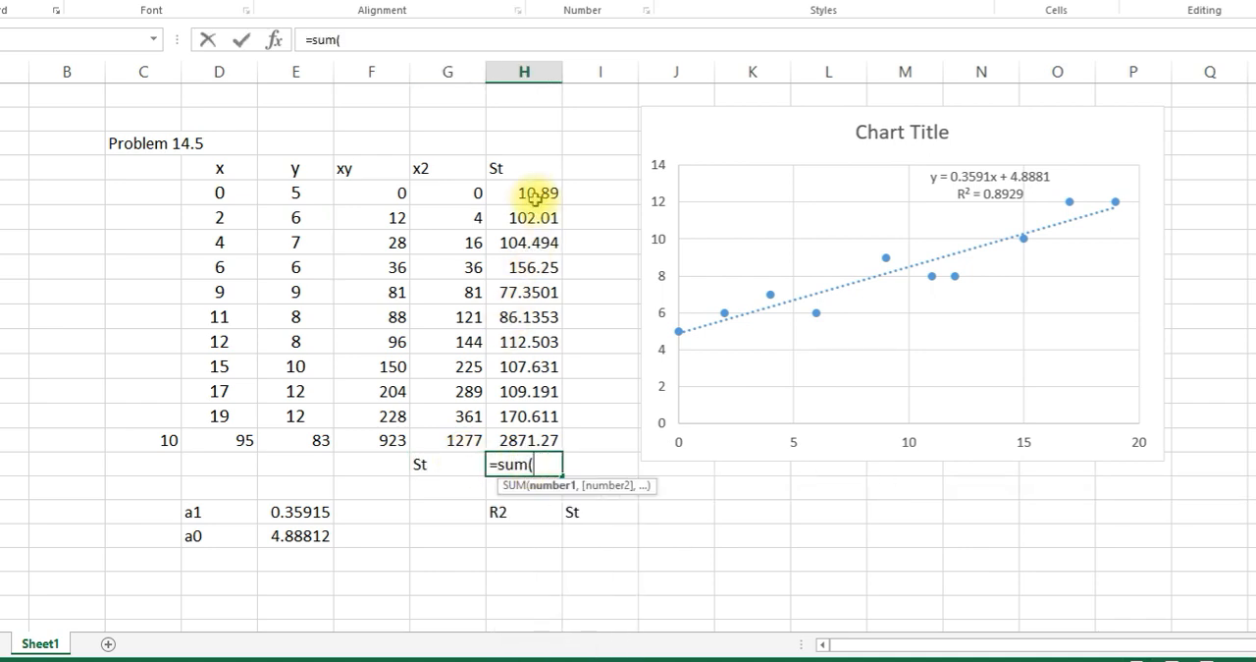
drag(530, 192, 525, 434)
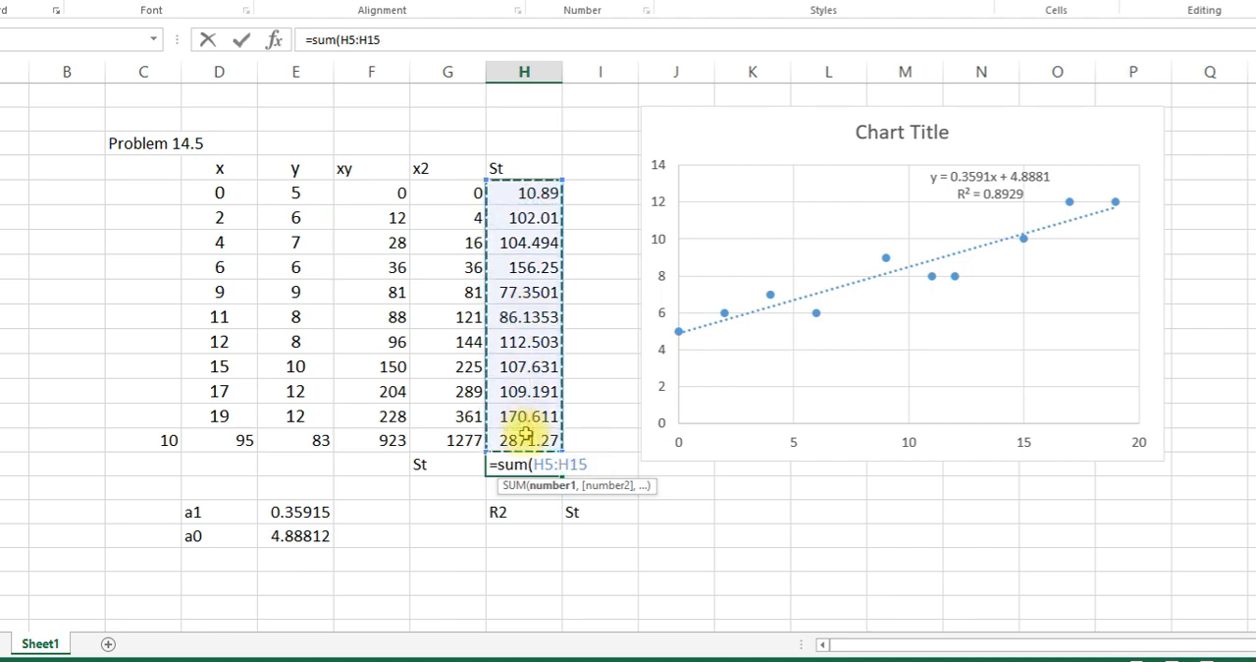
key(Return)
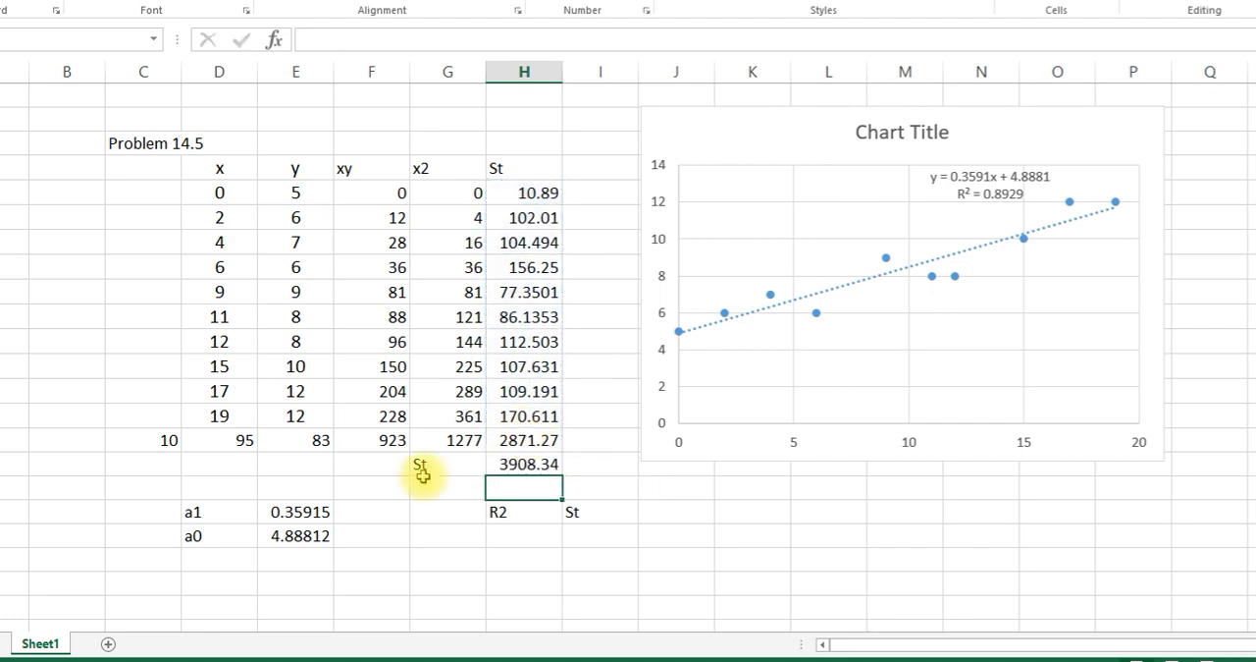
- Replace the column H header in H4 with "(y-mean(y))2"
click(517, 168)
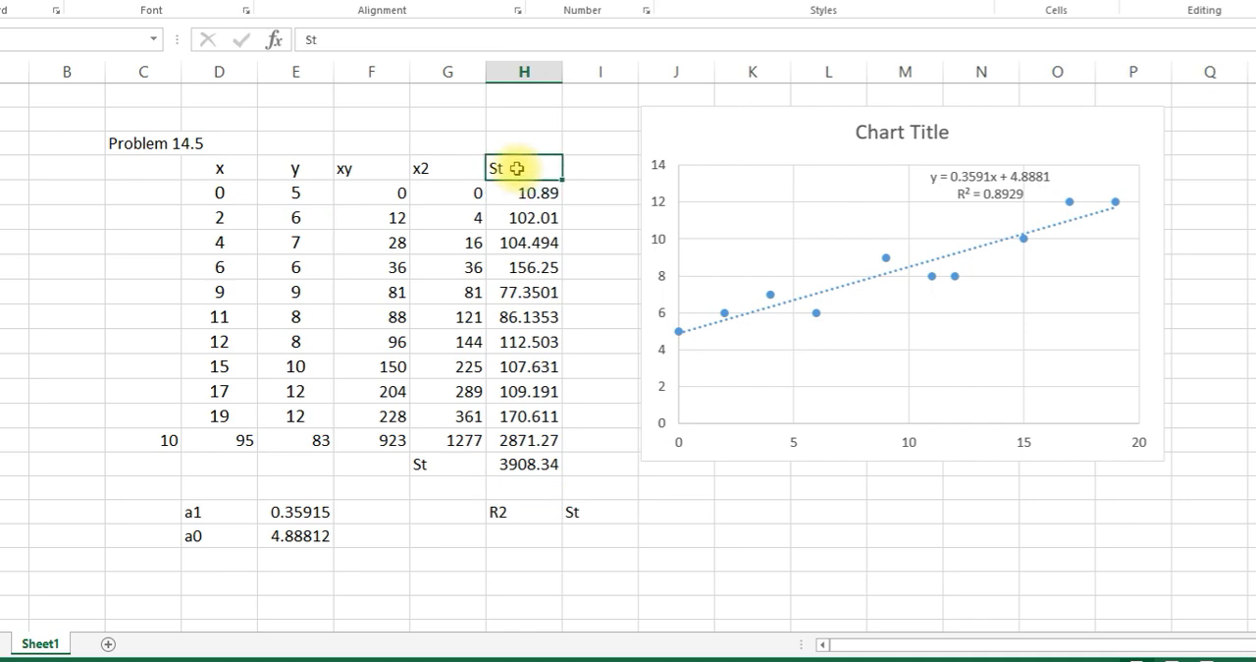
text(y-)
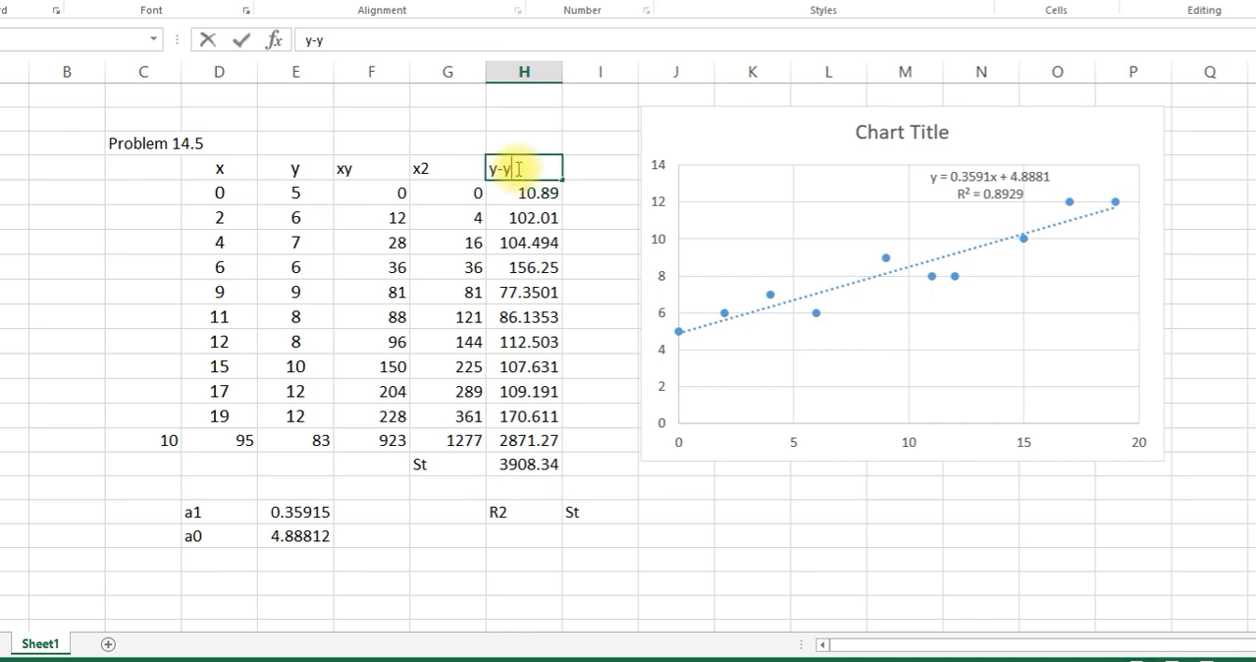
text(y)
key(BackSpace)
text(mean()
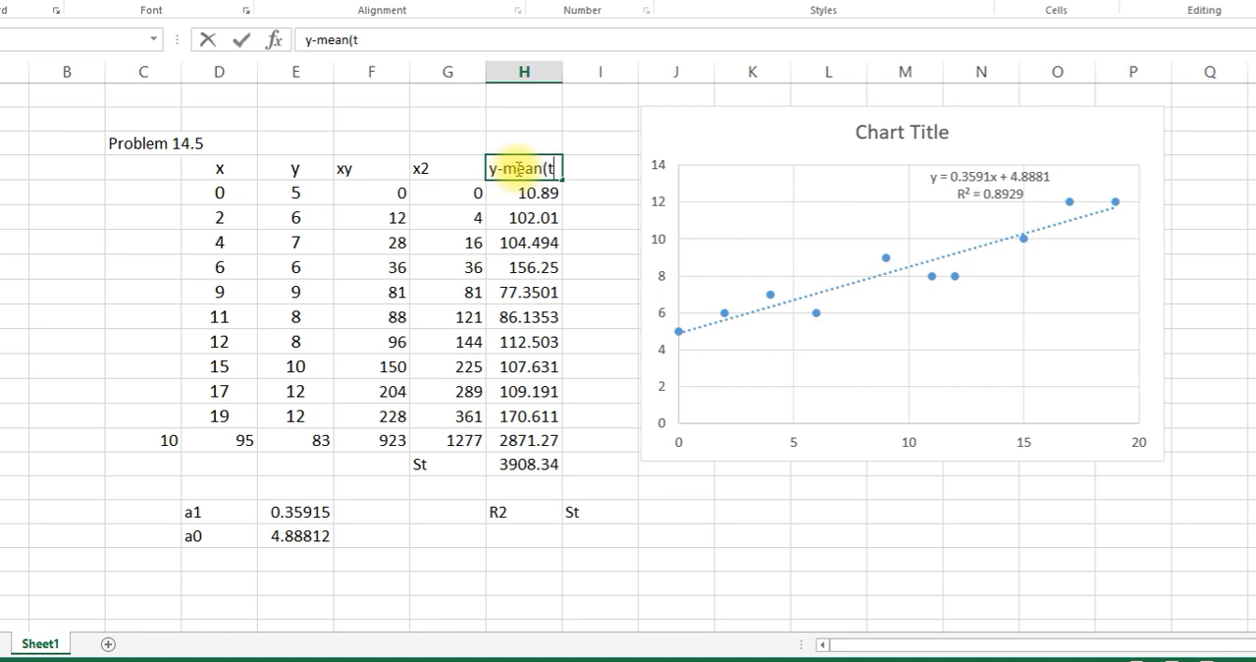
text(y))
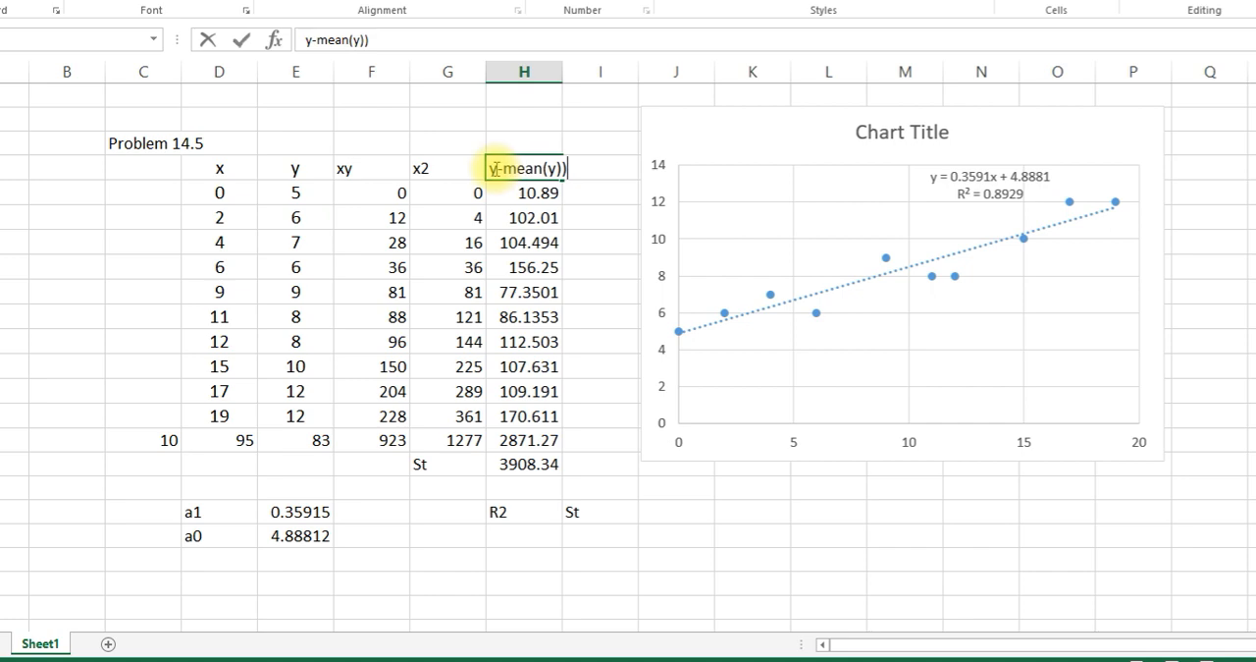
text(()
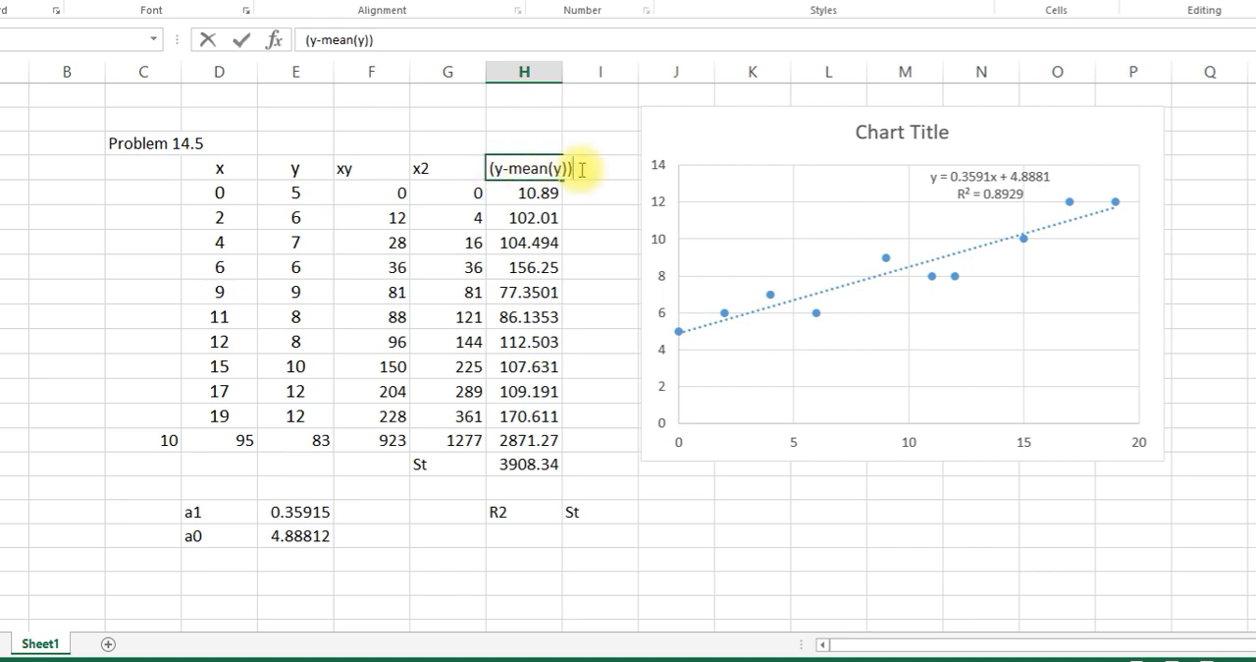
text(2)
click(596, 240)
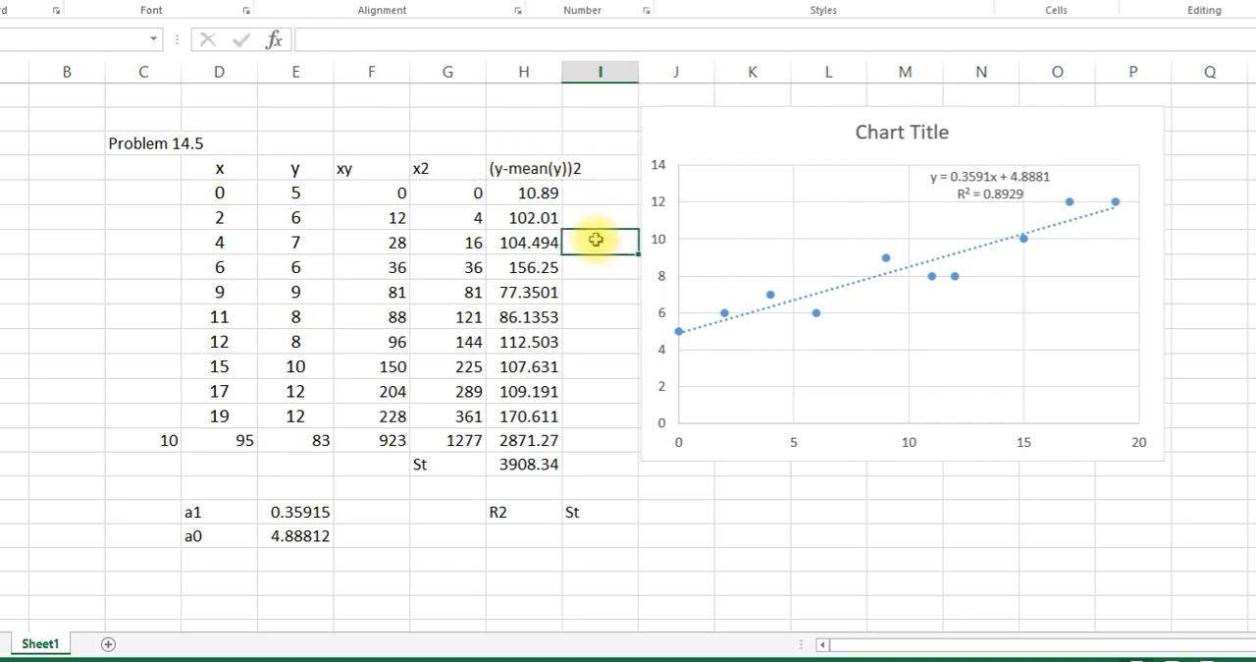
- Widen column H to fit its header and label cell I4 "e2"
drag(639, 81, 647, 83)
click(646, 74)
drag(566, 67, 584, 75)
click(619, 167)
text(e2)
key(Return)
- Start the residual formula in I5 as =E5-0.3591*D5-4.8881, using the trendline coefficients
double_click(618, 198)
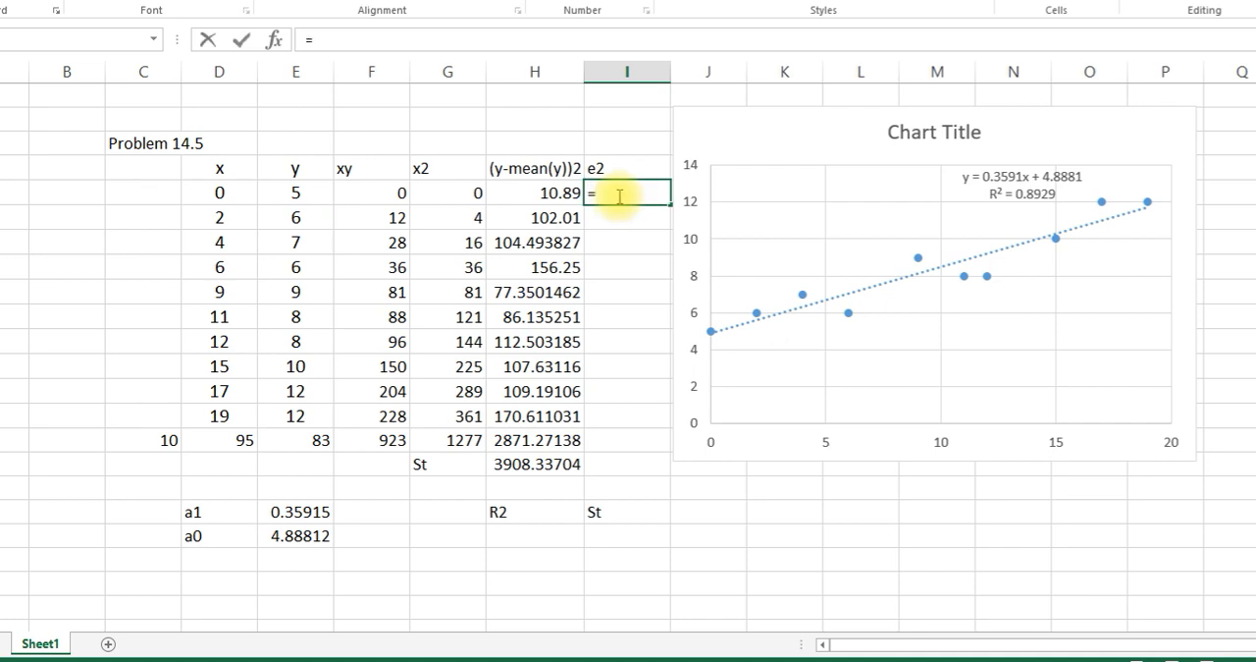
click(283, 196)
text(-)
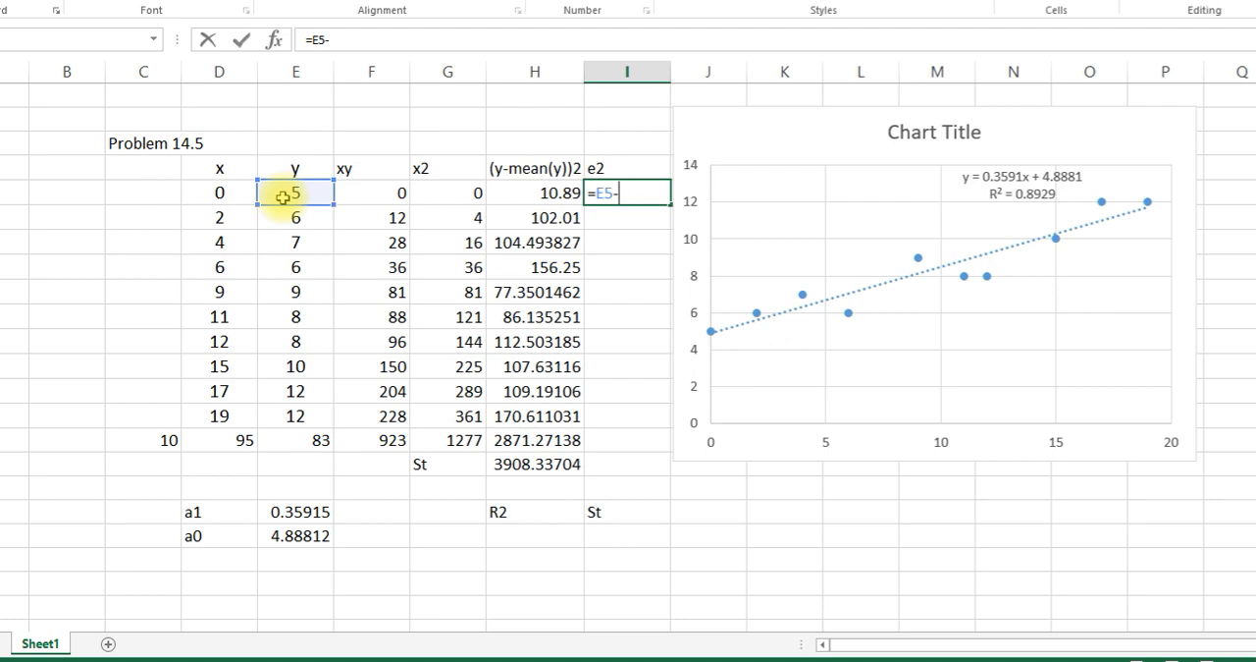
text(0.3591*)
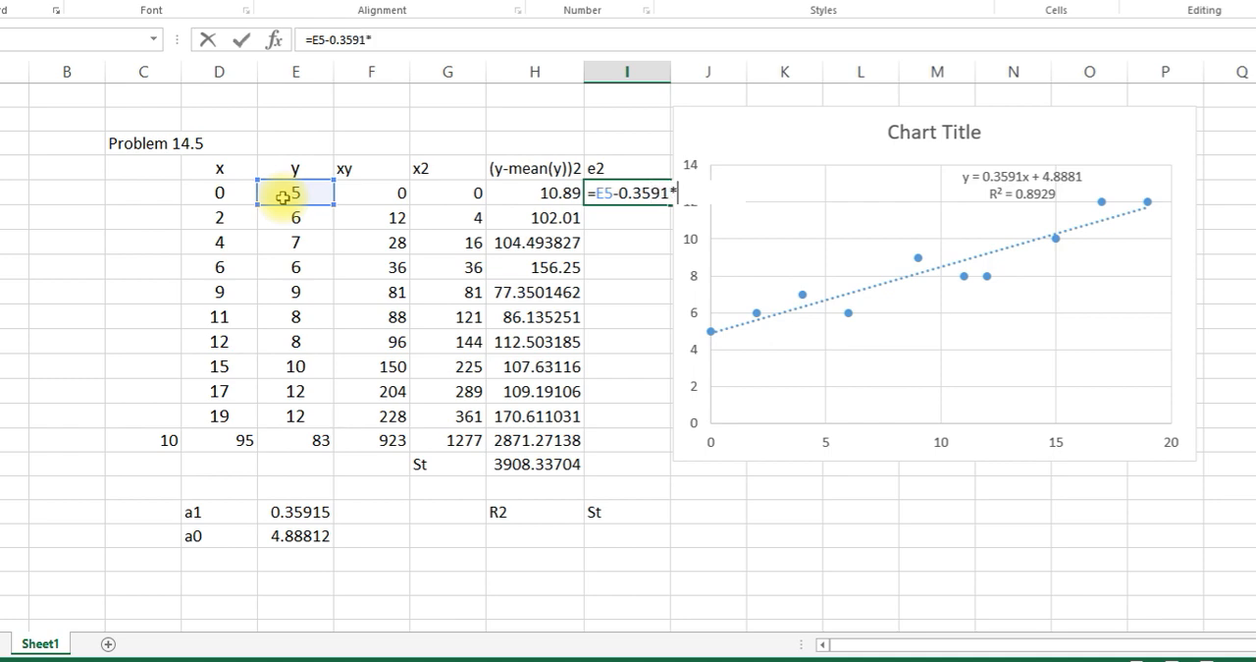
click(246, 188)
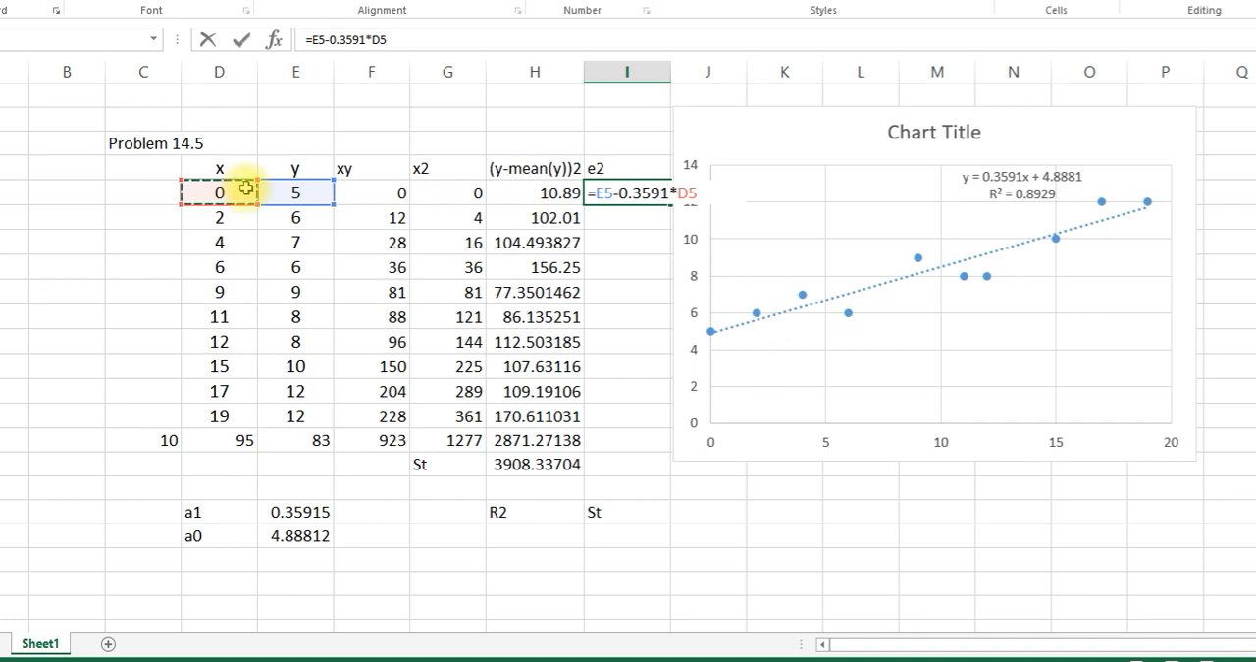
text(-4.888)
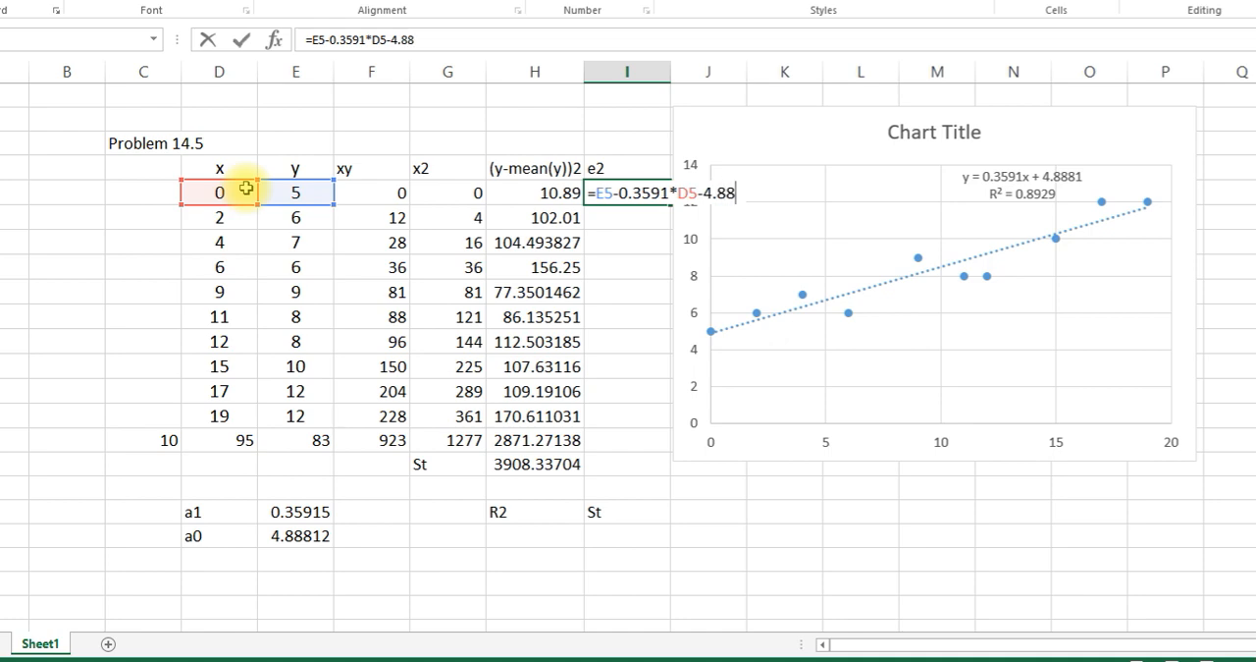
text(1)
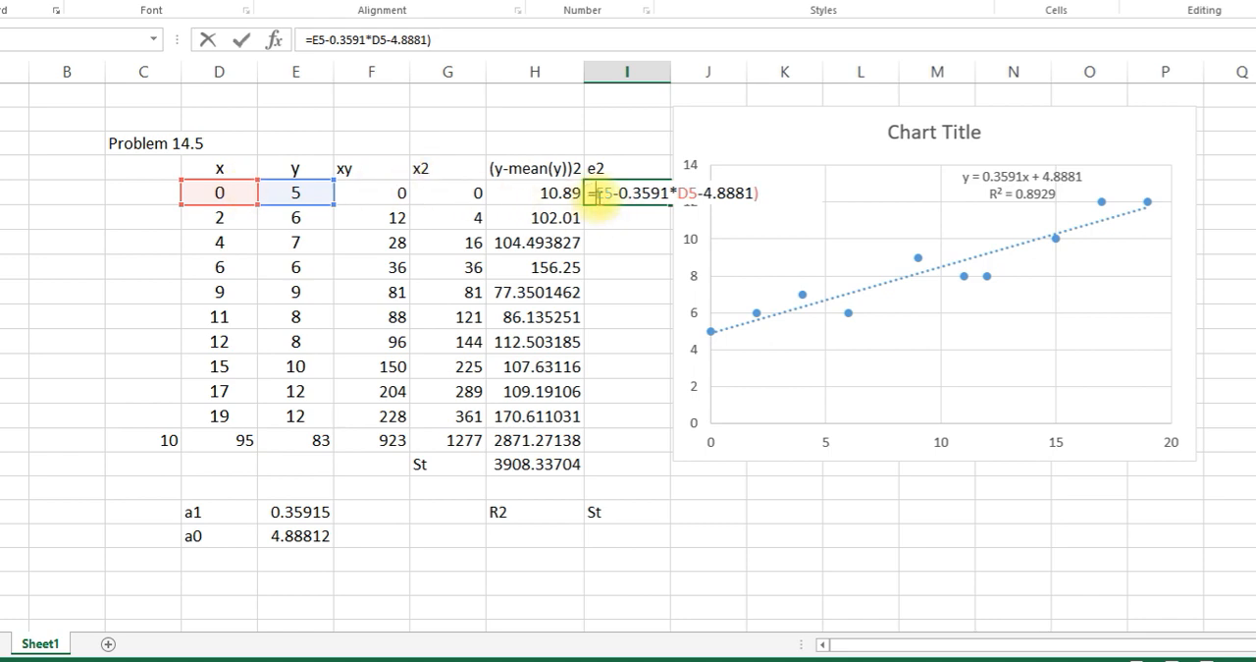
- Enclose the I5 residual in parentheses and square it, entering =(E5-0.3591*D5-4.8881)^2
click(599, 193)
text(()
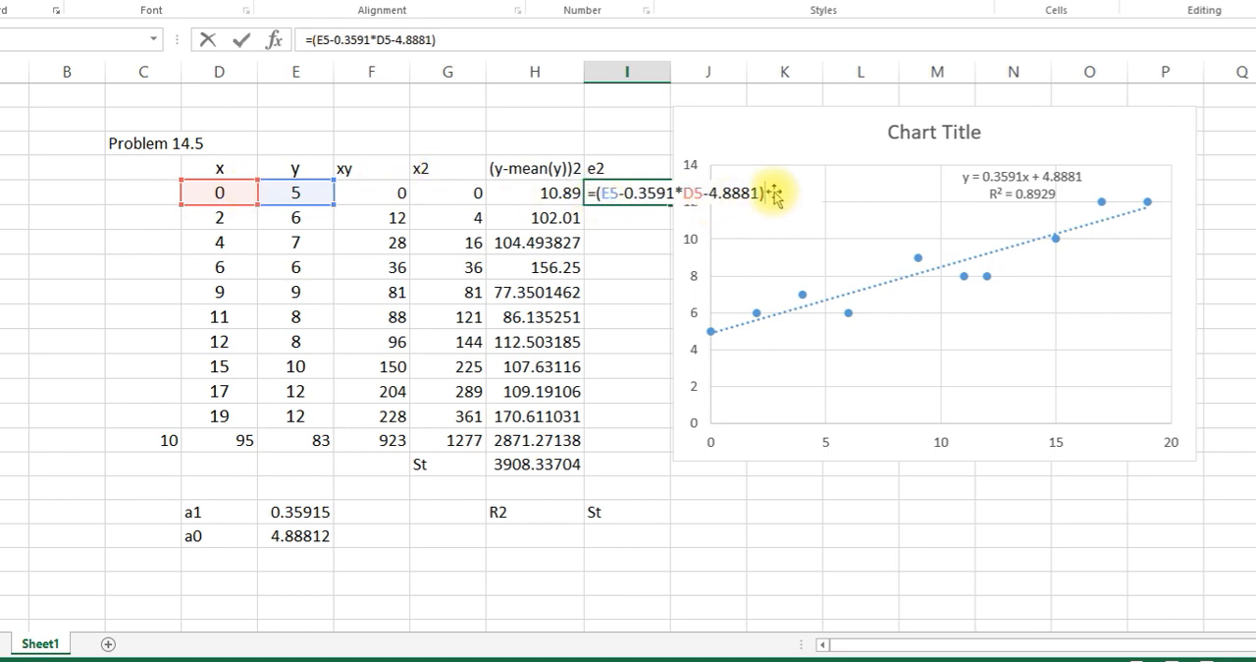
text(^2)
key(Return)
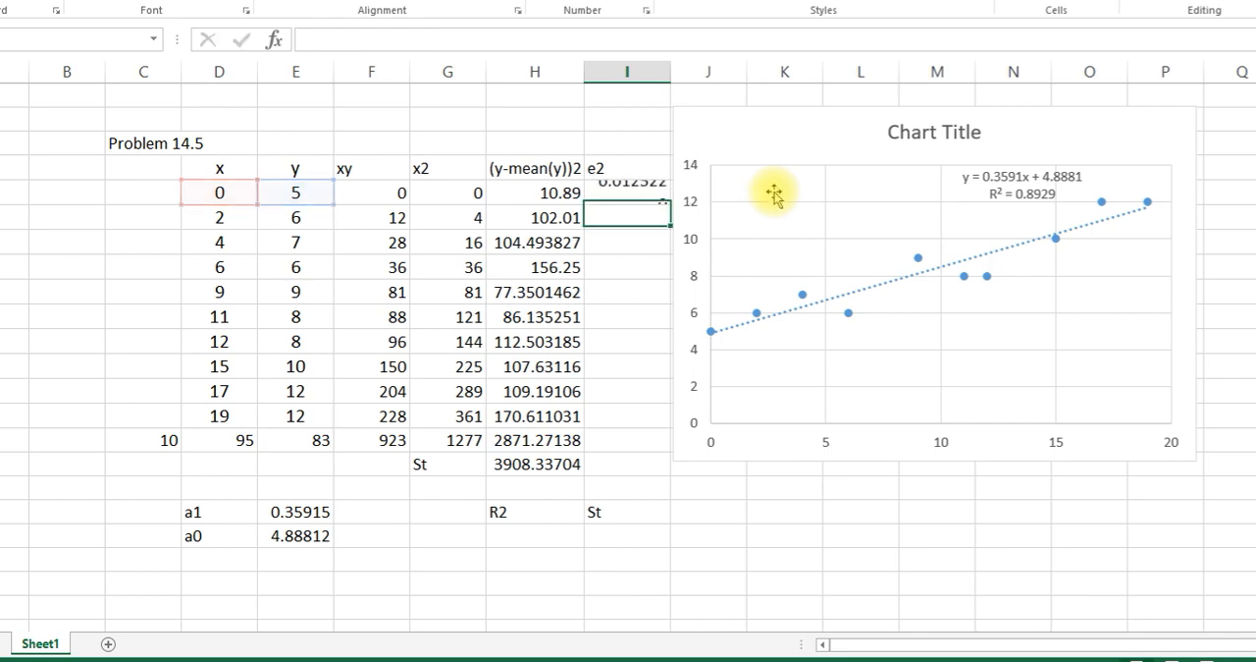
- Fill the squared-residual formula from I5 down to I15
click(650, 190)
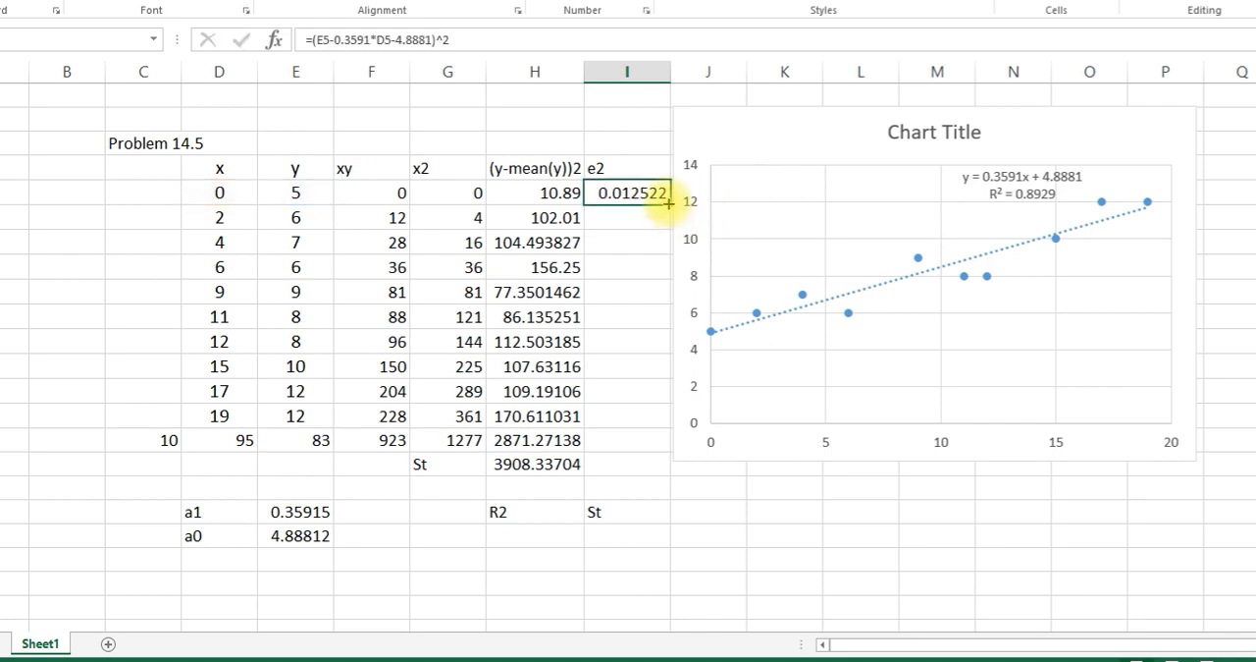
double_click(669, 204)
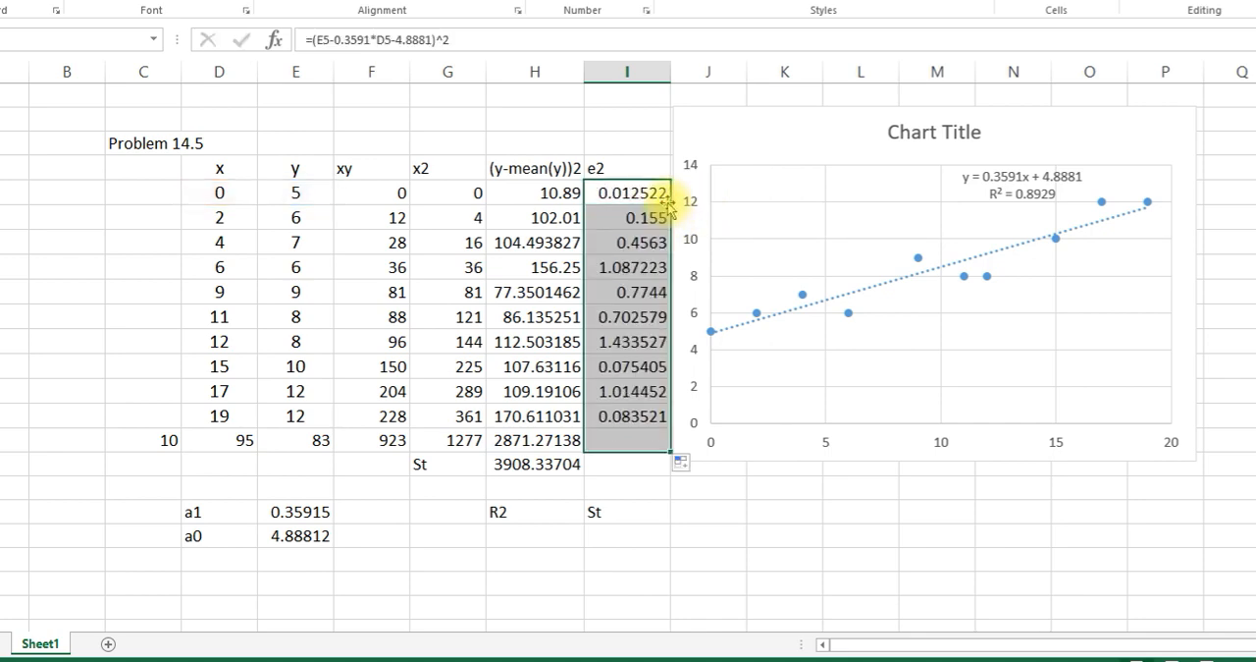
click(647, 515)
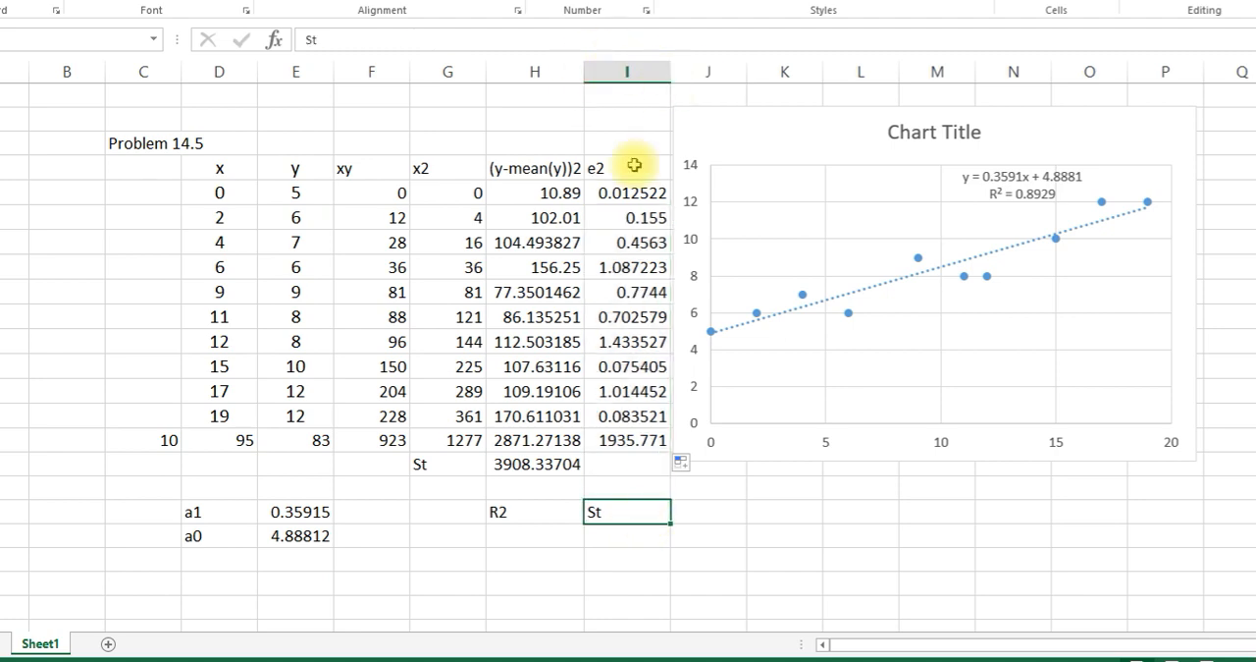
- Copy the SUM formula from H16 across to I16 and check that it totals I5:I15
click(532, 469)
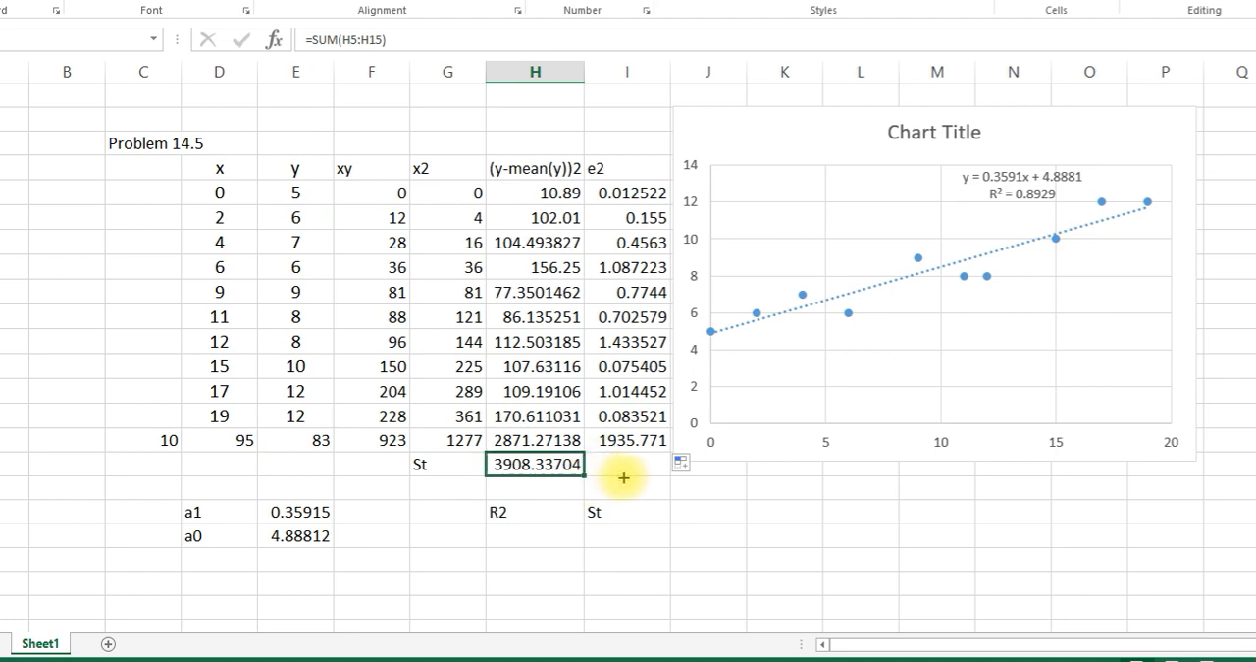
mouse_move(626, 477)
mouse_down()
mouse_move(674, 491)
mouse_move(651, 477)
mouse_up()
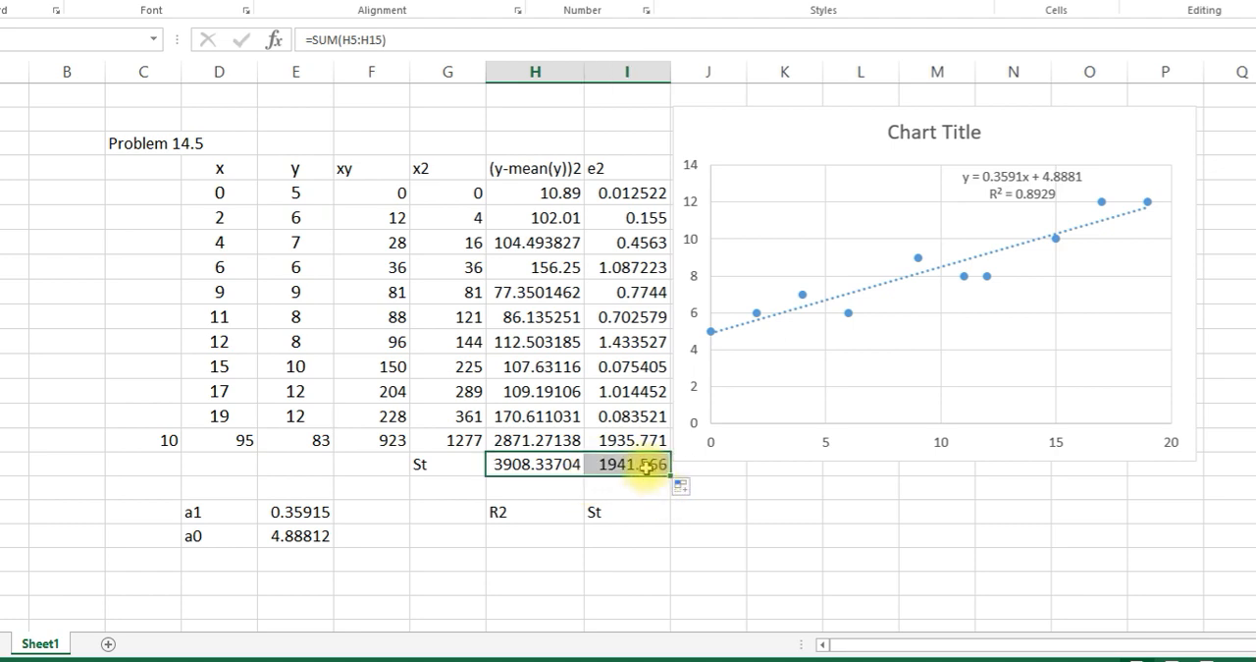
click(643, 465)
double_click(643, 465)
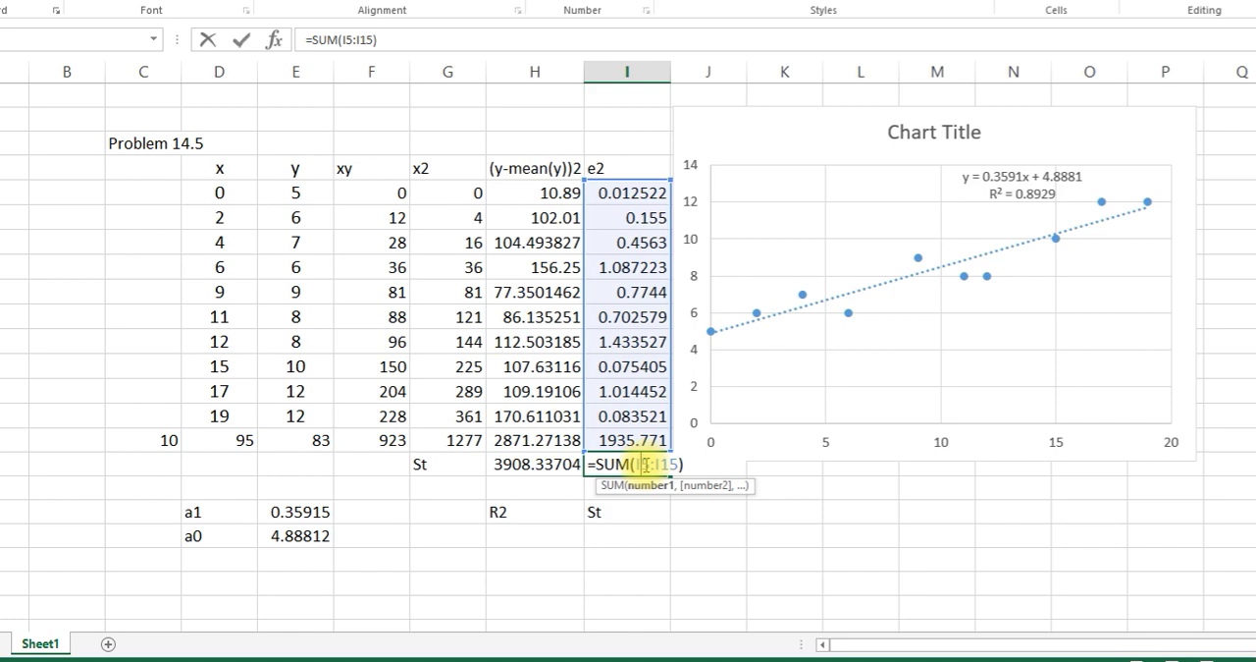
click(713, 463)
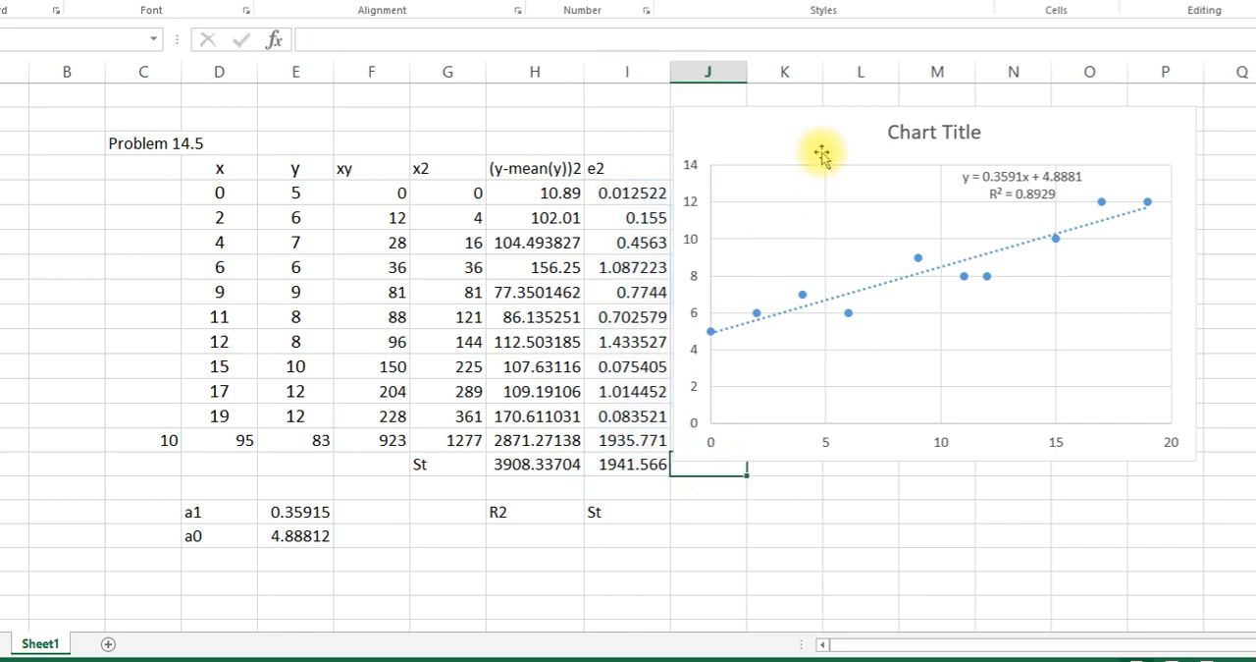
- Move the chart slightly up and to the right, and label cell J16 "Sr"
drag(823, 155, 852, 132)
click(707, 463)
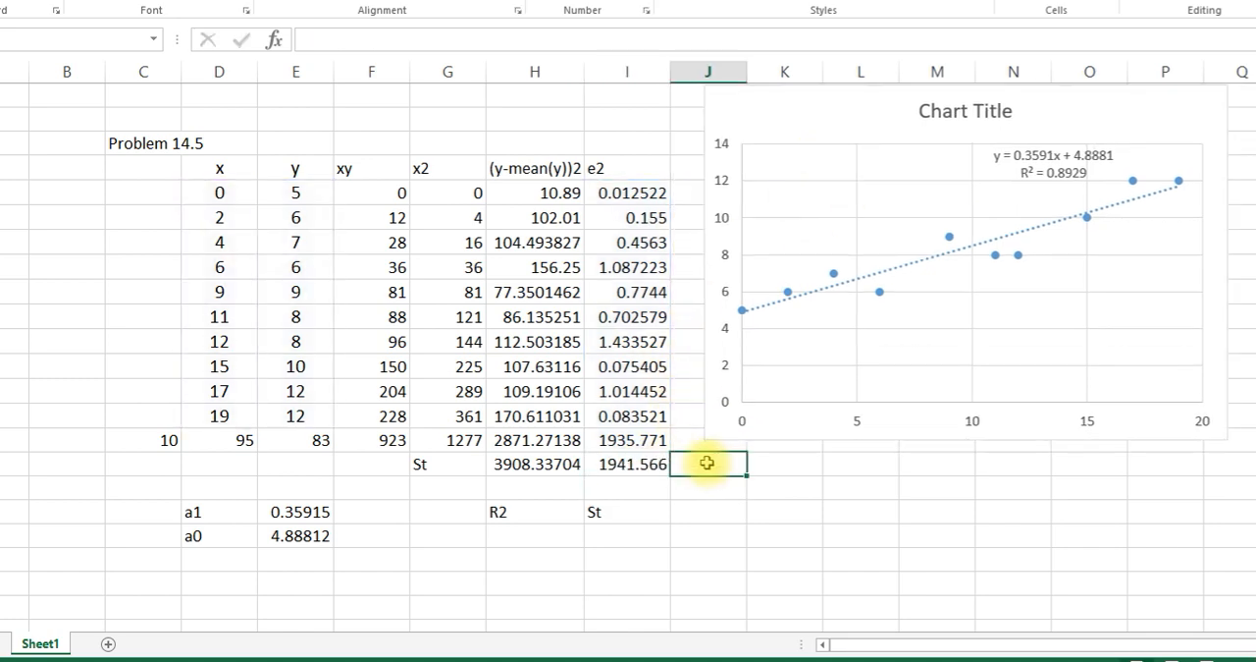
text(Sr)
key(Return)
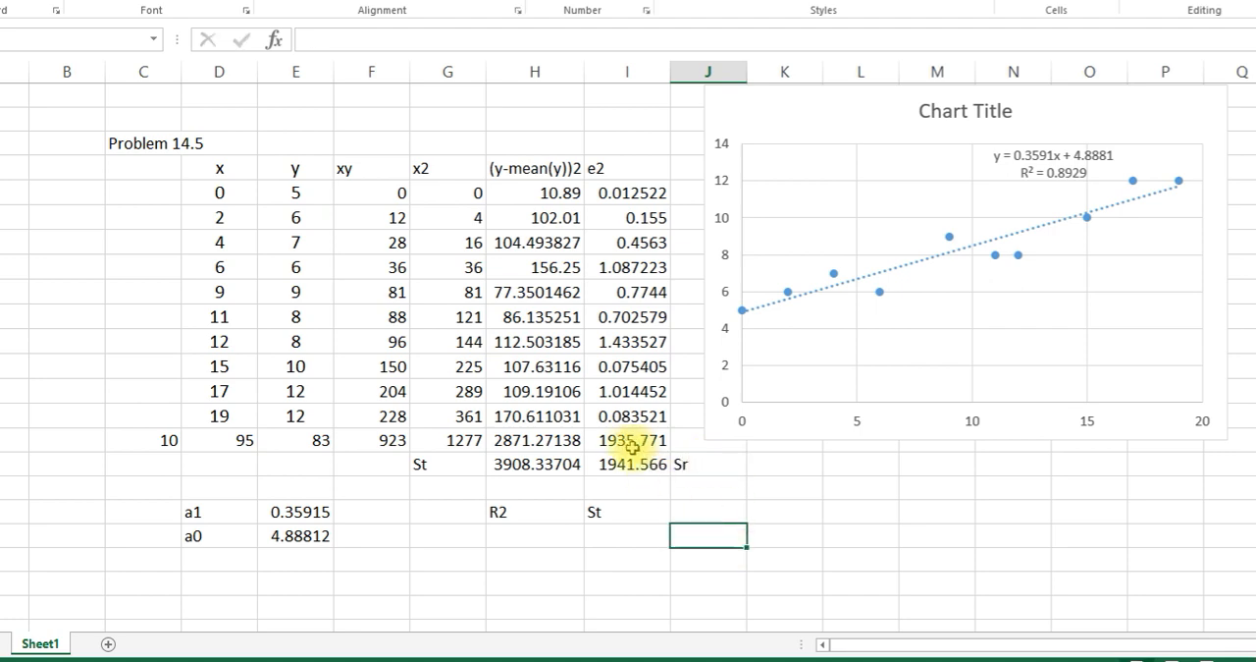
- Set the font size of the Sr total and its label in I16:J16 to 12
click(660, 467)
drag(665, 470, 731, 464)
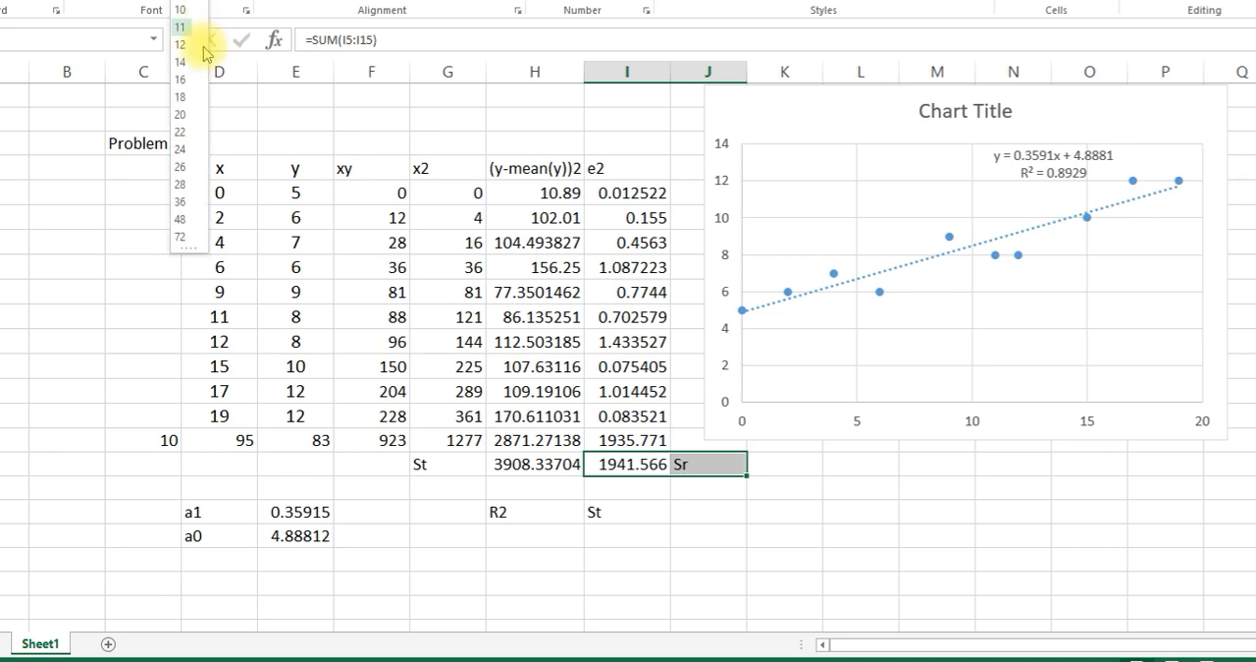
click(179, 50)
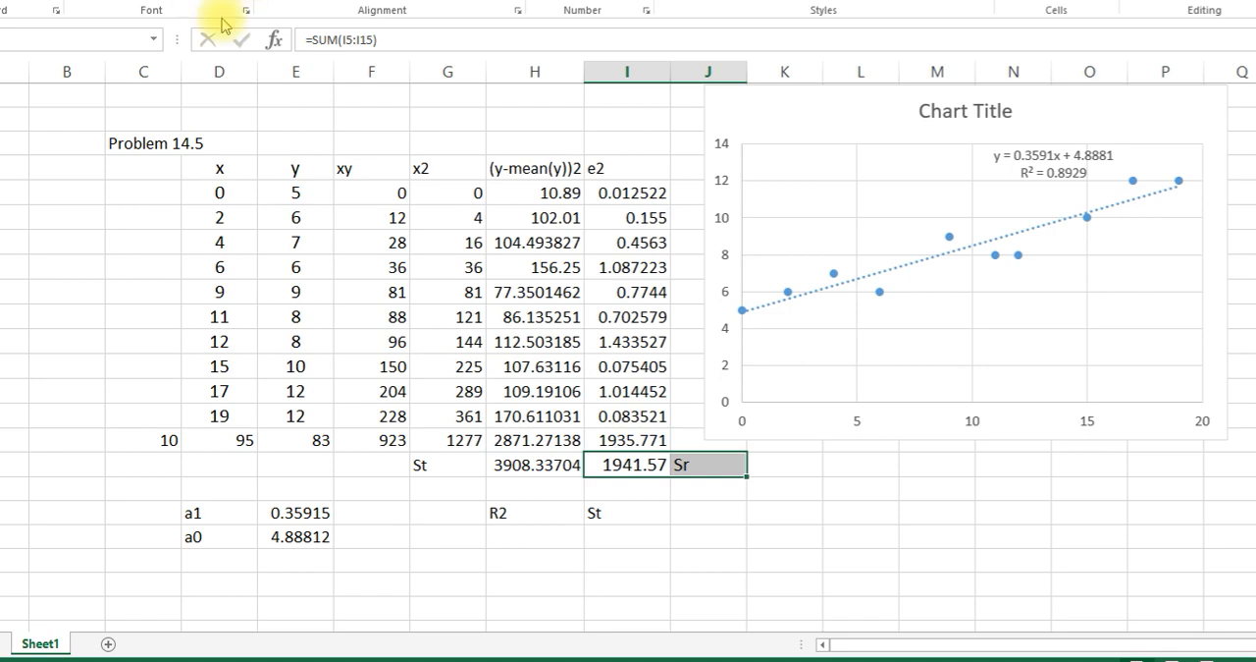
click(673, 489)
drag(635, 462, 729, 468)
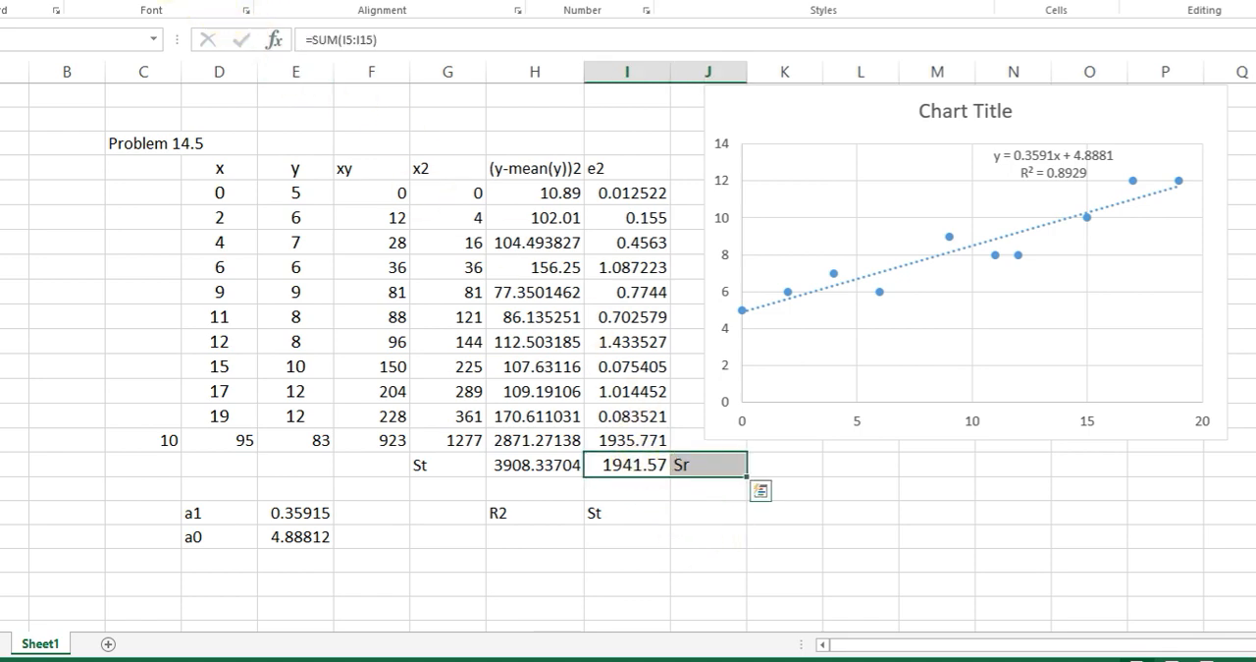
click(74, 1)
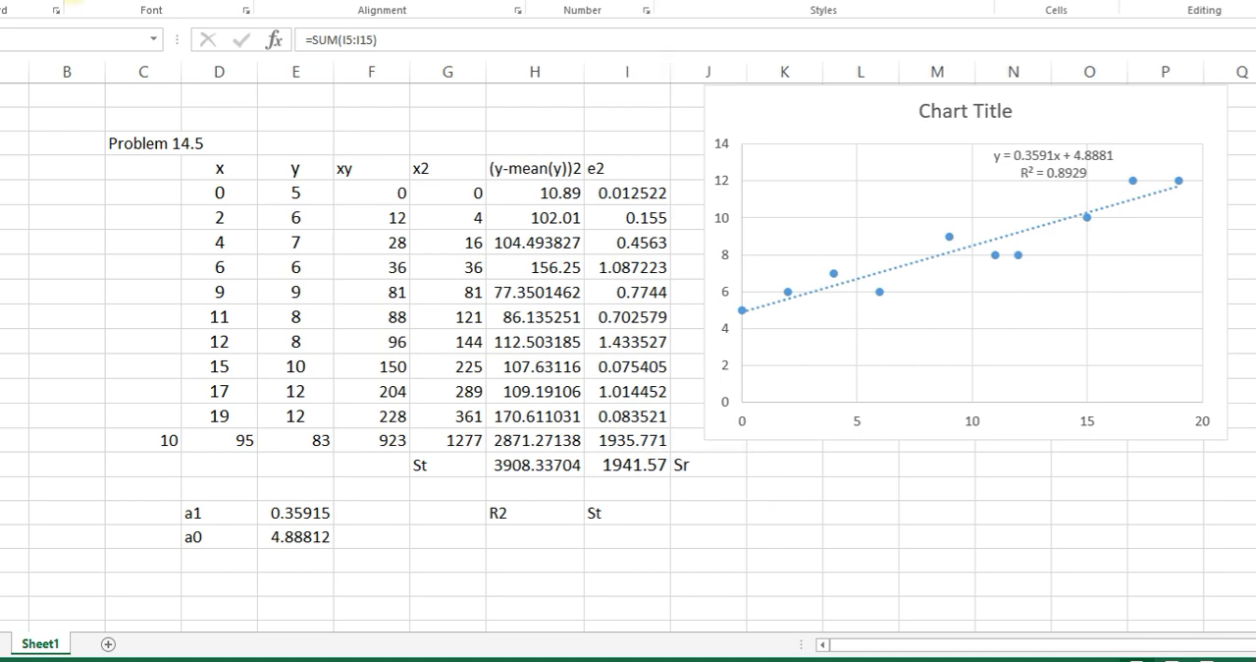
click(428, 465)
drag(476, 466, 578, 465)
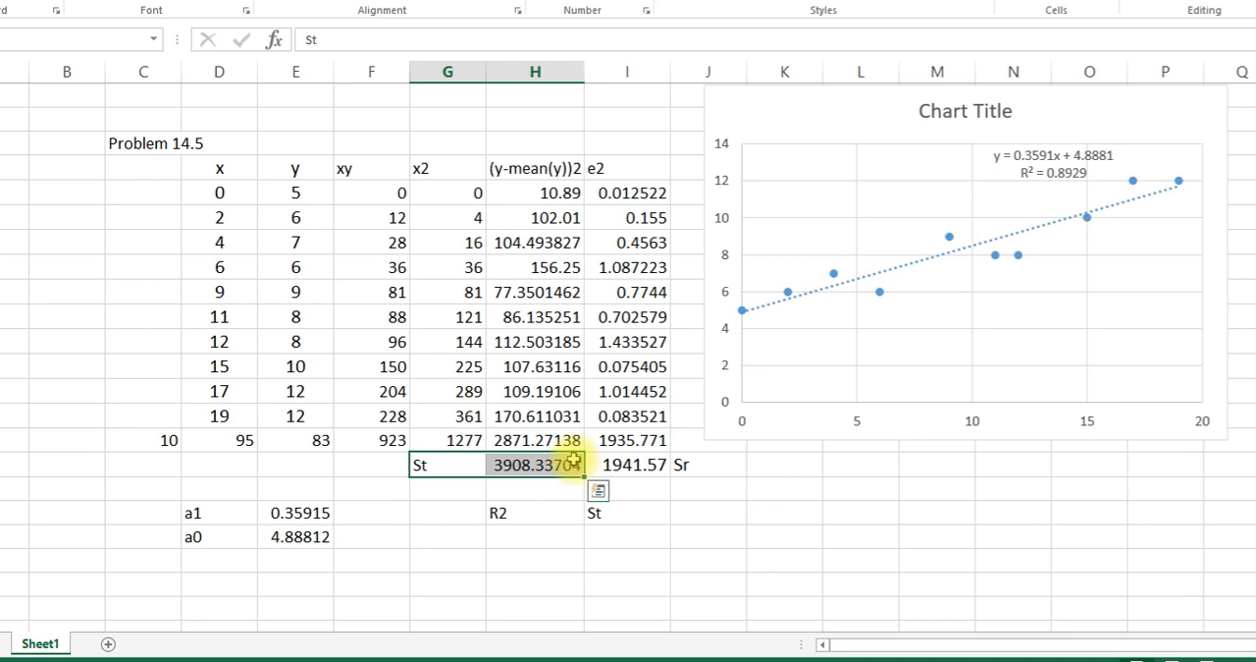
click(778, 564)
- Compute R2 in H20 from the St and Sr totals with =(H16-I16)/H16
double_click(513, 556)
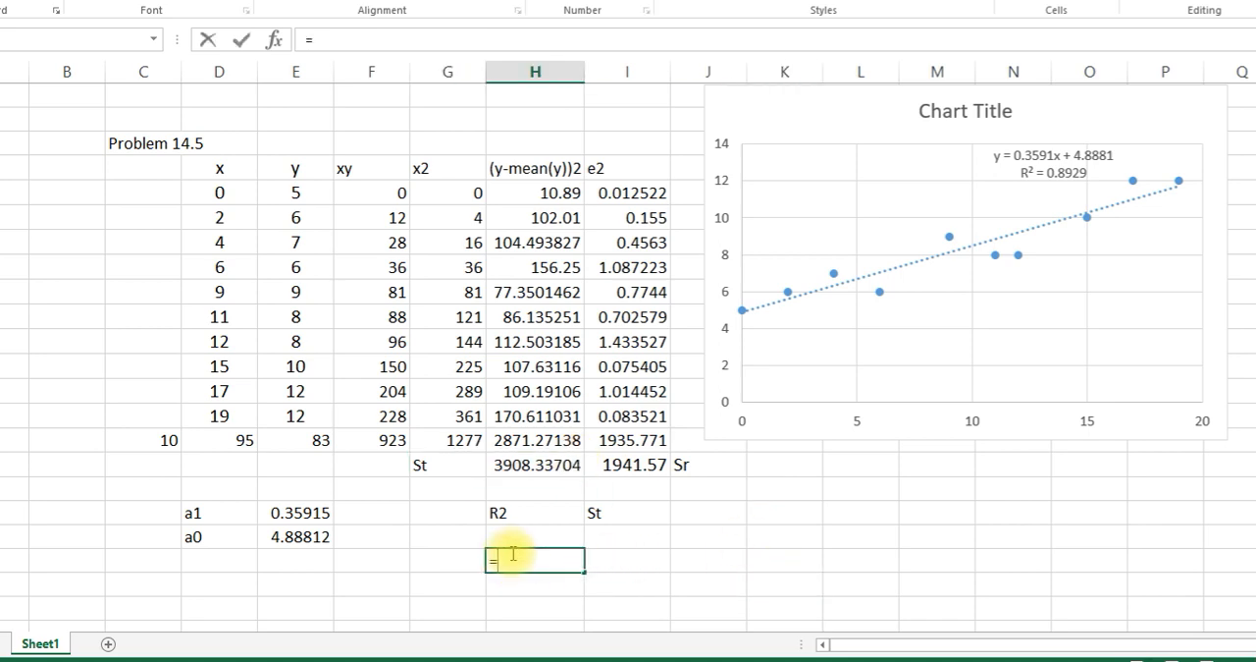
text(=()
click(500, 466)
text(-)
click(634, 466)
text()/)
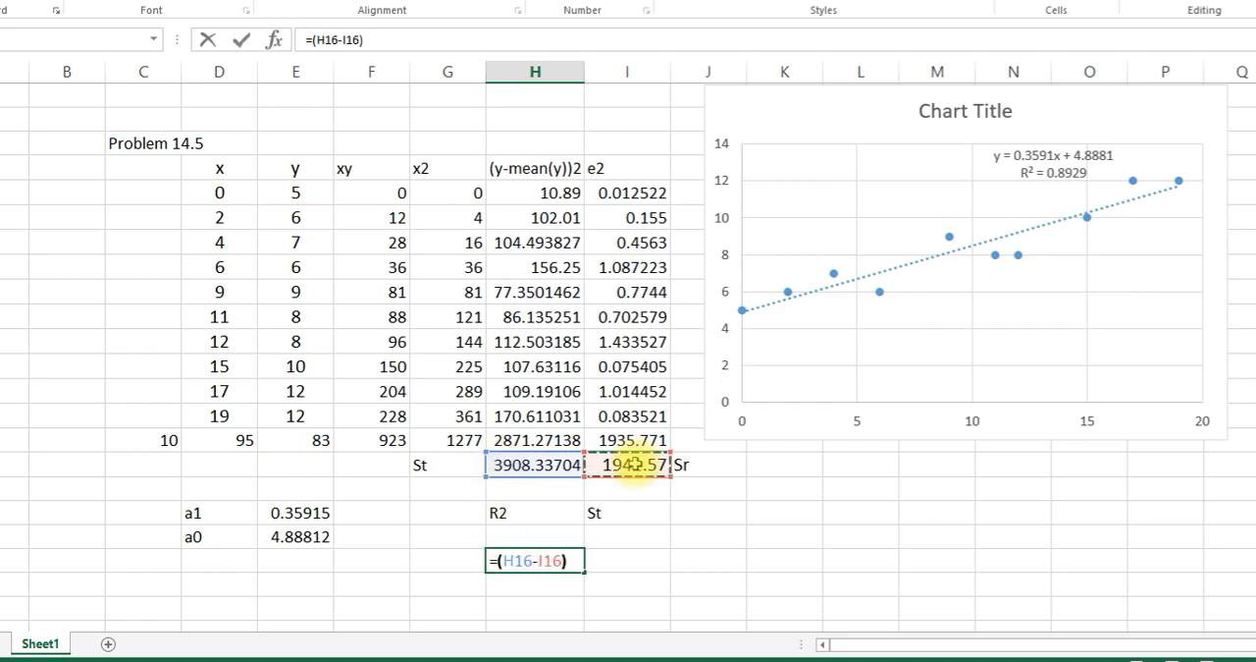
click(555, 463)
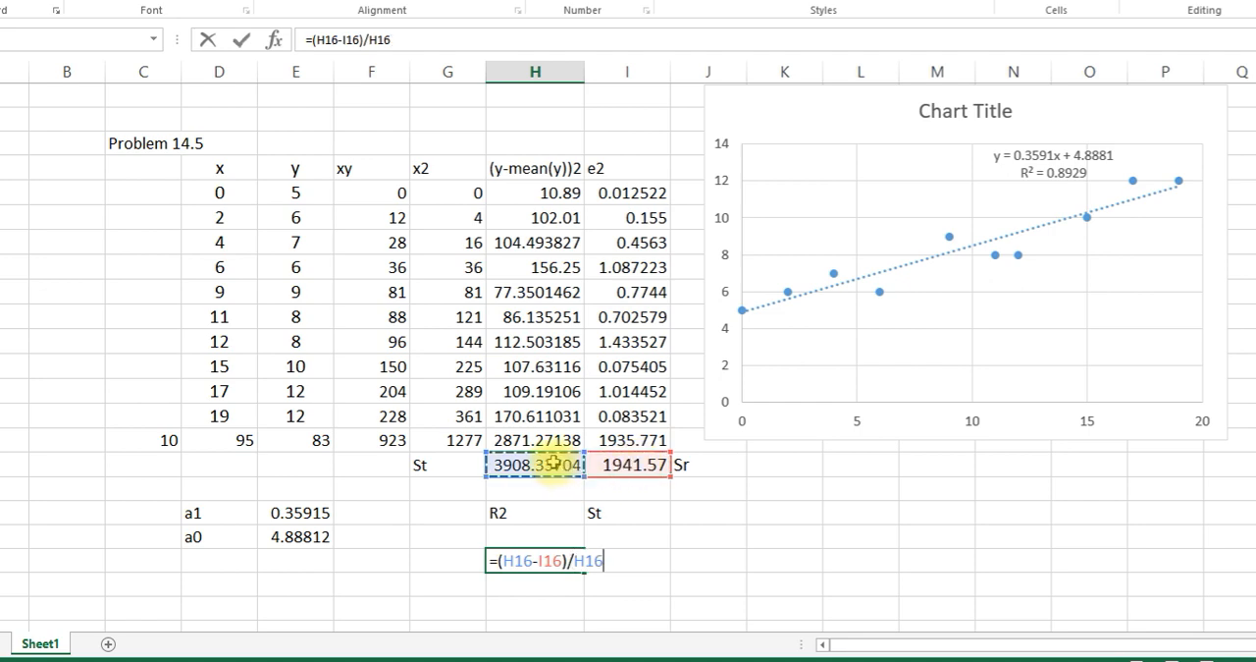
key(Return)
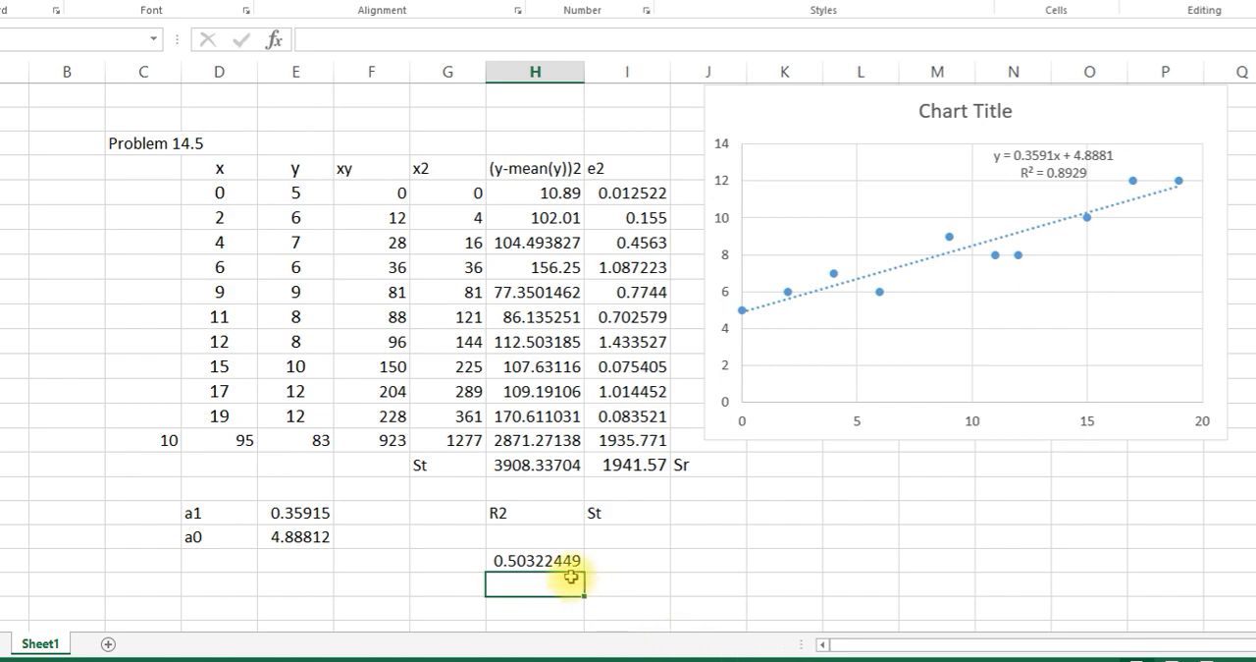
- Review the R2 formula slide in the PowerPoint presentation, then return to Excel and check the formula in H20 against it
mouse_move(392, 658)
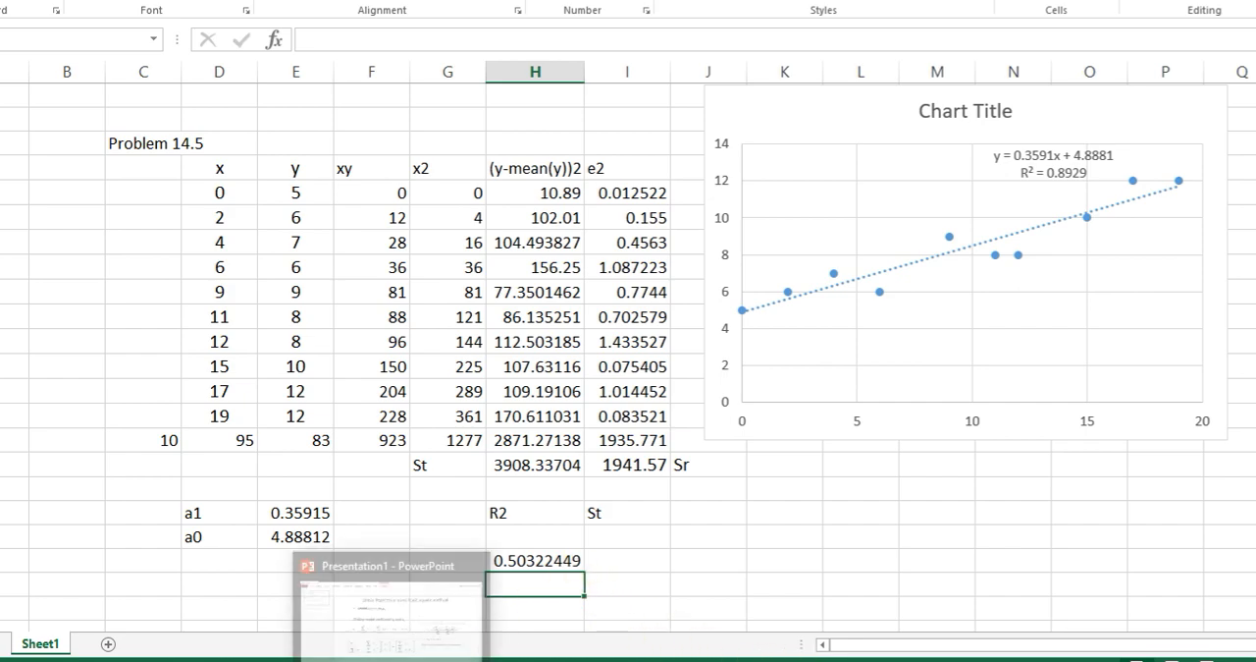
click(422, 628)
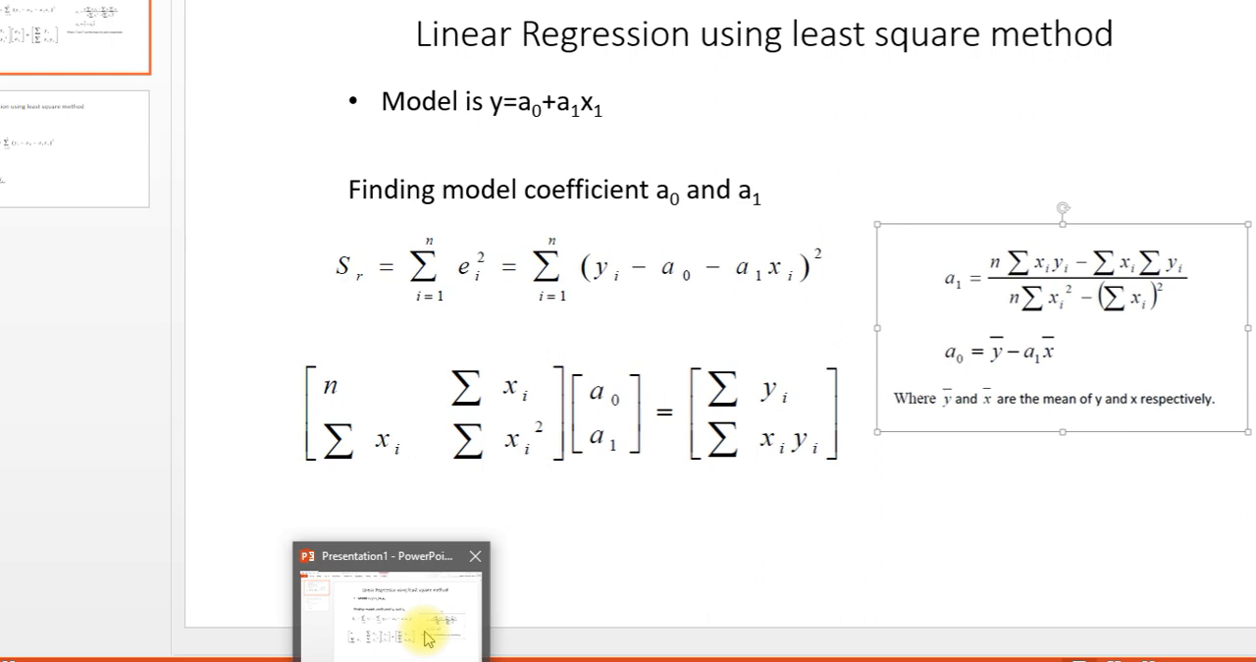
click(115, 198)
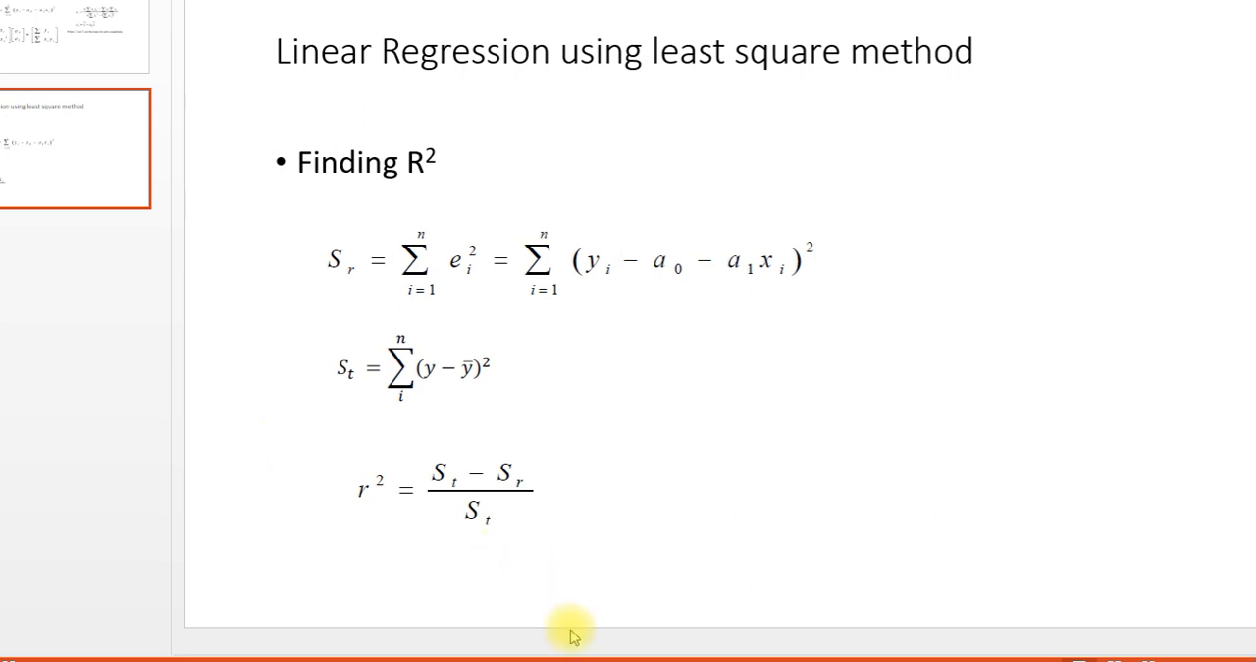
mouse_move(526, 656)
click(520, 628)
click(538, 561)
double_click(542, 564)
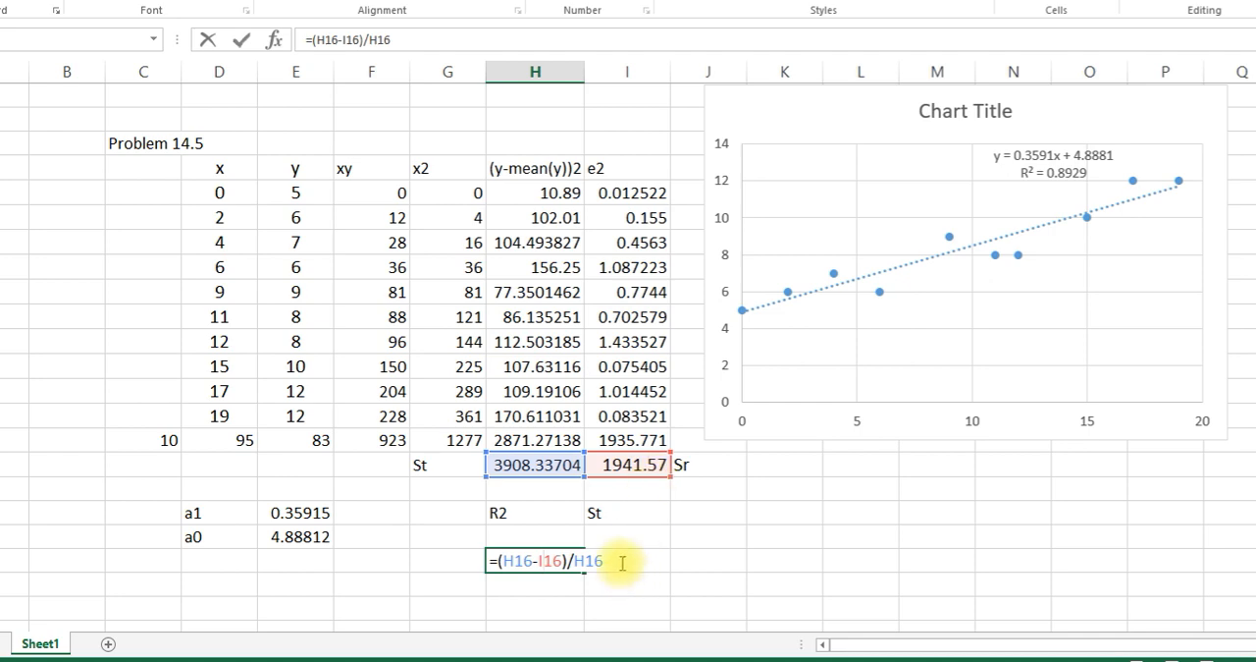
key(Return)
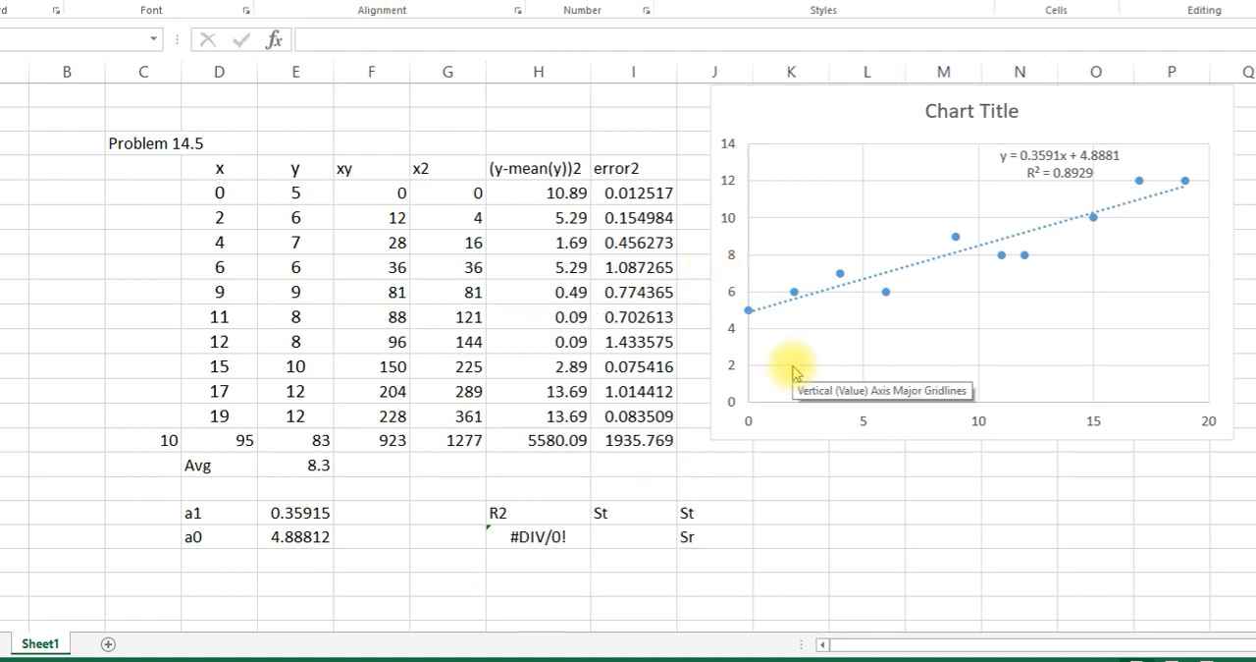
- Compute St in K18 by summing the squared deviations from the mean with =SUM(H5:H14)
click(793, 495)
double_click(795, 510)
text(=()
key(BackSpace)
text(sum()
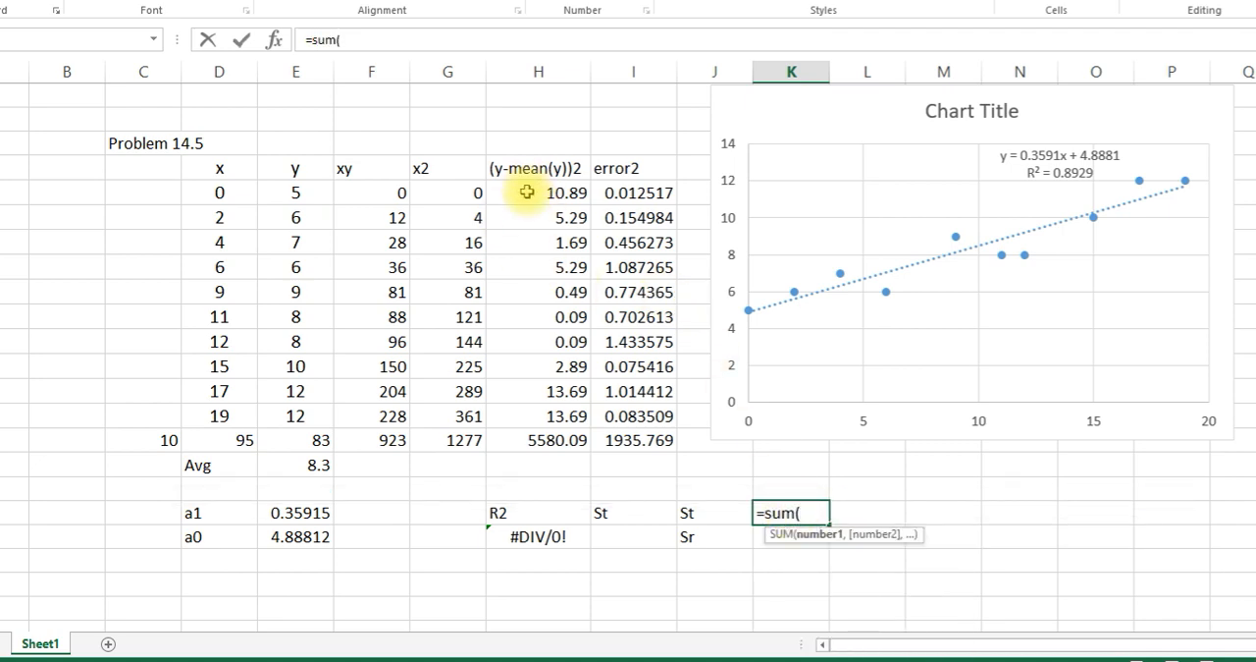
click(566, 192)
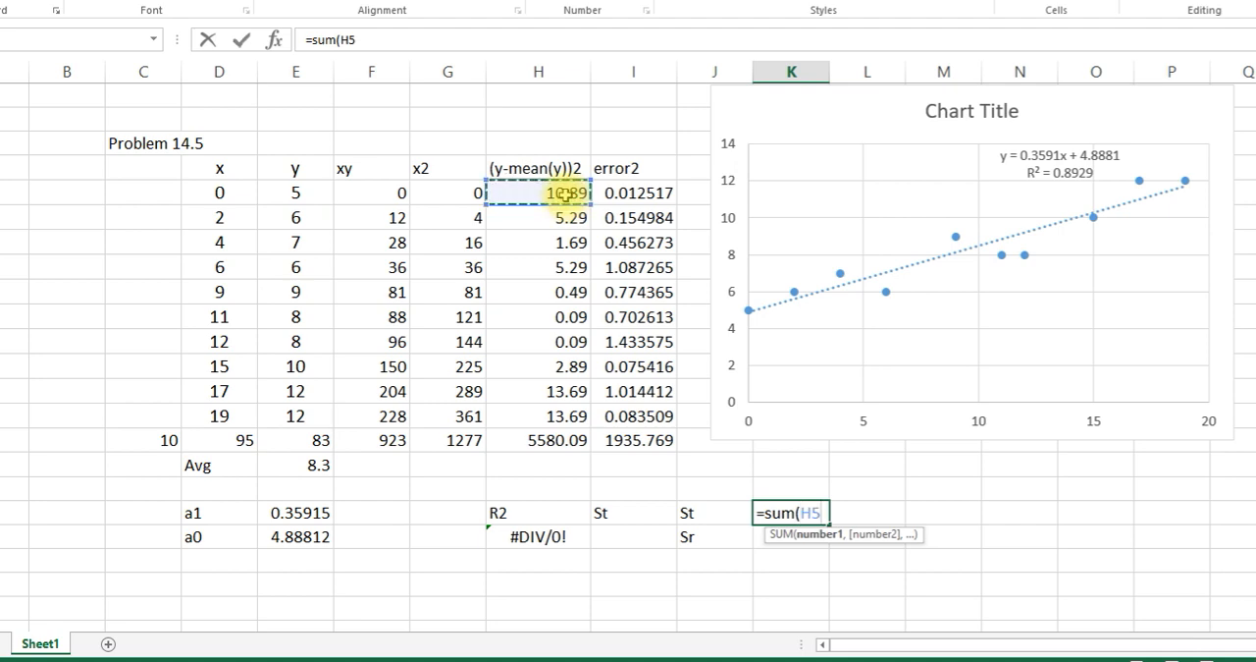
drag(566, 193, 574, 408)
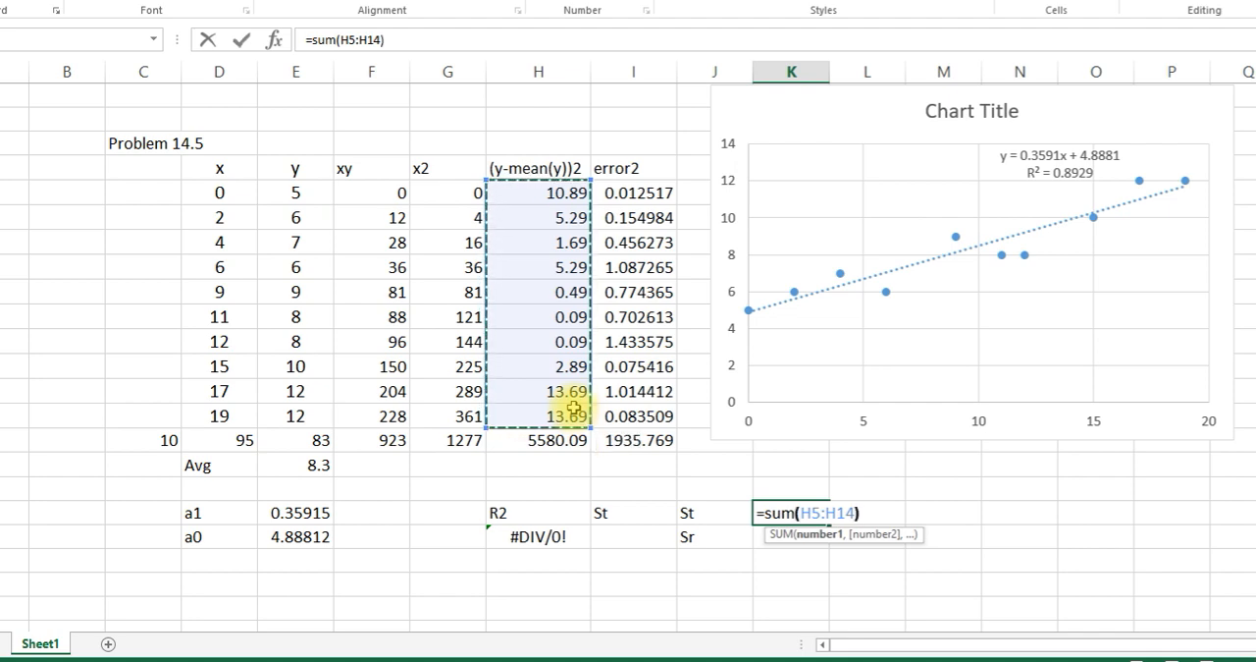
text())
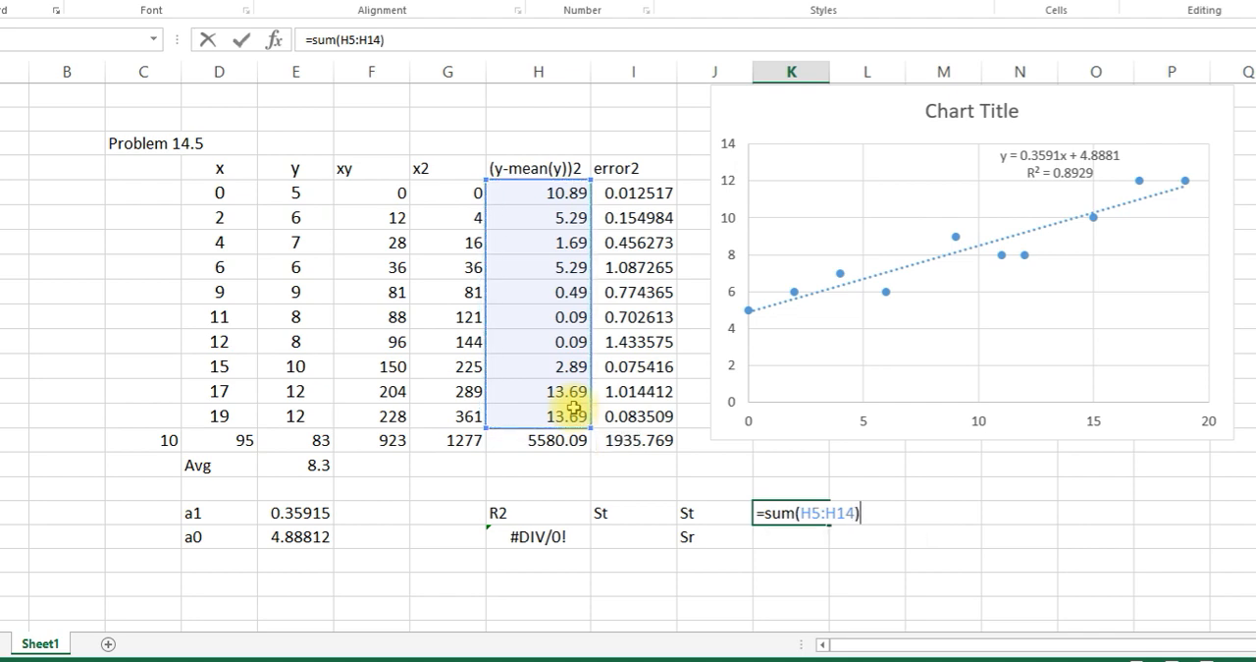
key(Return)
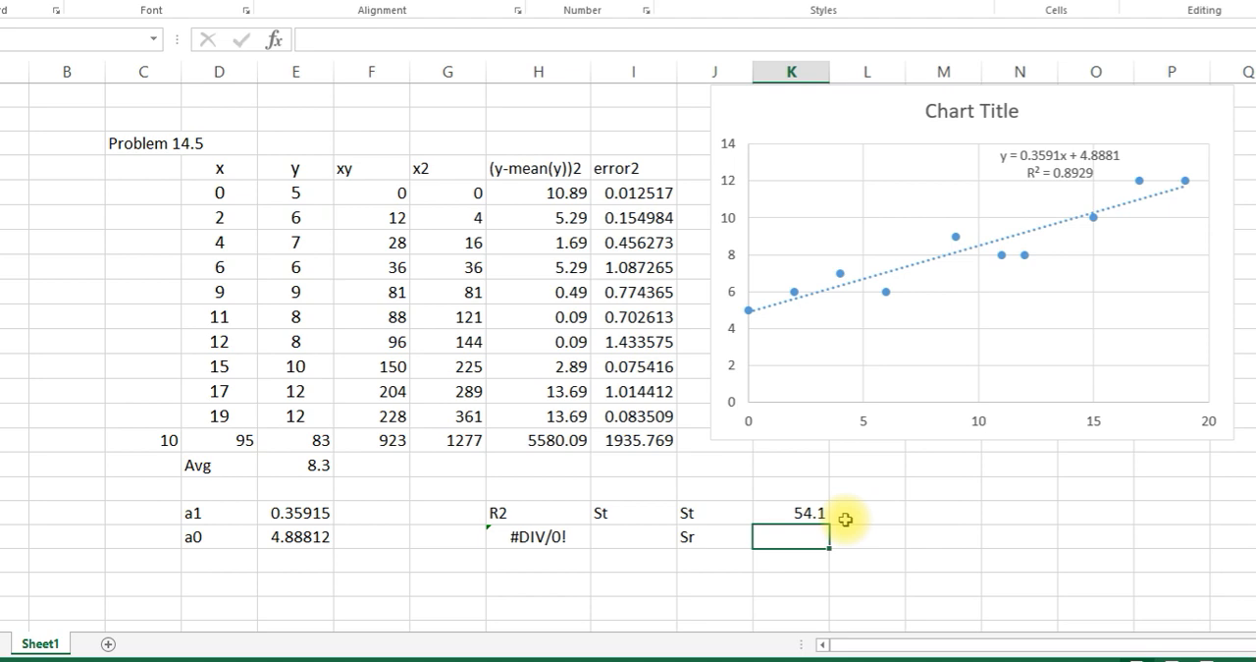
- Compute Sr in K19 by summing the squared errors with =SUM(I5:I14)
text(=)
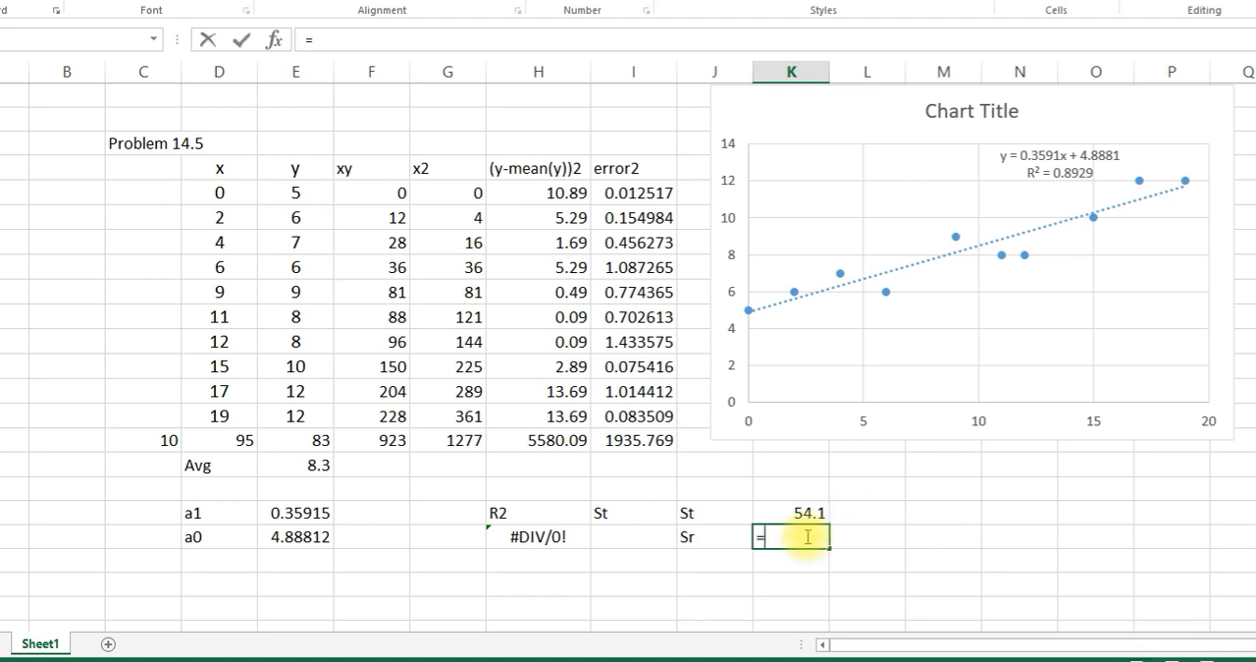
text(sum()
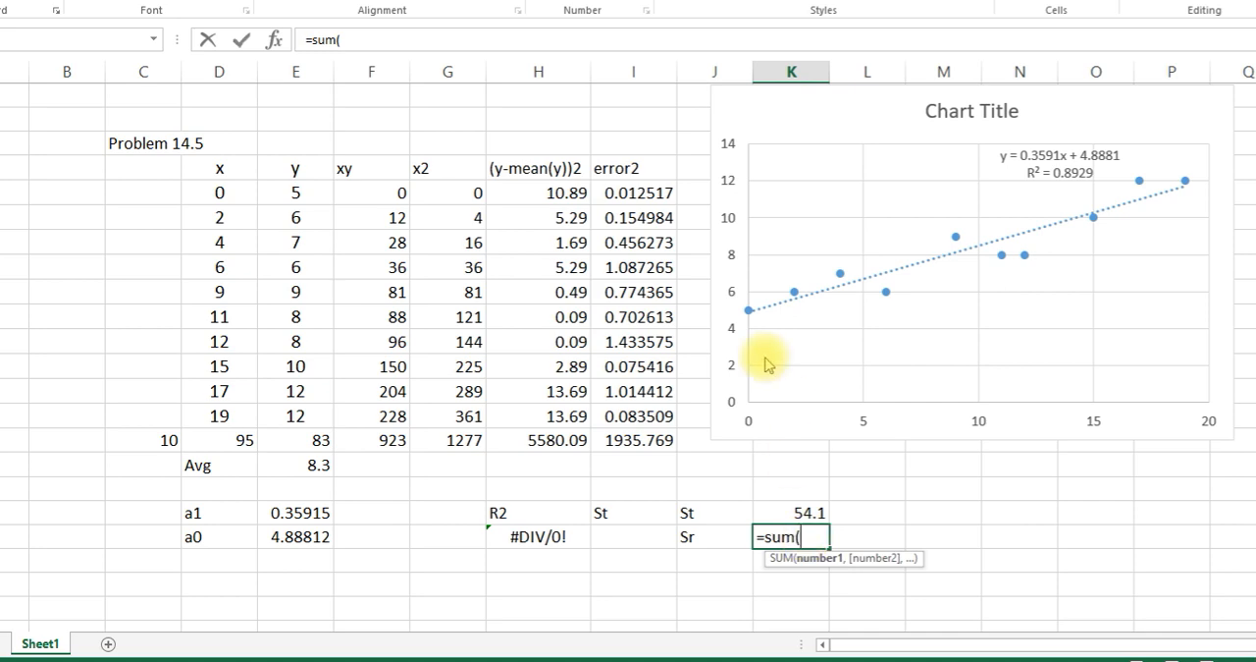
drag(620, 194, 639, 422)
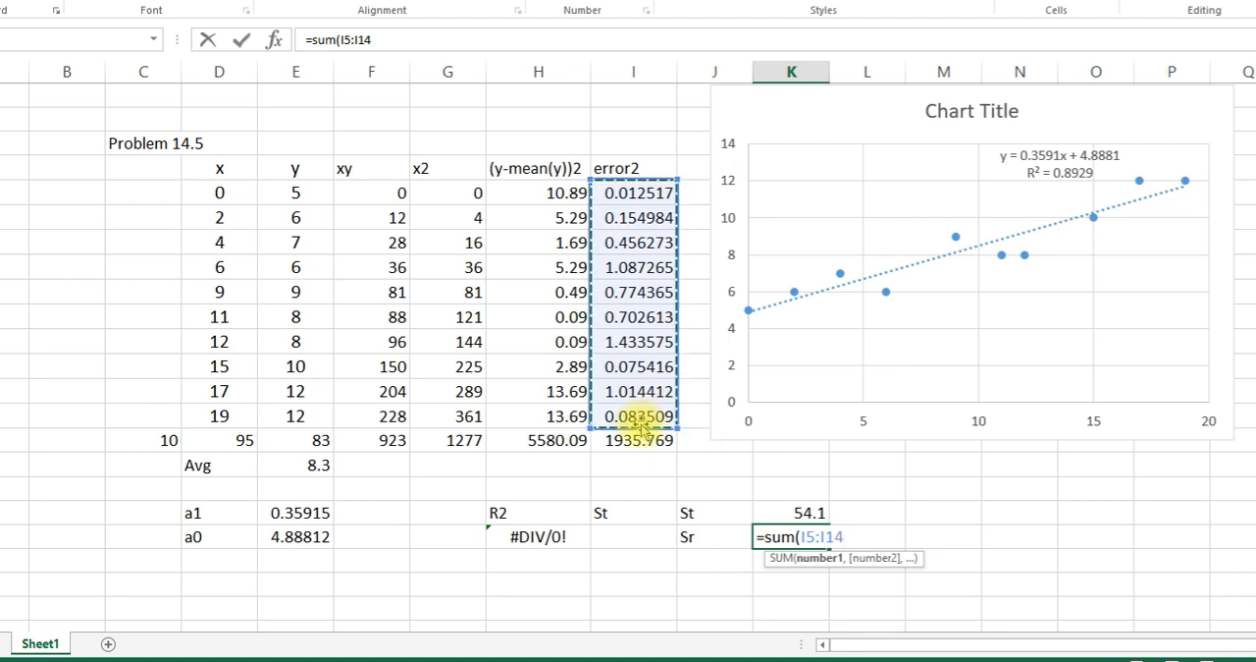
key(Return)
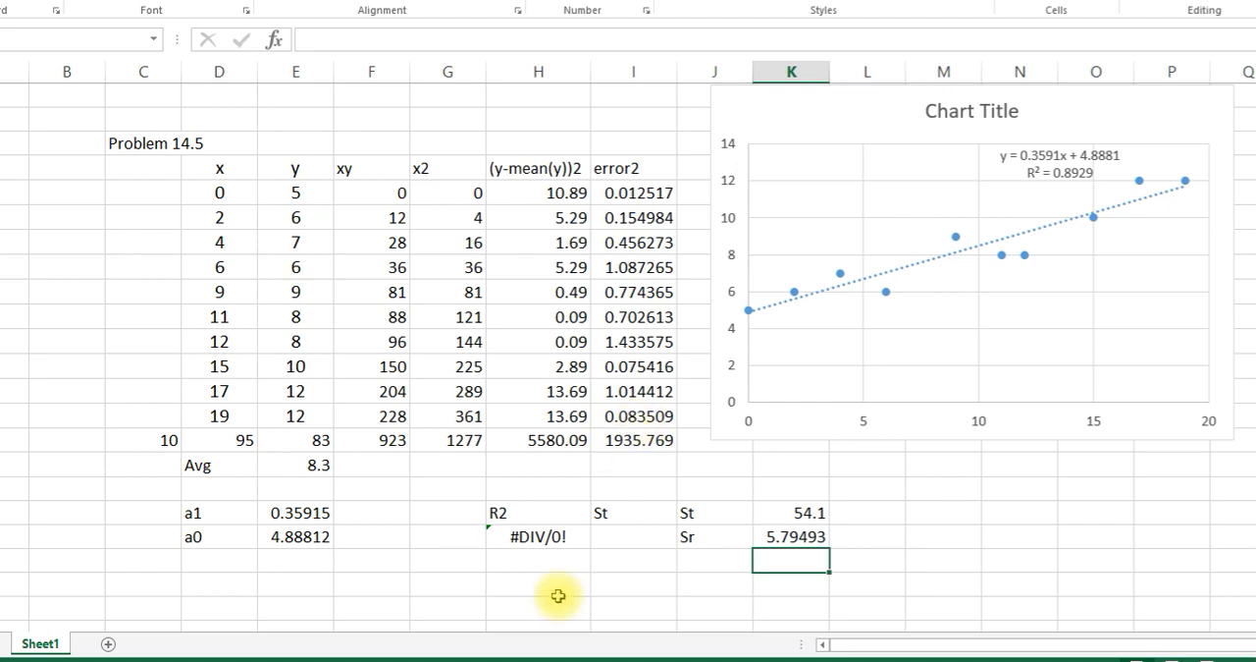
- Replace the R2 formula in H19, below the R2 label, with =(K18-K19)/K19, referencing the St and Sr cells
click(545, 540)
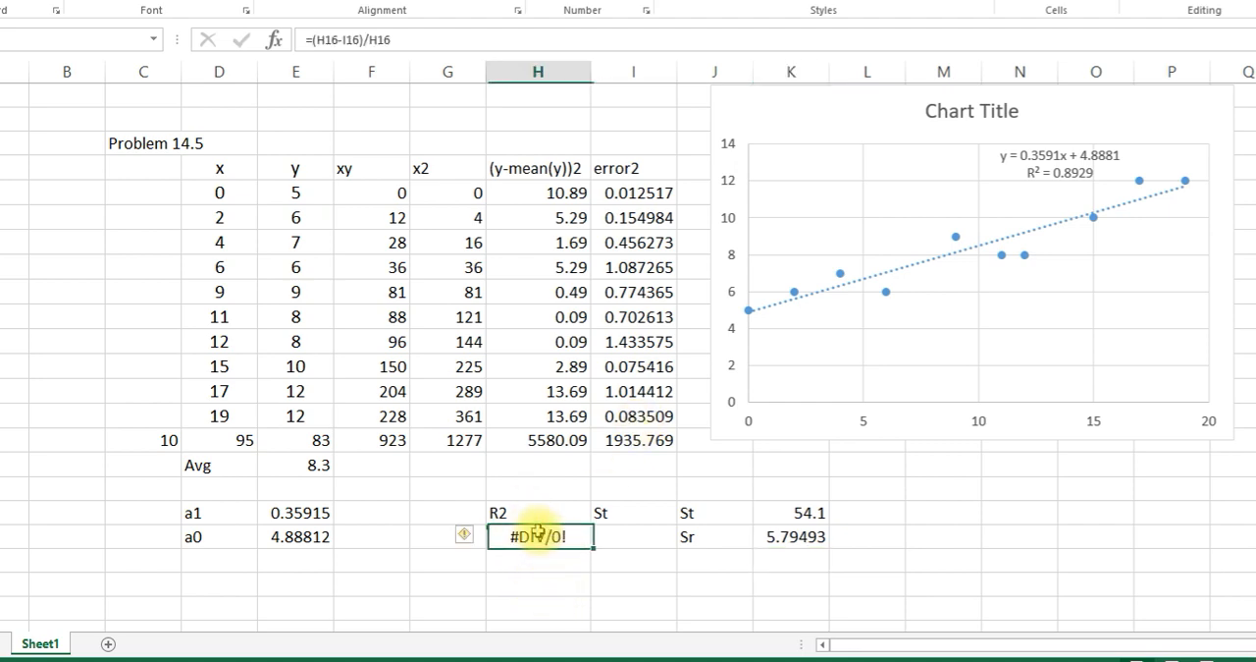
double_click(546, 538)
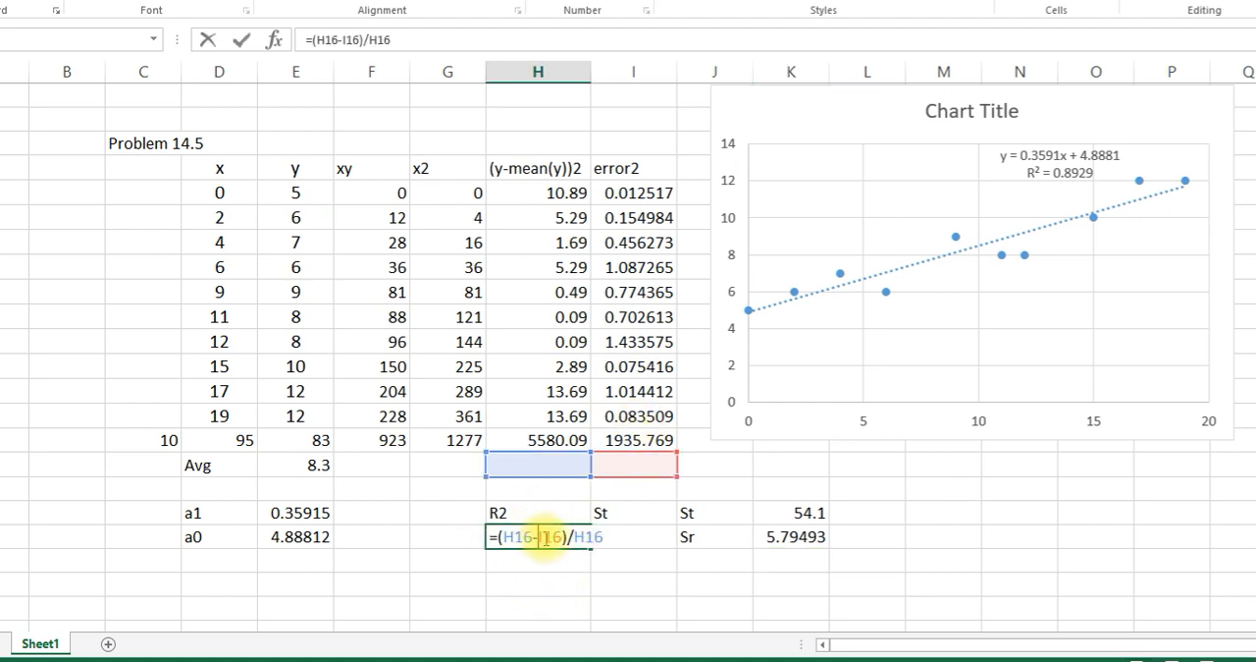
drag(619, 535, 499, 535)
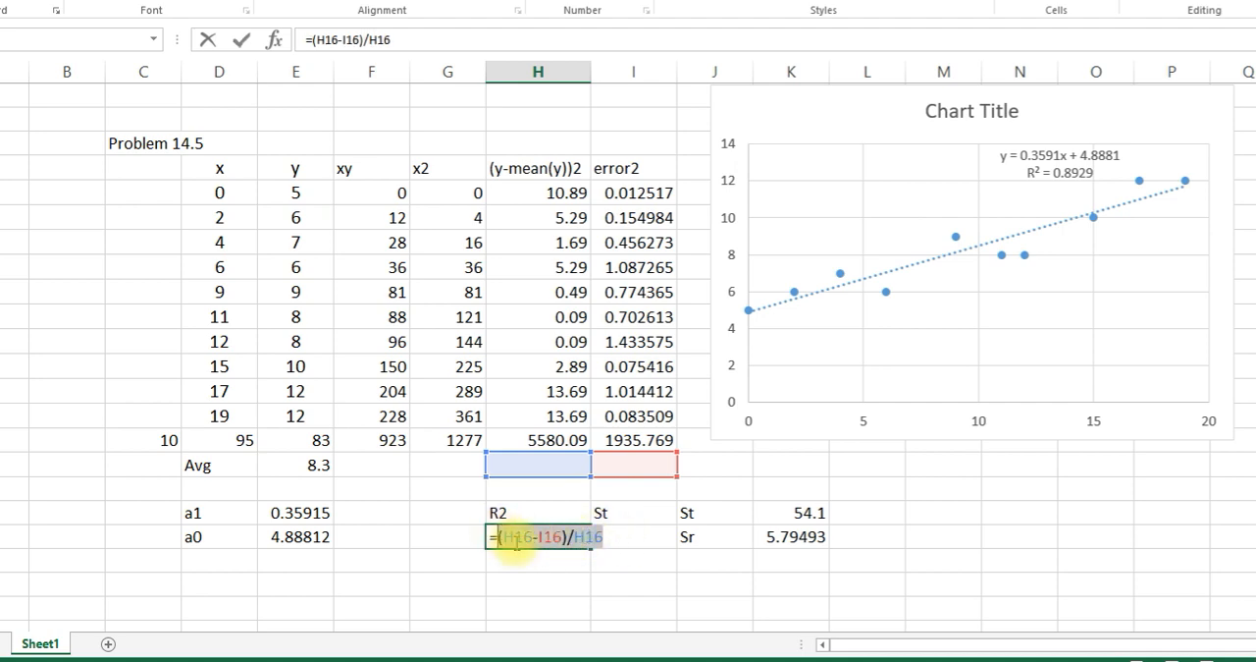
key(BackSpace)
text(()
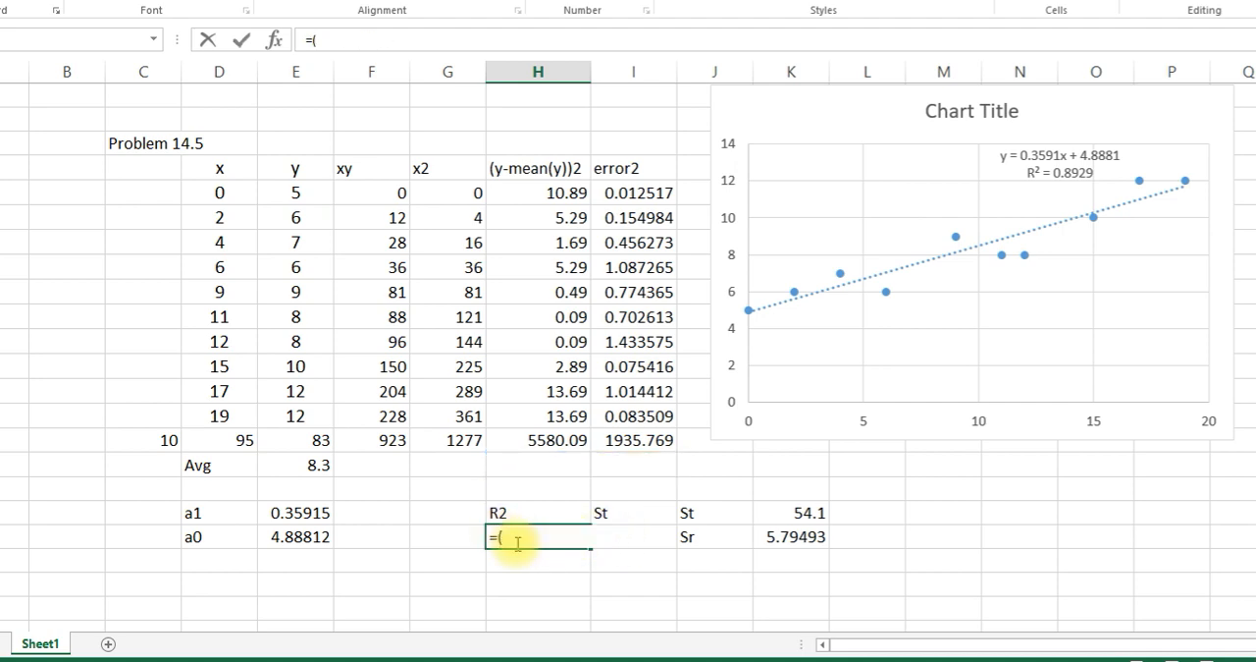
click(798, 511)
text(-)
click(795, 536)
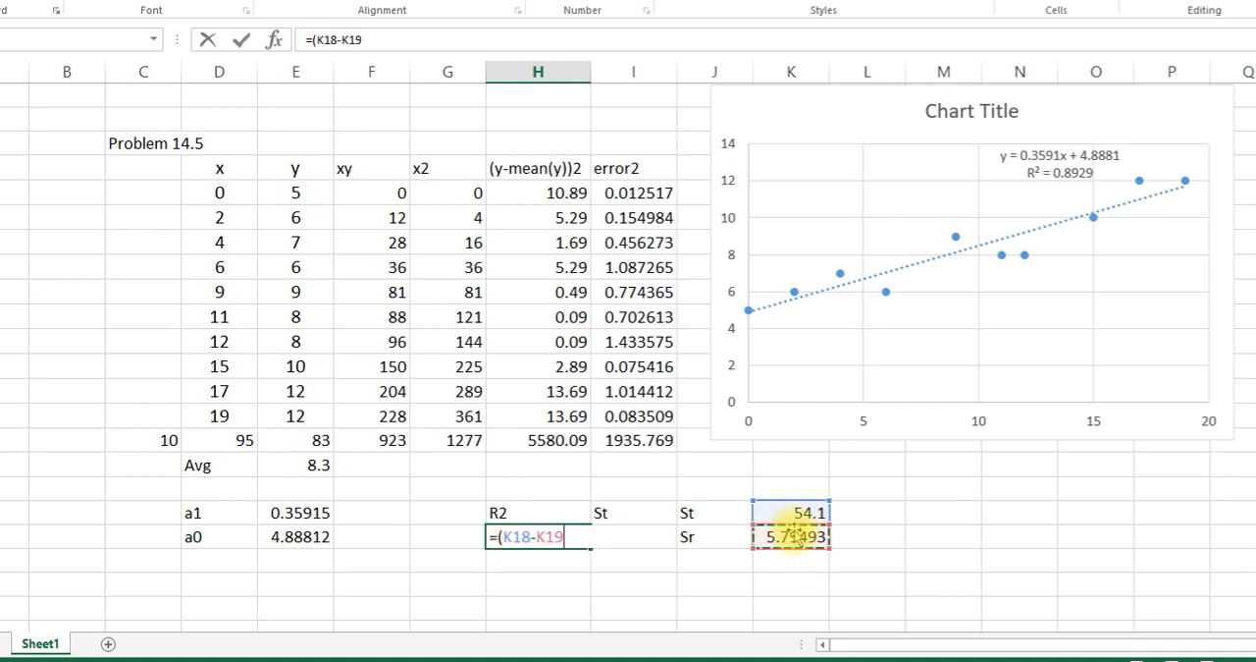
text()/)
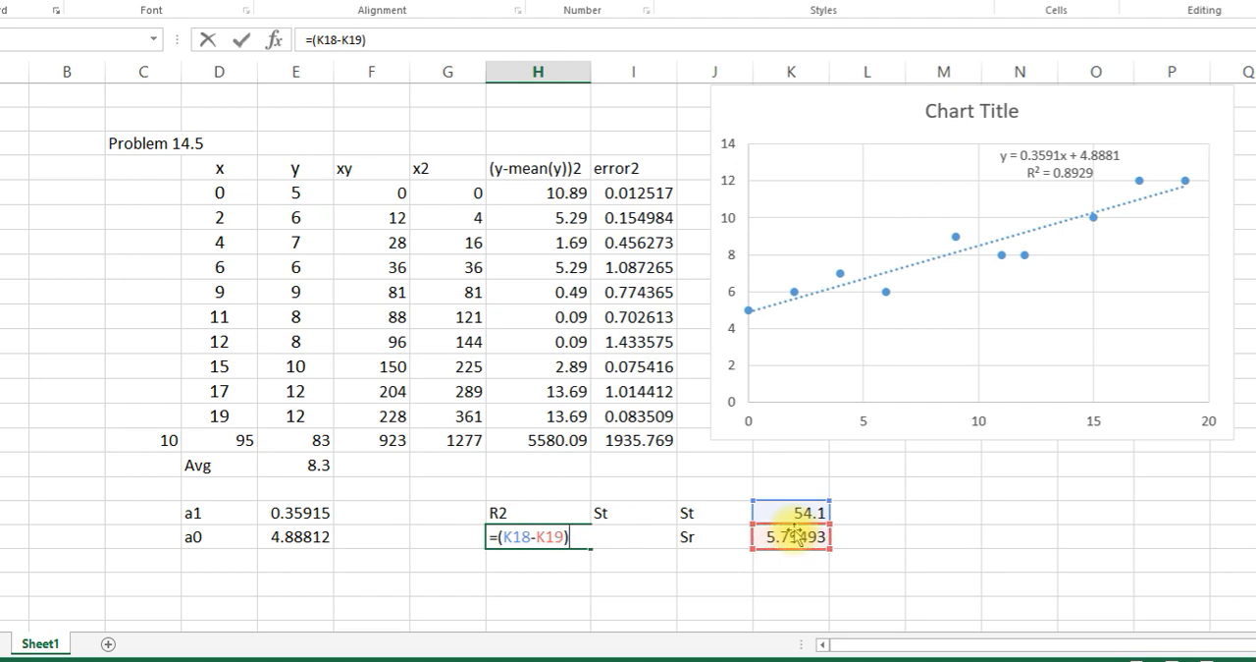
click(795, 538)
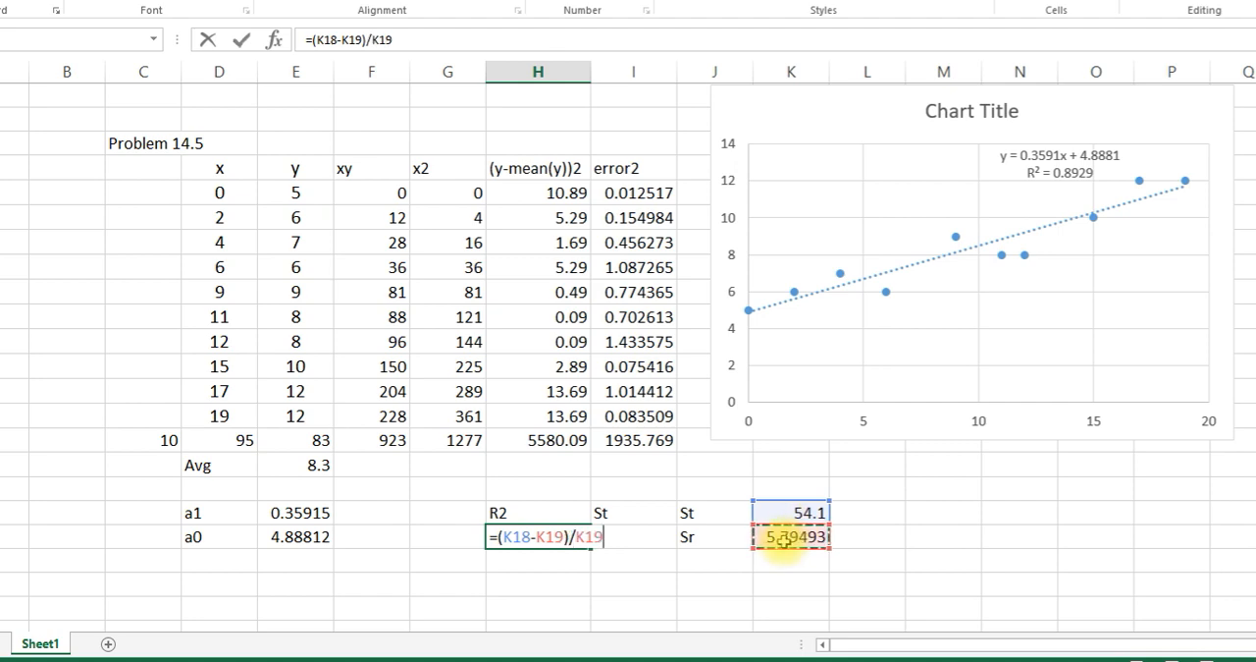
key(Return)
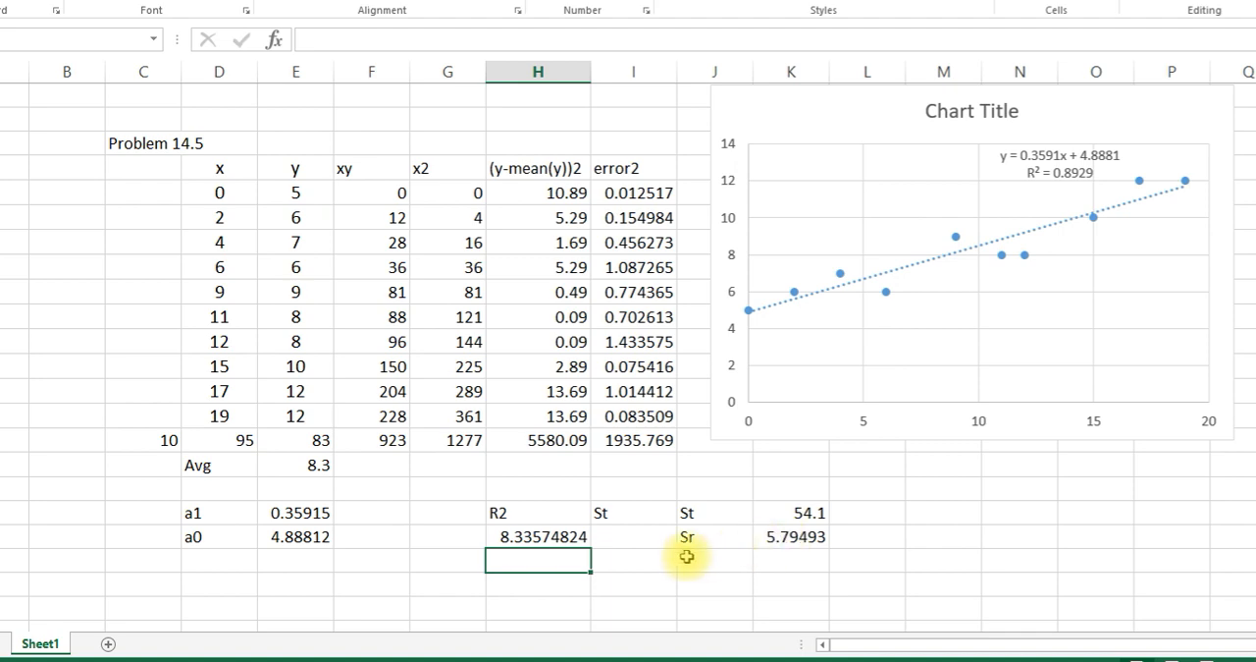
- Correct the denominator of the R2 formula in H19 to St, making it =(K18-K19)/K18
double_click(569, 538)
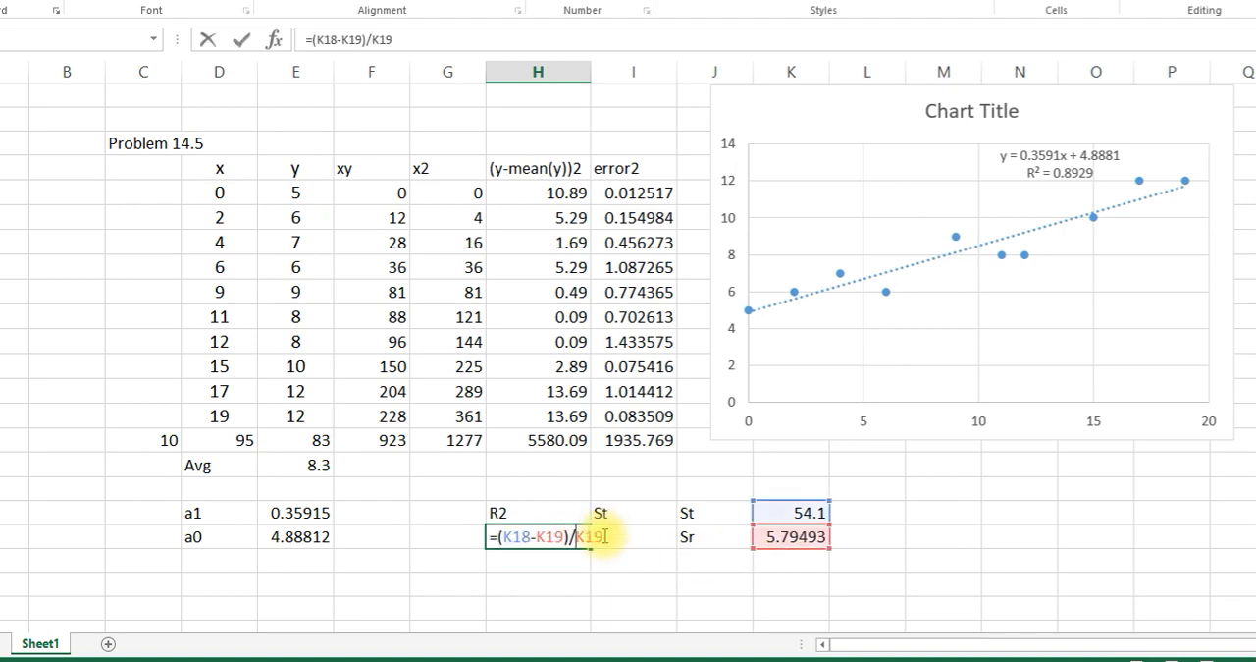
key(BackSpace)
key(BackSpace)
key(BackSpace)
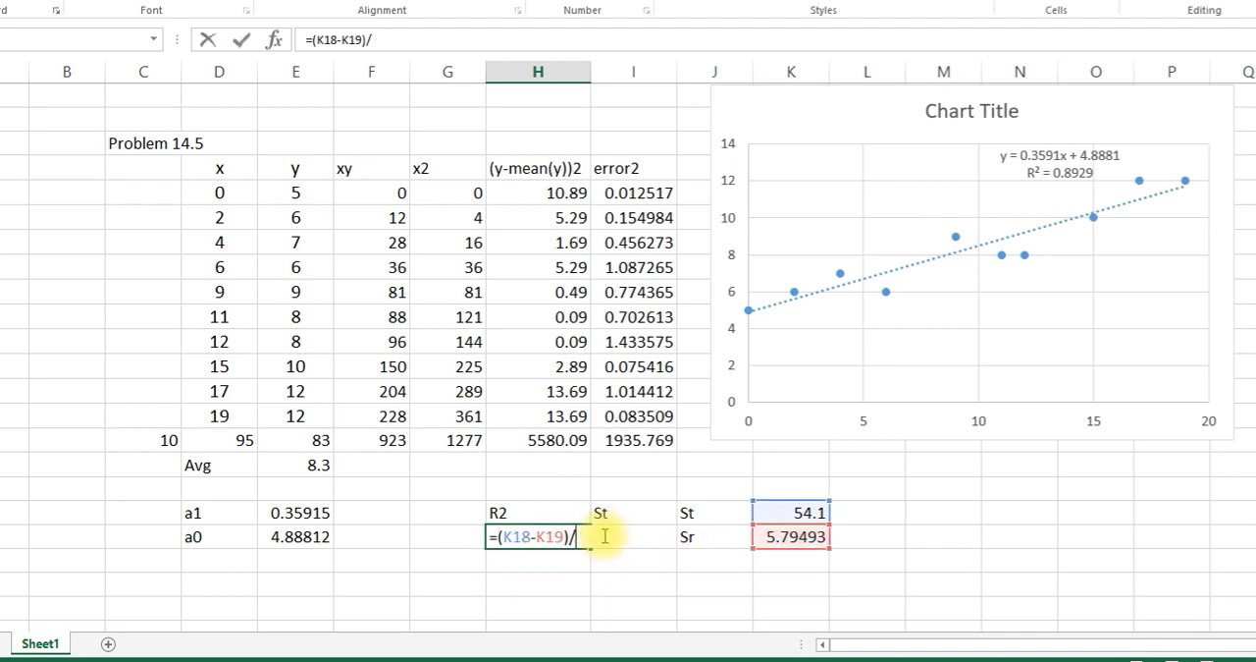
click(790, 509)
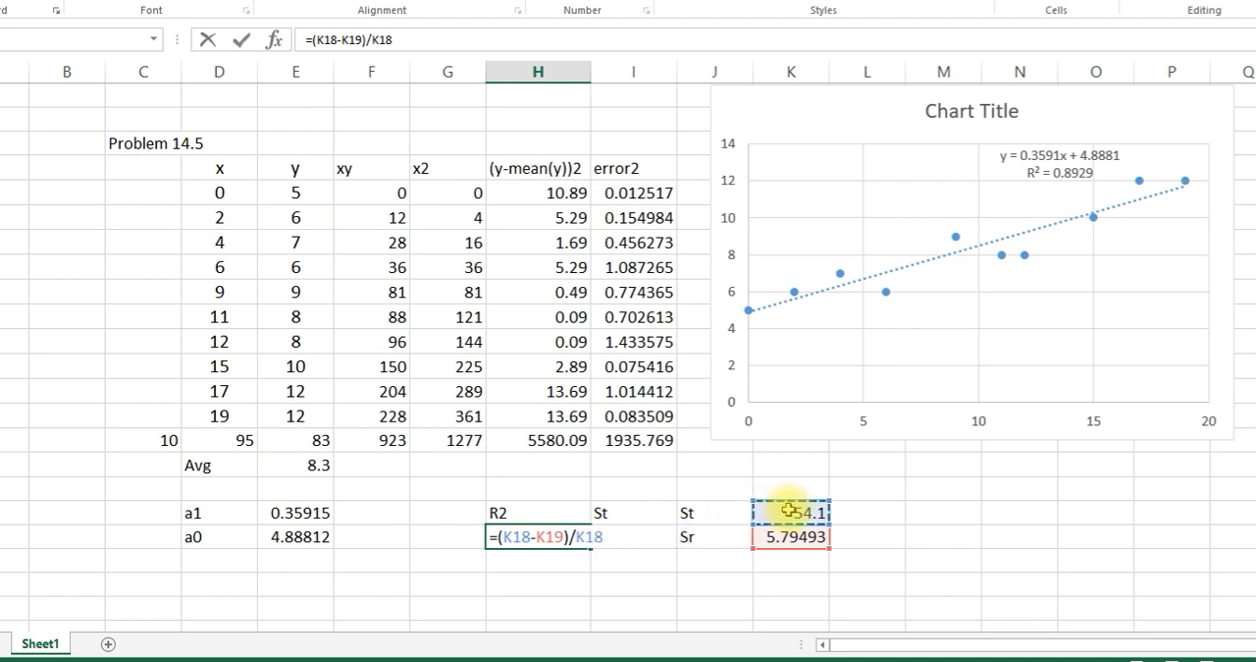
key(Return)
click(699, 580)
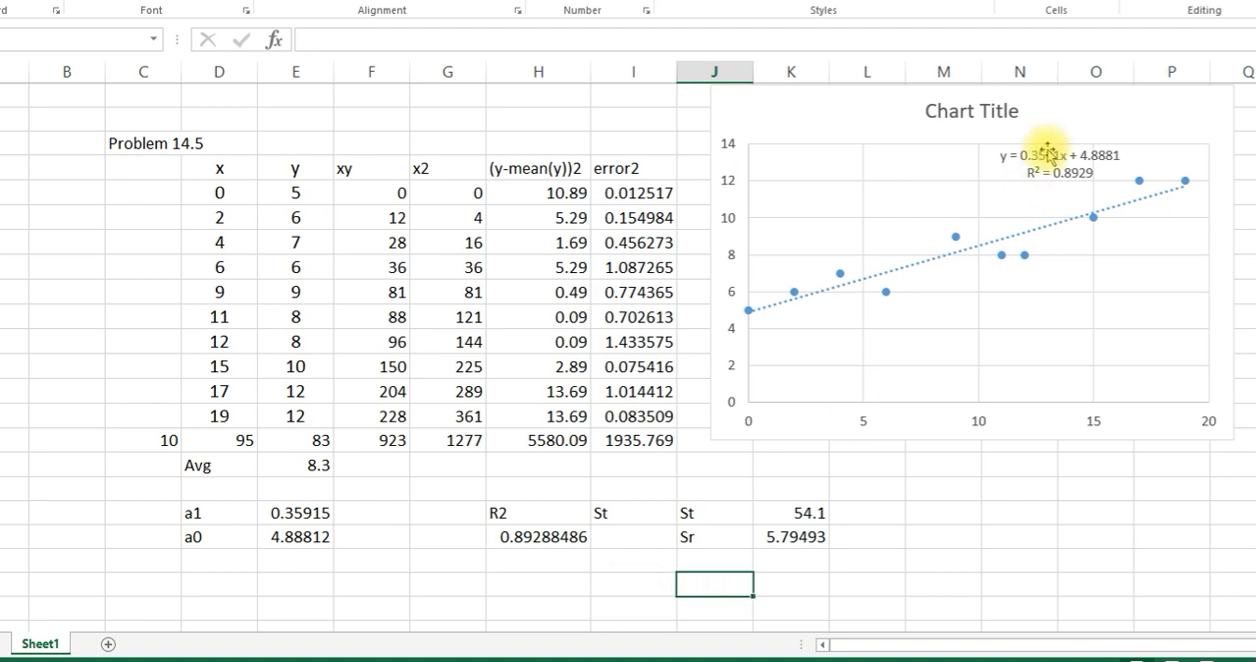
- Move the trendline equation and R² label to the clear area above the line, near x = 5 on the chart
click(1075, 169)
drag(1021, 175, 845, 208)
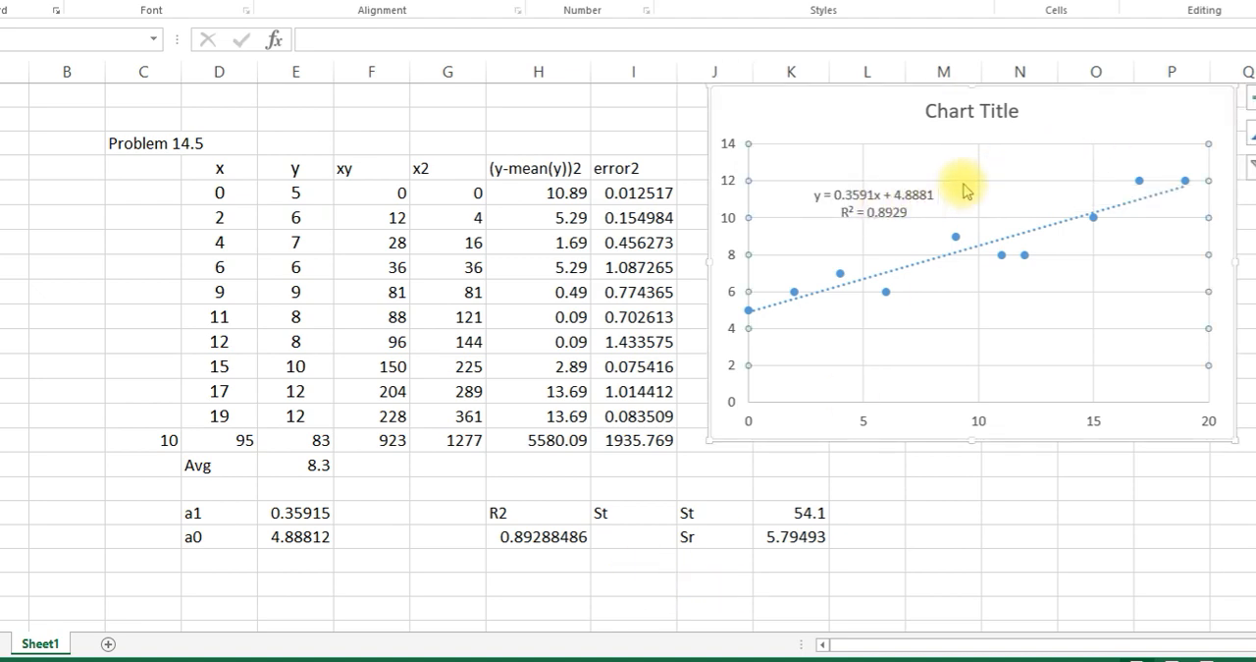